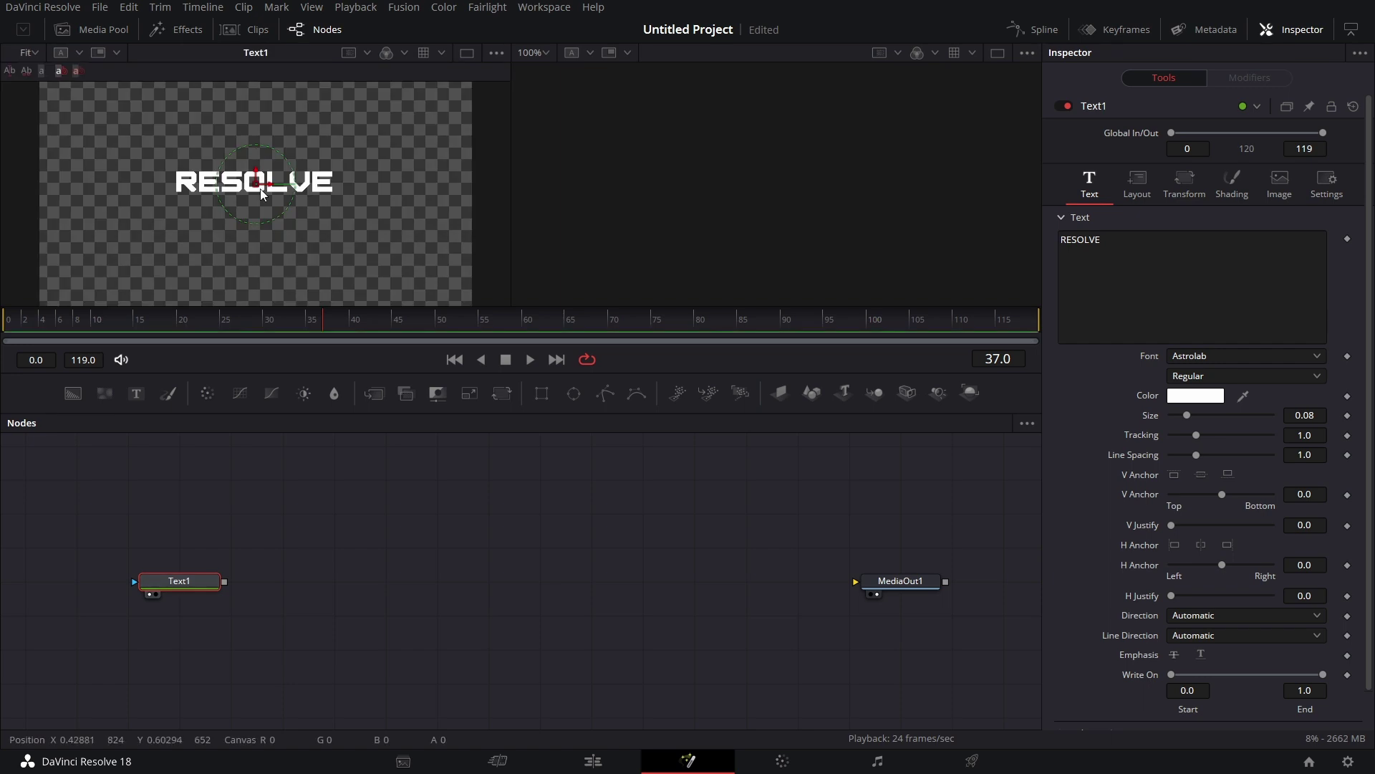
# Set the size of the RESOLVE text to 0.15
pyautogui.moveTo(1192, 416); pyautogui.dragTo(1210, 417)
pyautogui.click(1325, 416)
pyautogui.write('0.16')
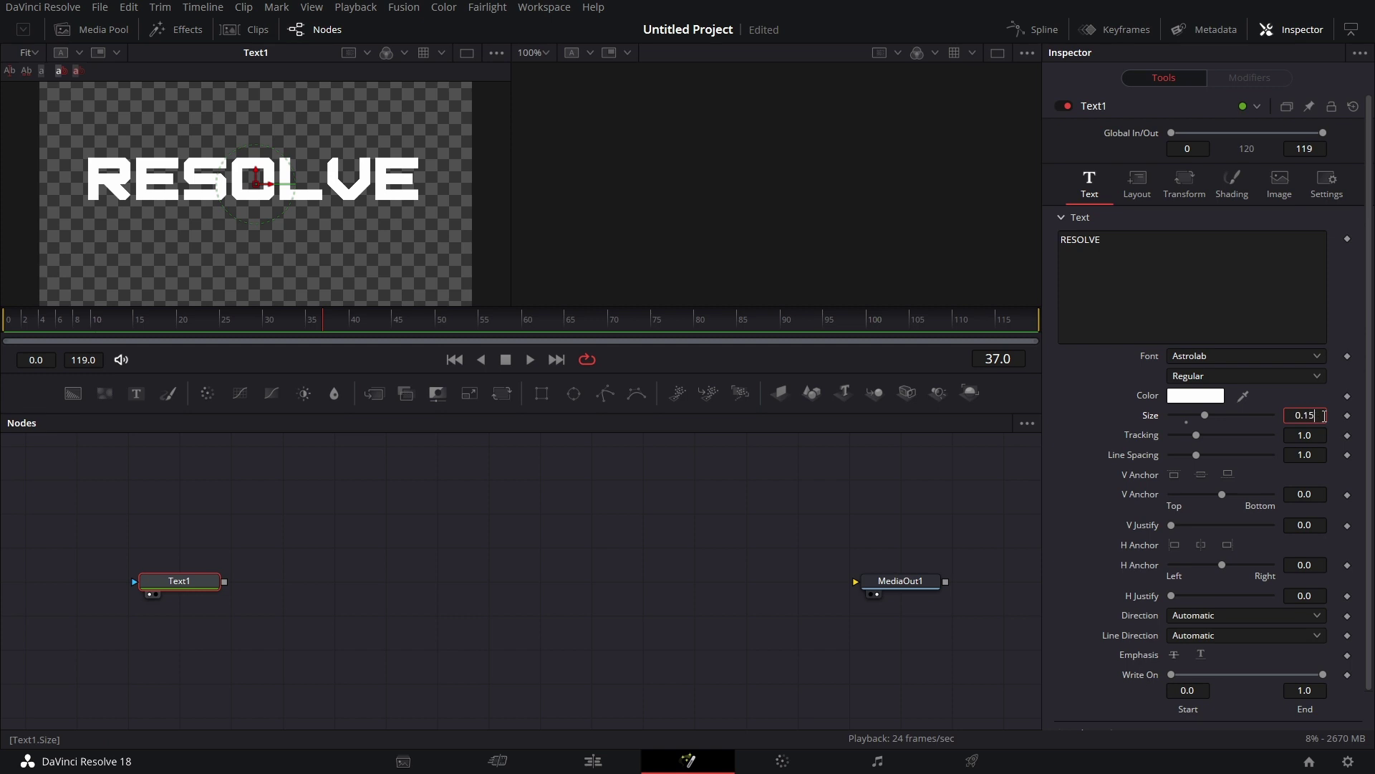
pyautogui.press('Return')
# Add a Transform node after Text1 and show it in the second viewer
pyautogui.moveTo(502, 393); pyautogui.dragTo(280, 581)
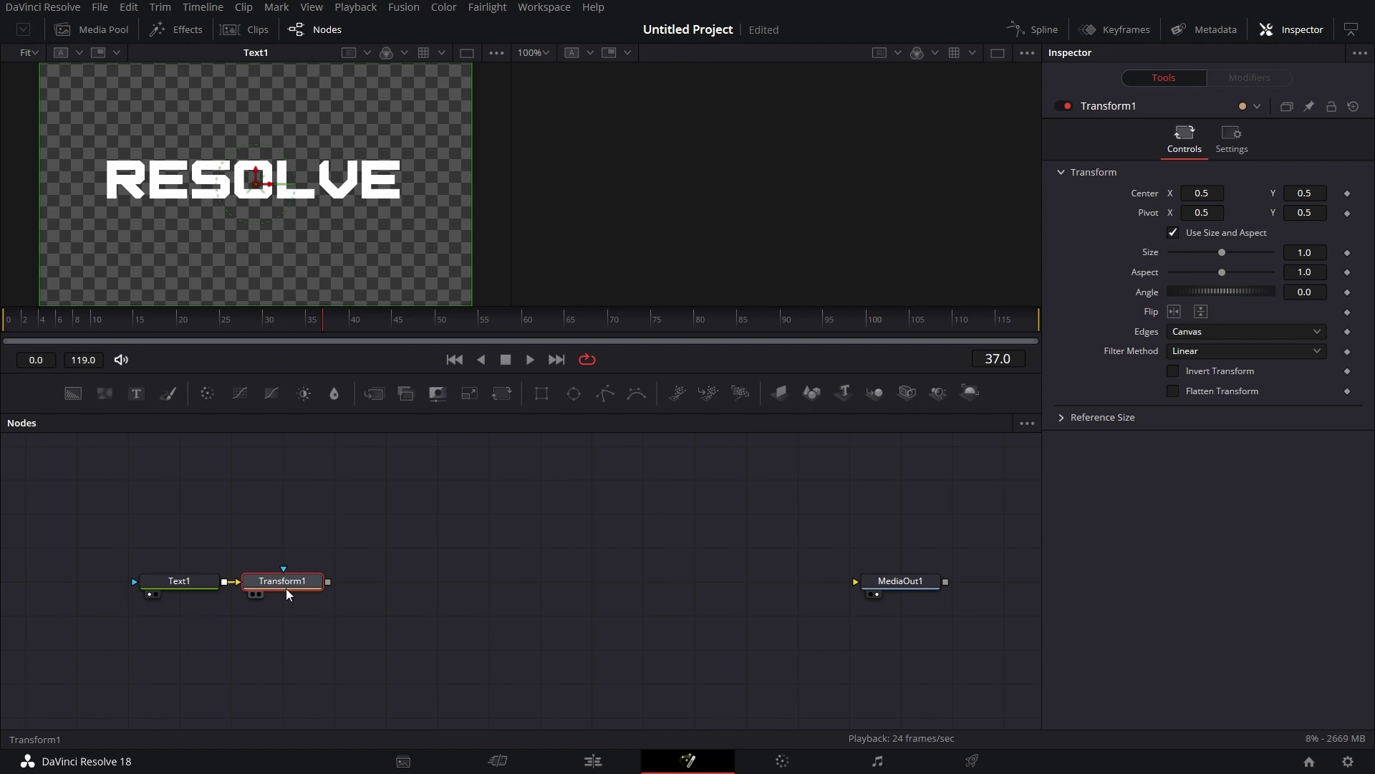
pyautogui.moveTo(291, 583); pyautogui.dragTo(686, 221)
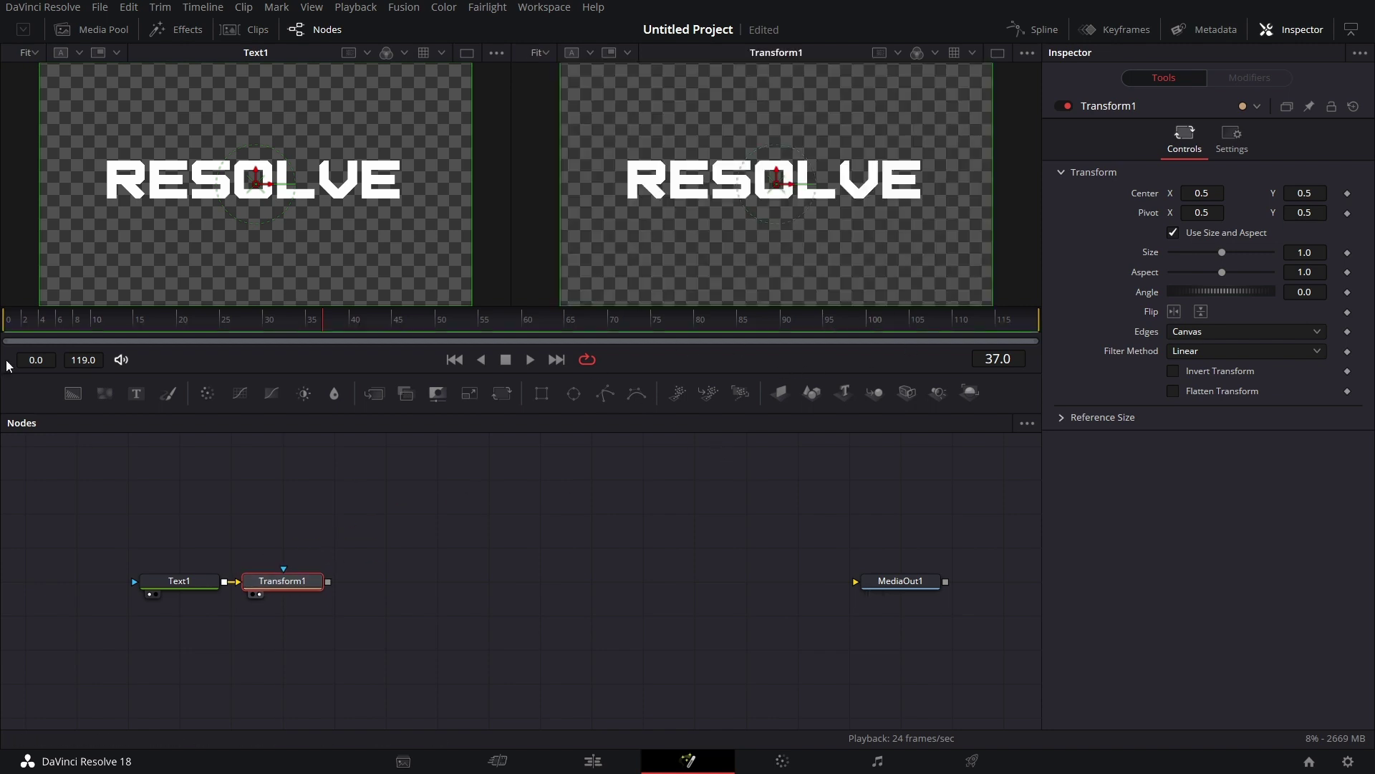
# Keyframe the Transform's Center at 0.5, 0.5 on frame 30, and set its Center Y to -0.25 on frame 0
pyautogui.moveTo(10, 324); pyautogui.dragTo(3, 325)
pyautogui.click(1347, 194)
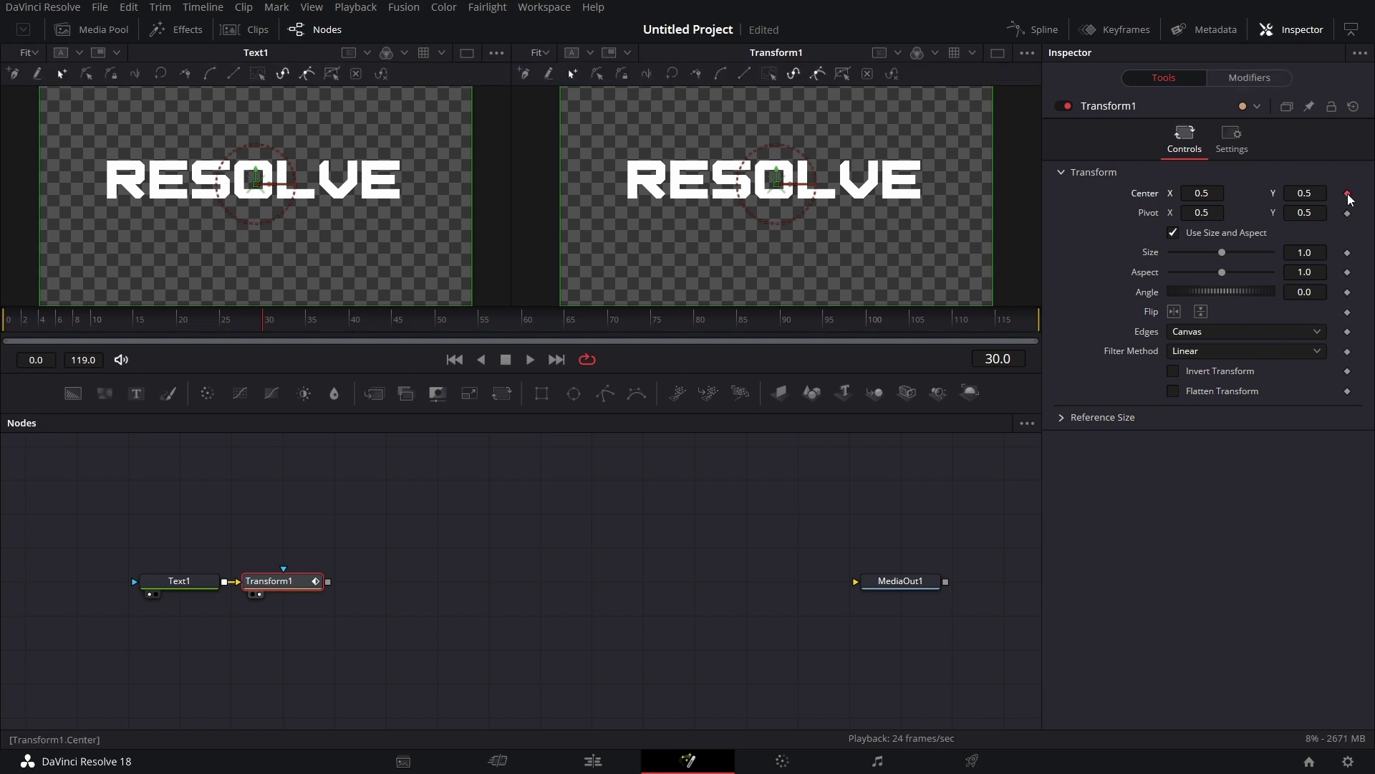
pyautogui.click(10, 326)
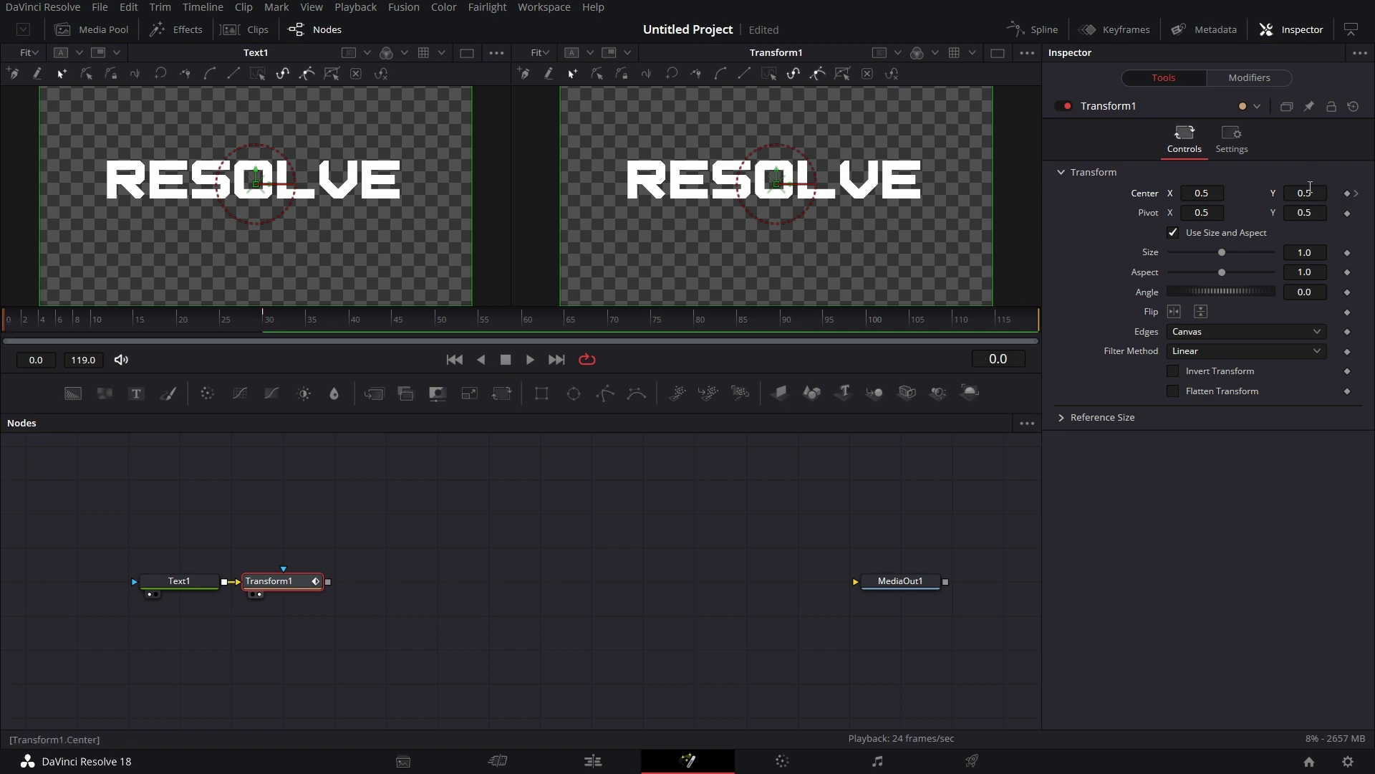
pyautogui.moveTo(1312, 188)
pyautogui.mouseDown()
pyautogui.moveTo(1253, 188)
pyautogui.moveTo(1322, 189)
pyautogui.mouseUp()
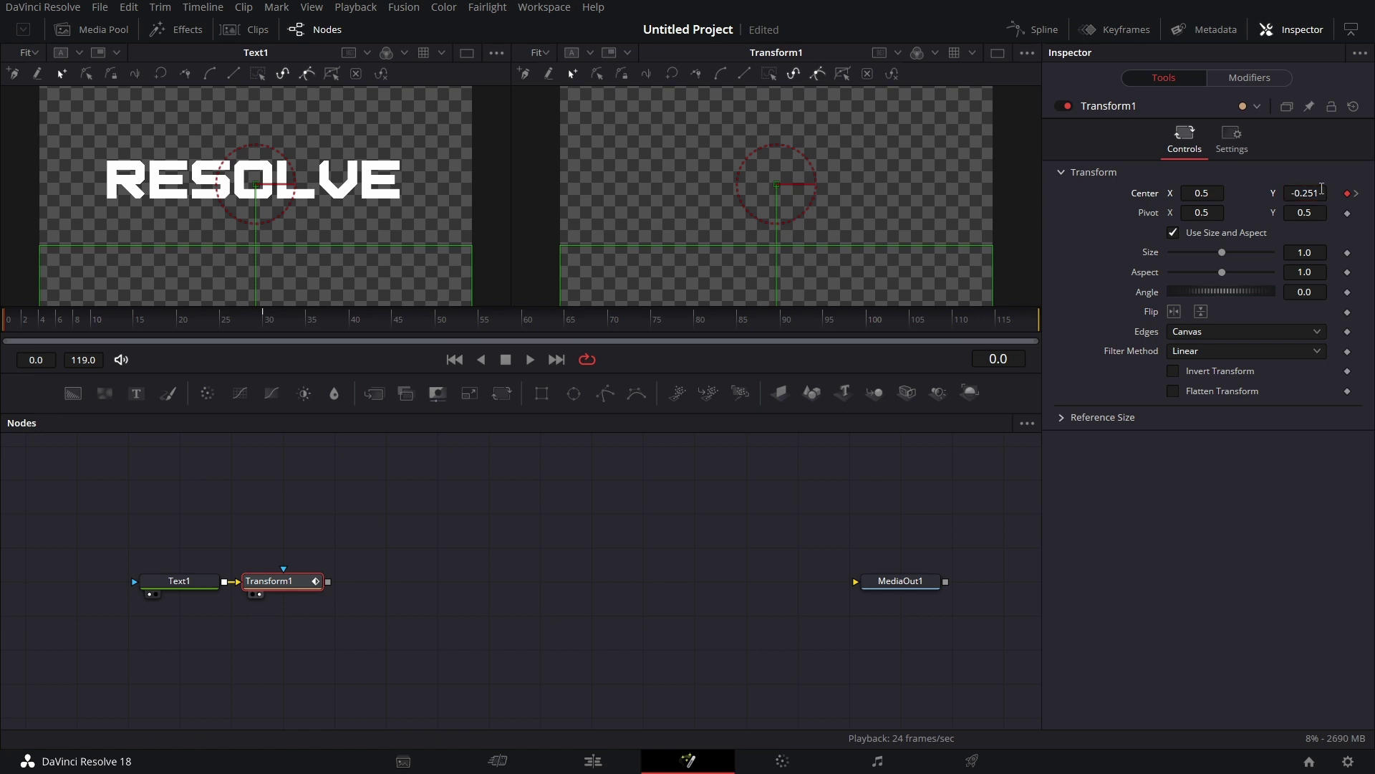
pyautogui.press('Tab')
# Play back the text's entrance animation and return to the first frame
pyautogui.click(530, 360)
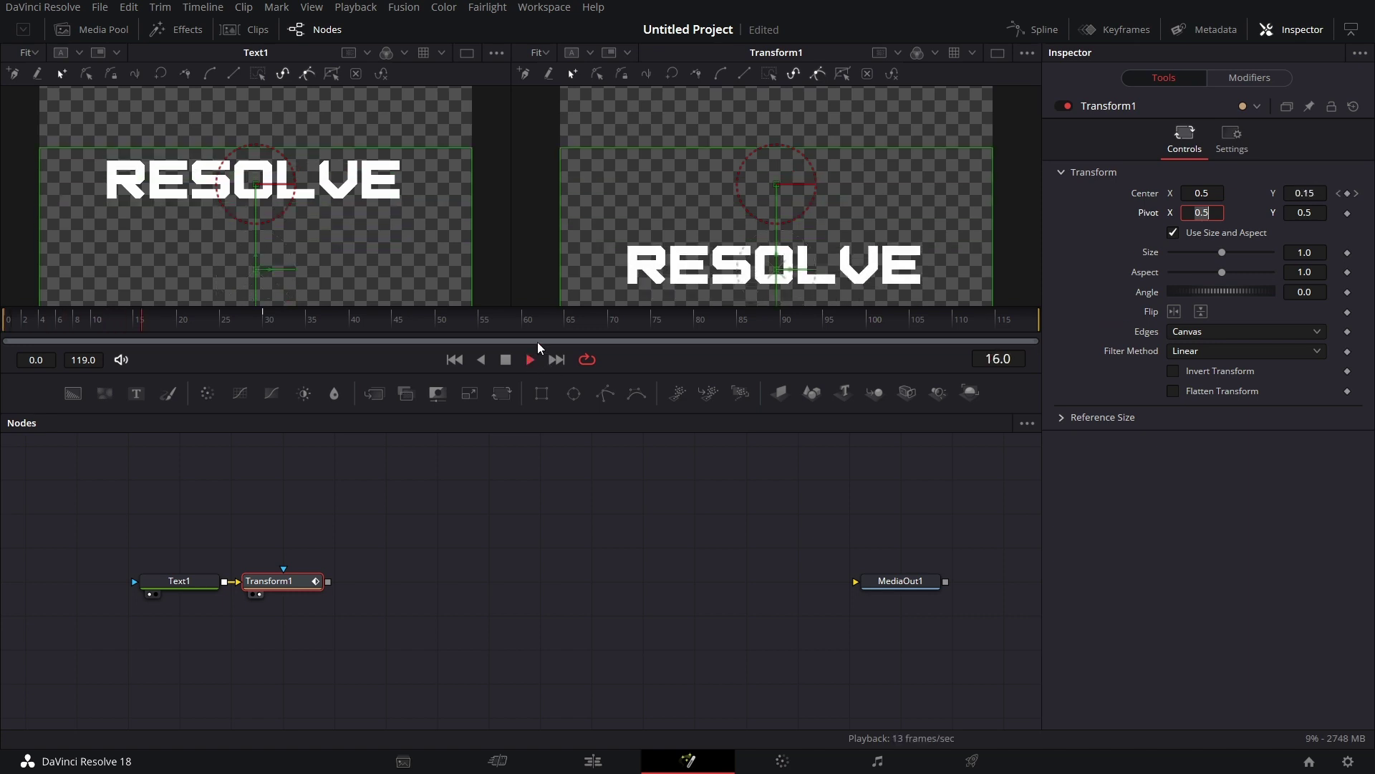
pyautogui.click(506, 359)
pyautogui.click(454, 360)
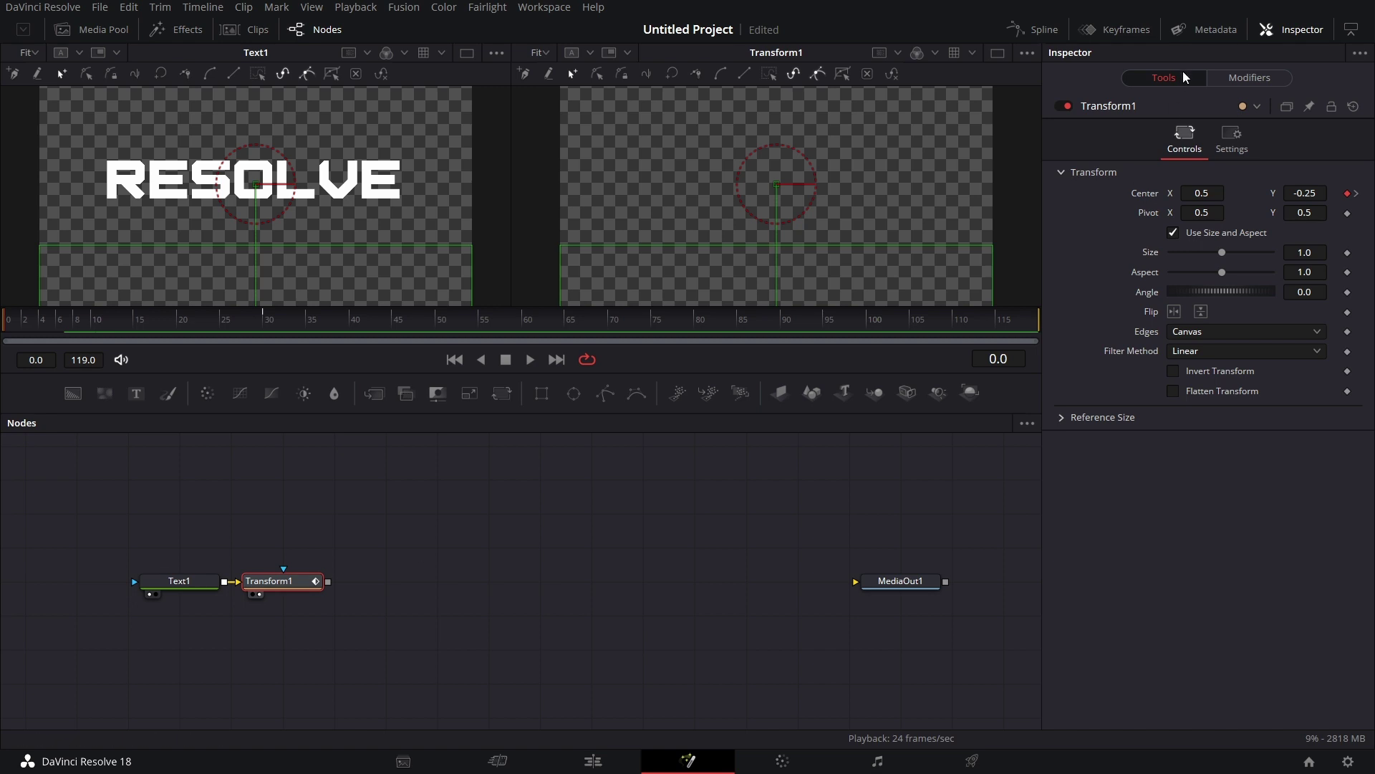
# Smooth both keyframes of Transform1's Displacement curve and set the frame 30 keyframe's Ease In to about 80.9
pyautogui.click(1046, 30)
pyautogui.click(364, 502)
pyautogui.click(969, 422)
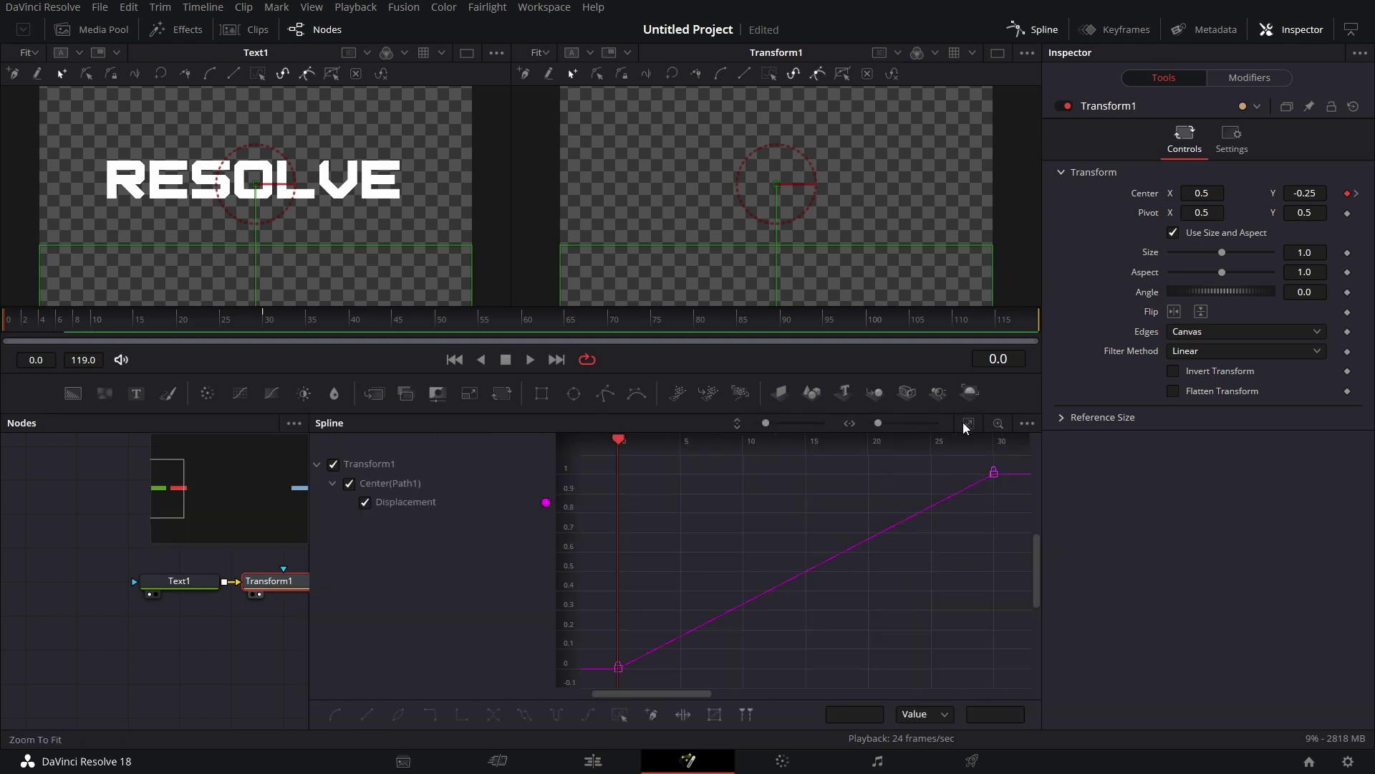
pyautogui.click(621, 715)
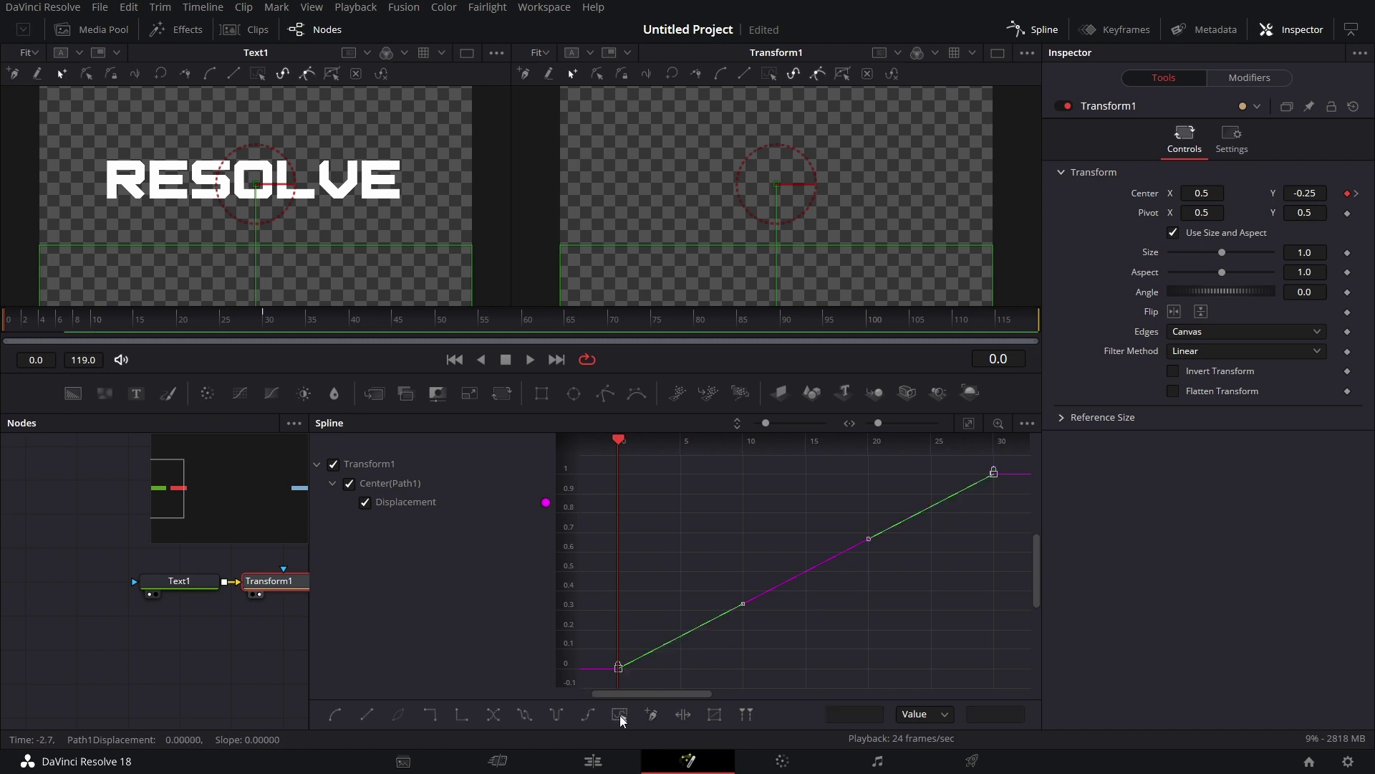
pyautogui.click(335, 715)
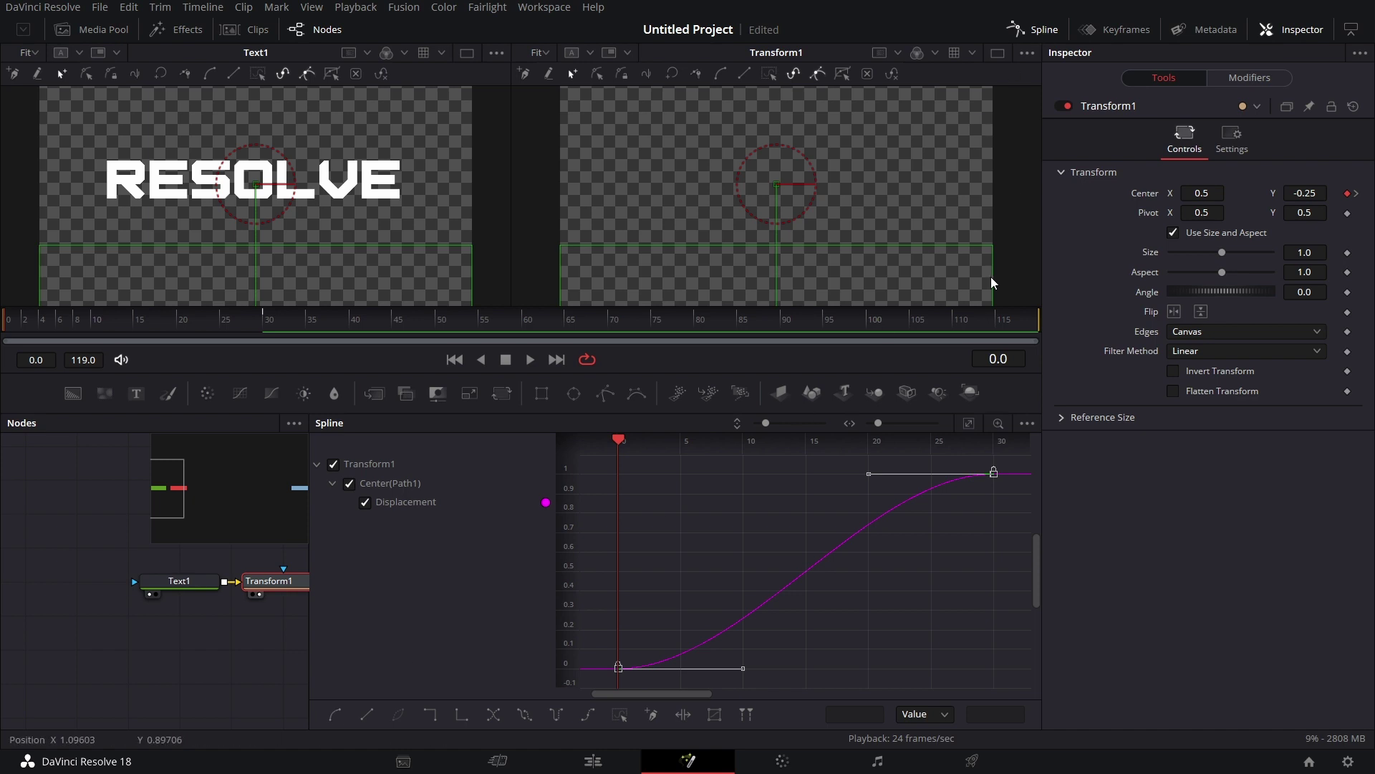
pyautogui.press('t')
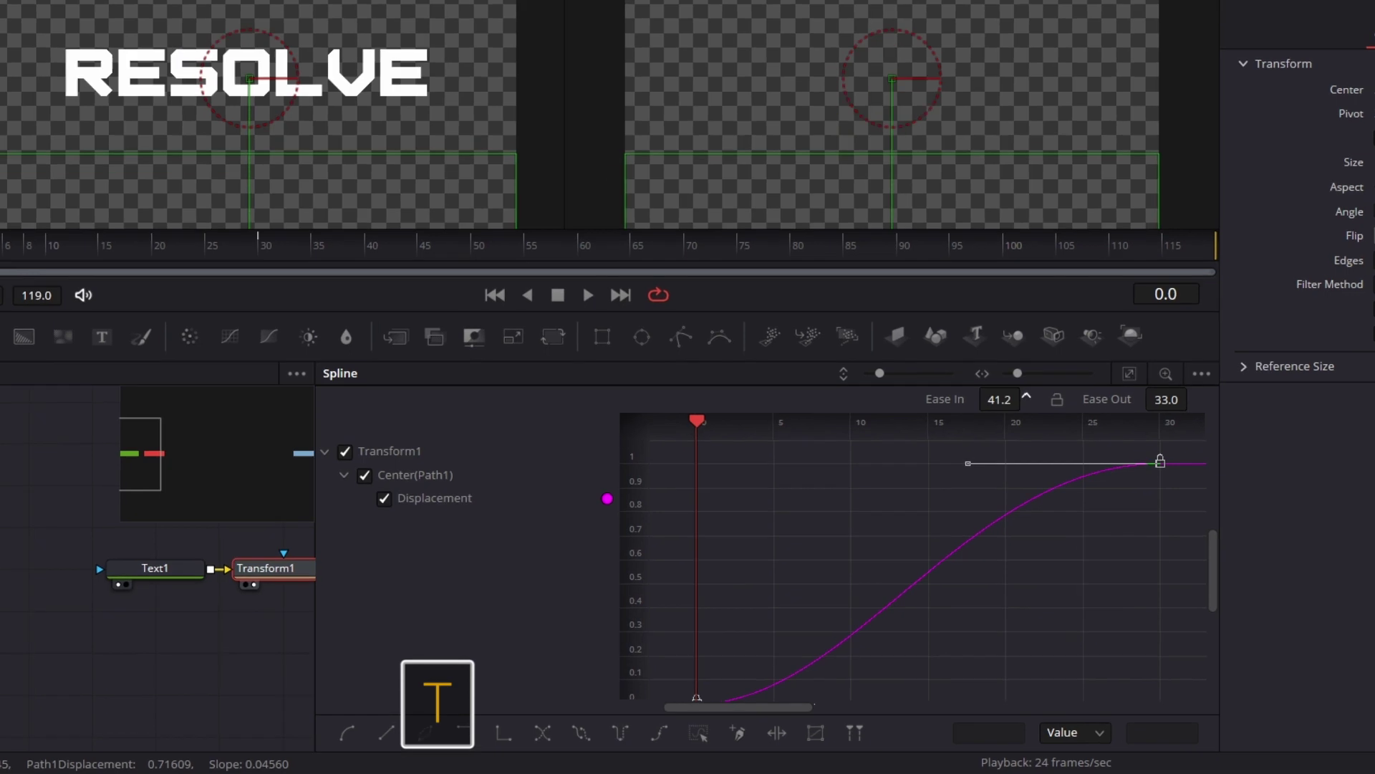
pyautogui.moveTo(999, 399); pyautogui.dragTo(1031, 399)
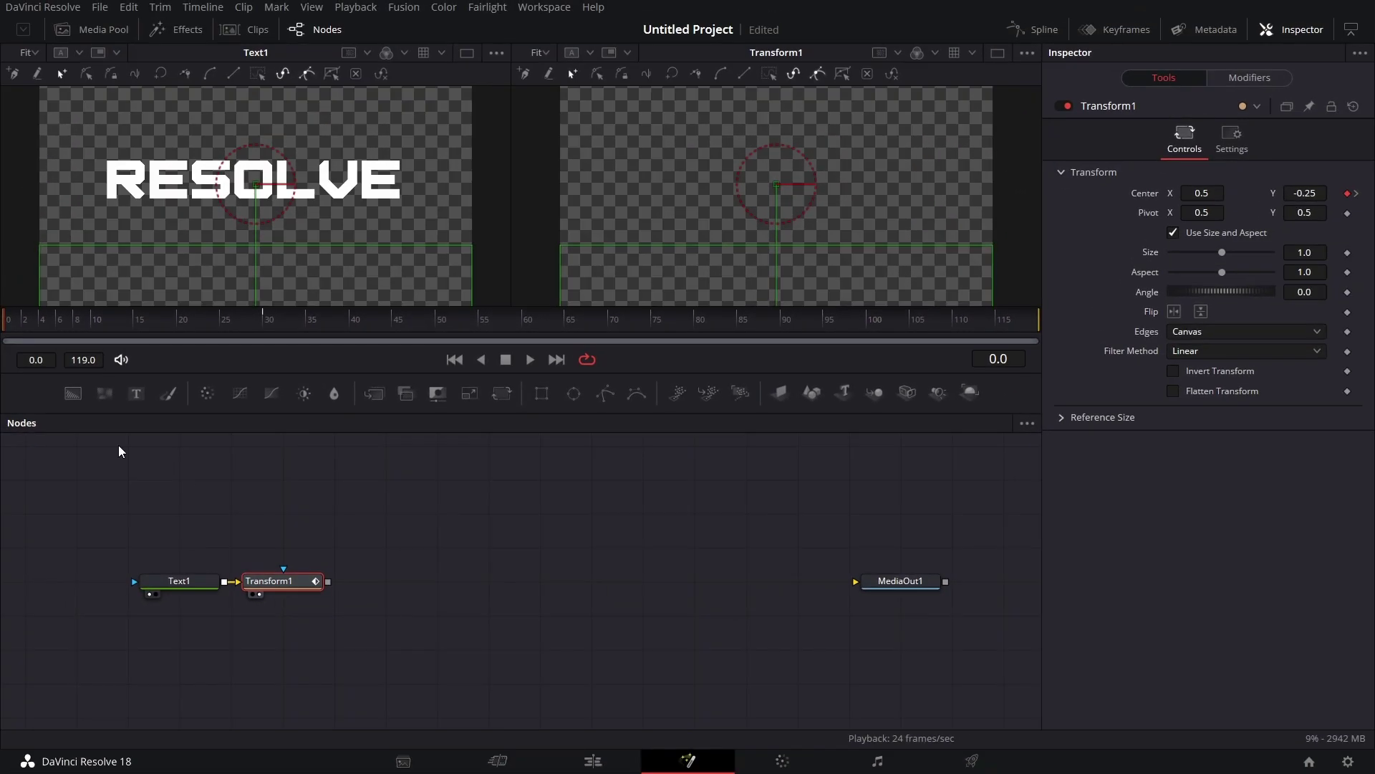
# Play back the eased entrance animation
pyautogui.click(534, 365)
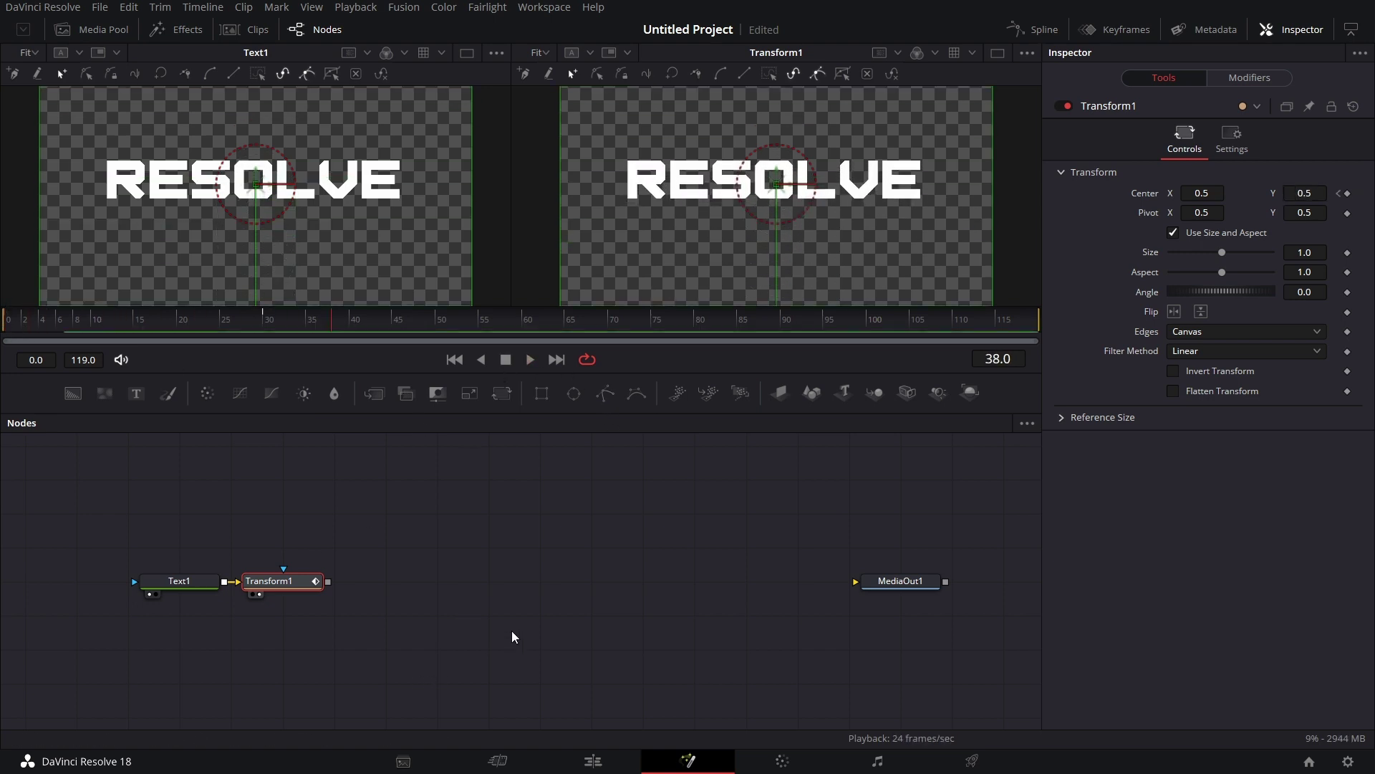
pyautogui.moveTo(511, 632); pyautogui.dragTo(488, 635)
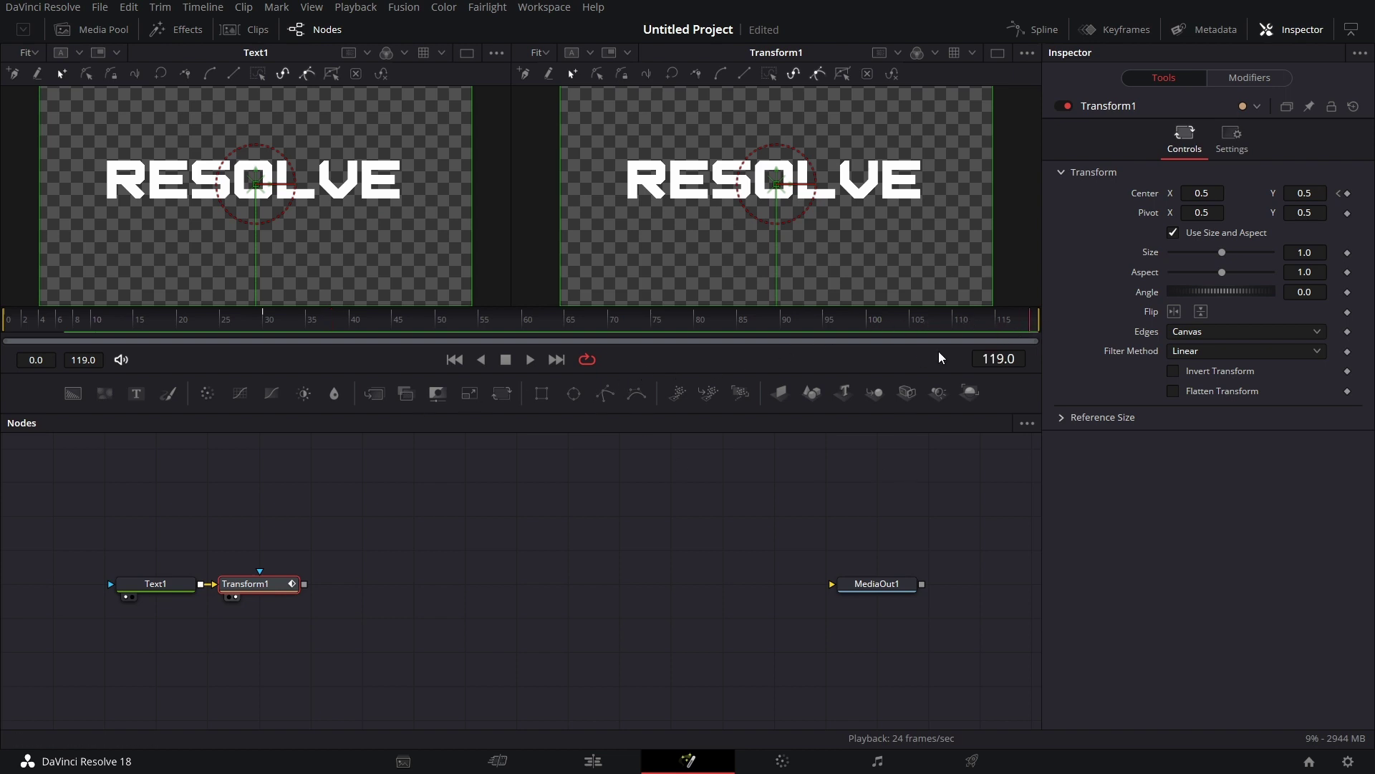
# Keyframe the Transform's Center at frame 119 and at frame 89, 30 frames earlier, keeping the text centred
pyautogui.click(1348, 194)
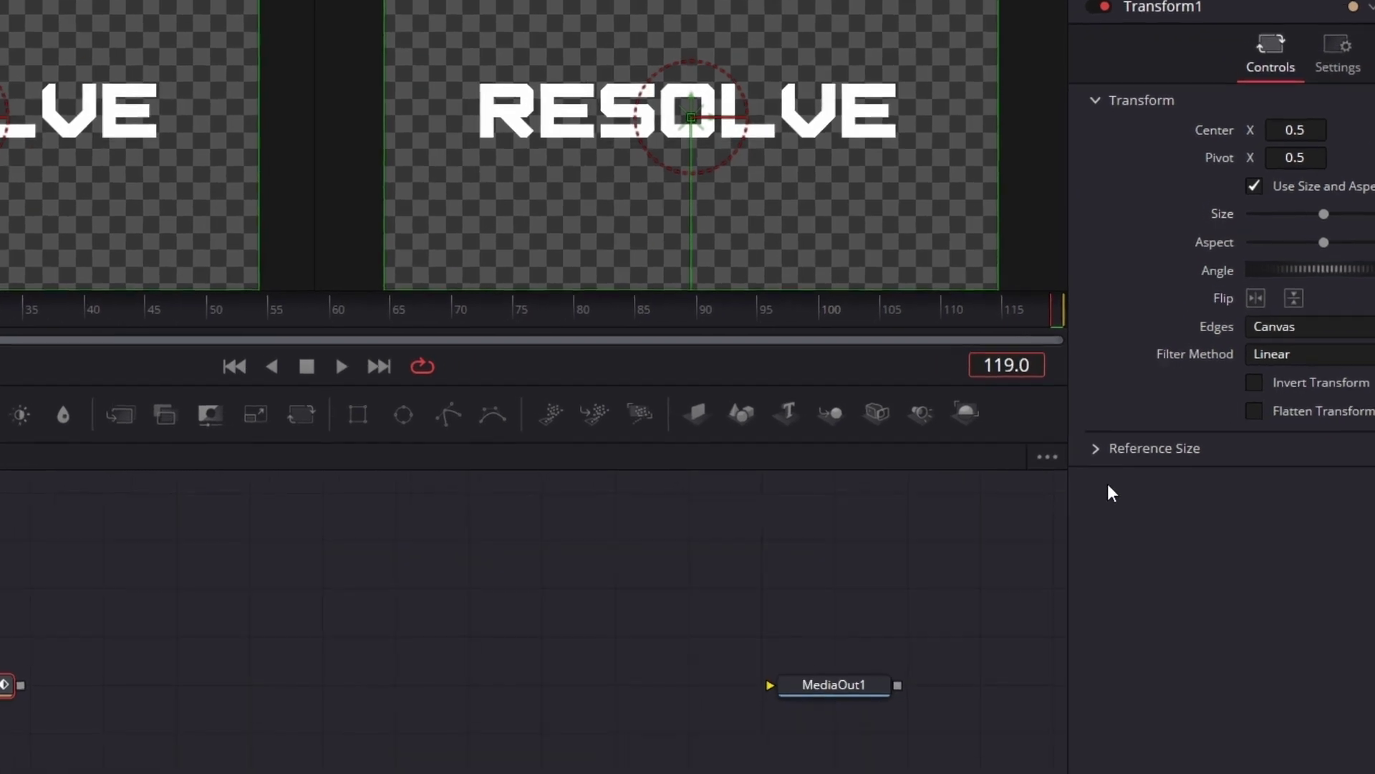
pyautogui.write('-30')
pyautogui.press('Return')
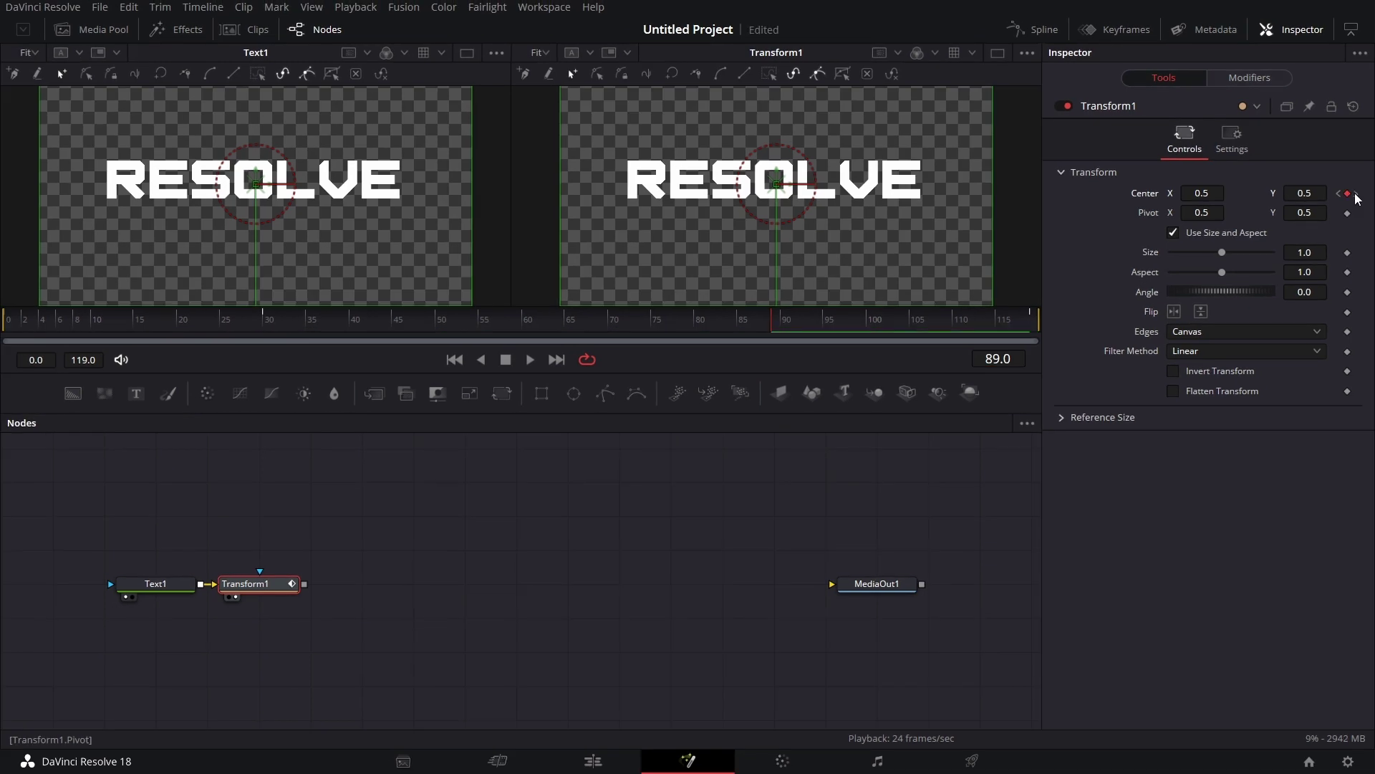
# Set the Transform's Center Y to 1.0 at the frame 119 keyframe to move the text out of the frame
pyautogui.click(1356, 194)
pyautogui.click(1305, 194)
pyautogui.write('0.593')
pyautogui.press('Return')
pyautogui.moveTo(1305, 193); pyautogui.dragTo(1350, 193)
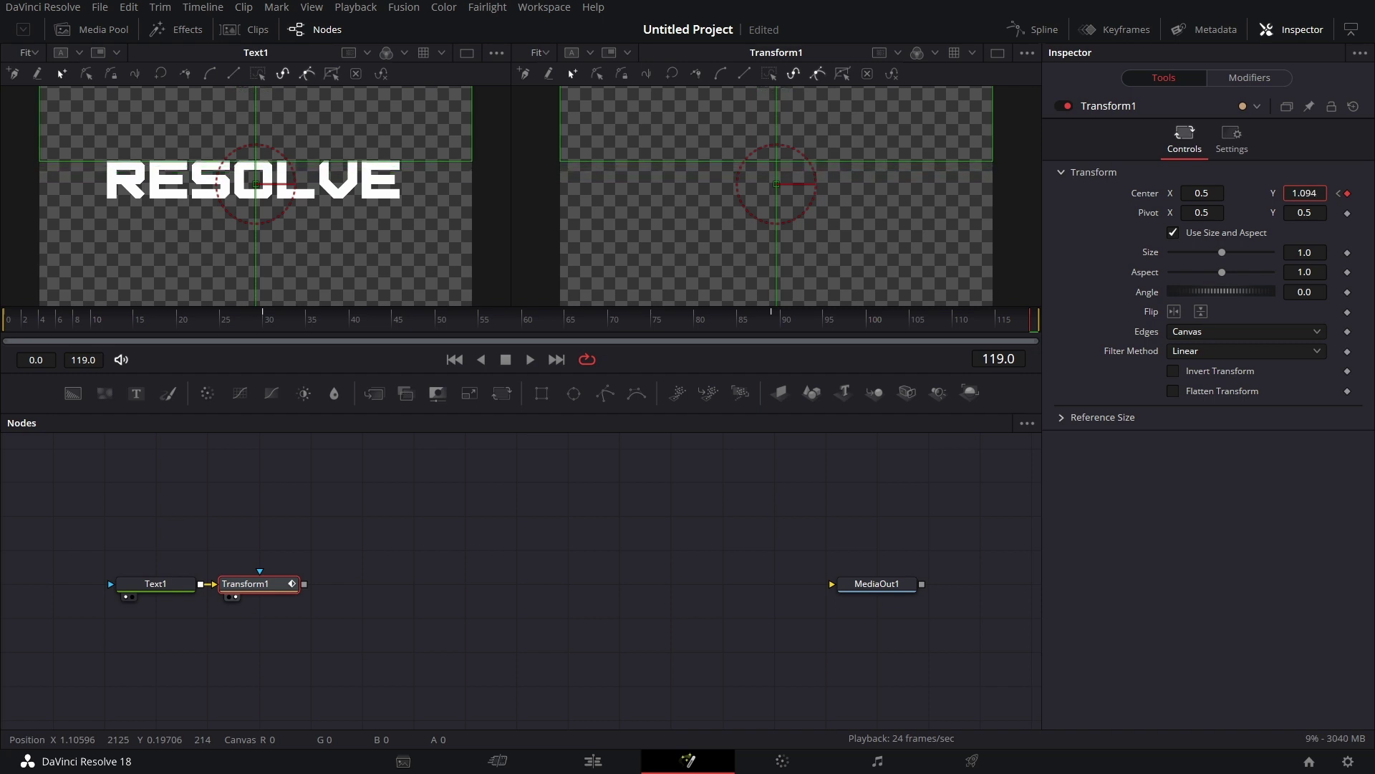
pyautogui.click(1324, 194)
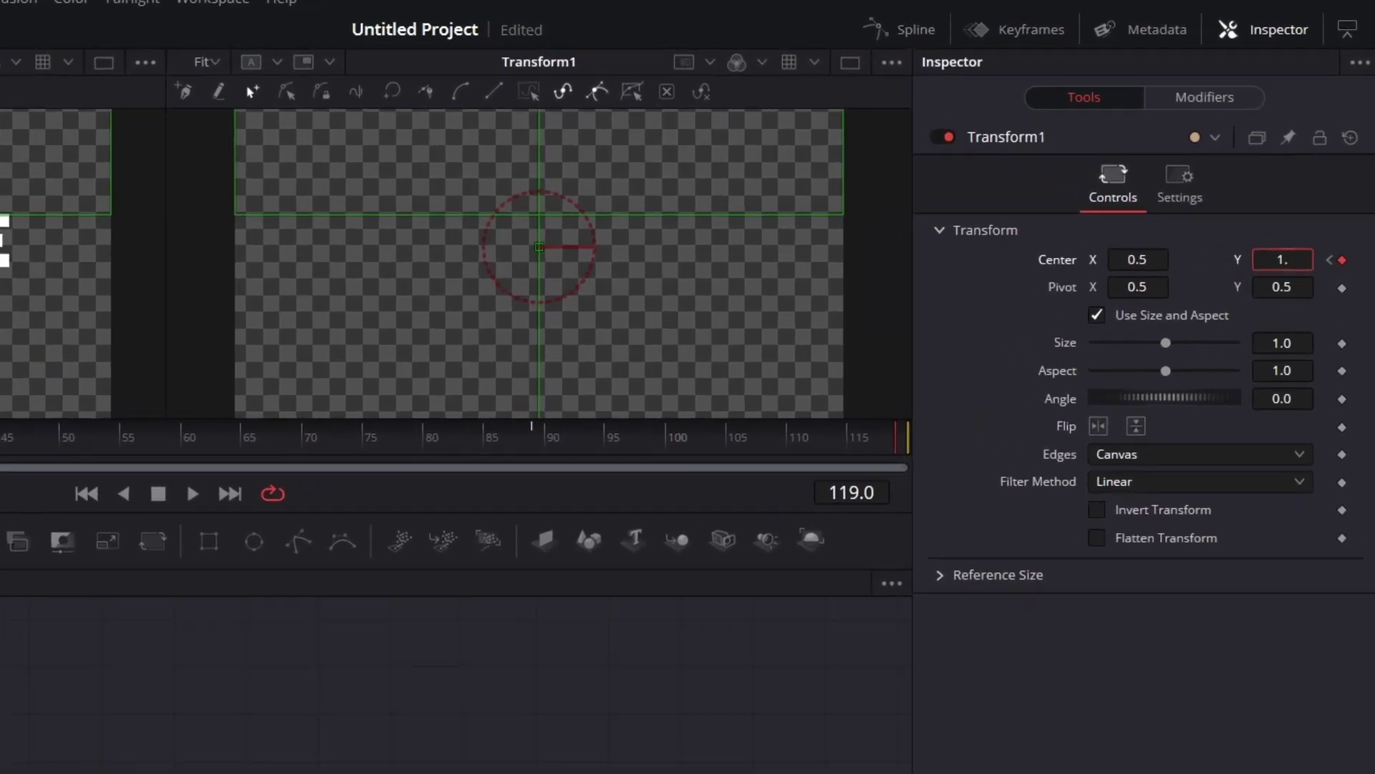
pyautogui.press('Tab')
pyautogui.press('Return')
# Smooth the last two keyframes of Transform1's Displacement curve and raise the exit motion's Ease Out
pyautogui.click(904, 30)
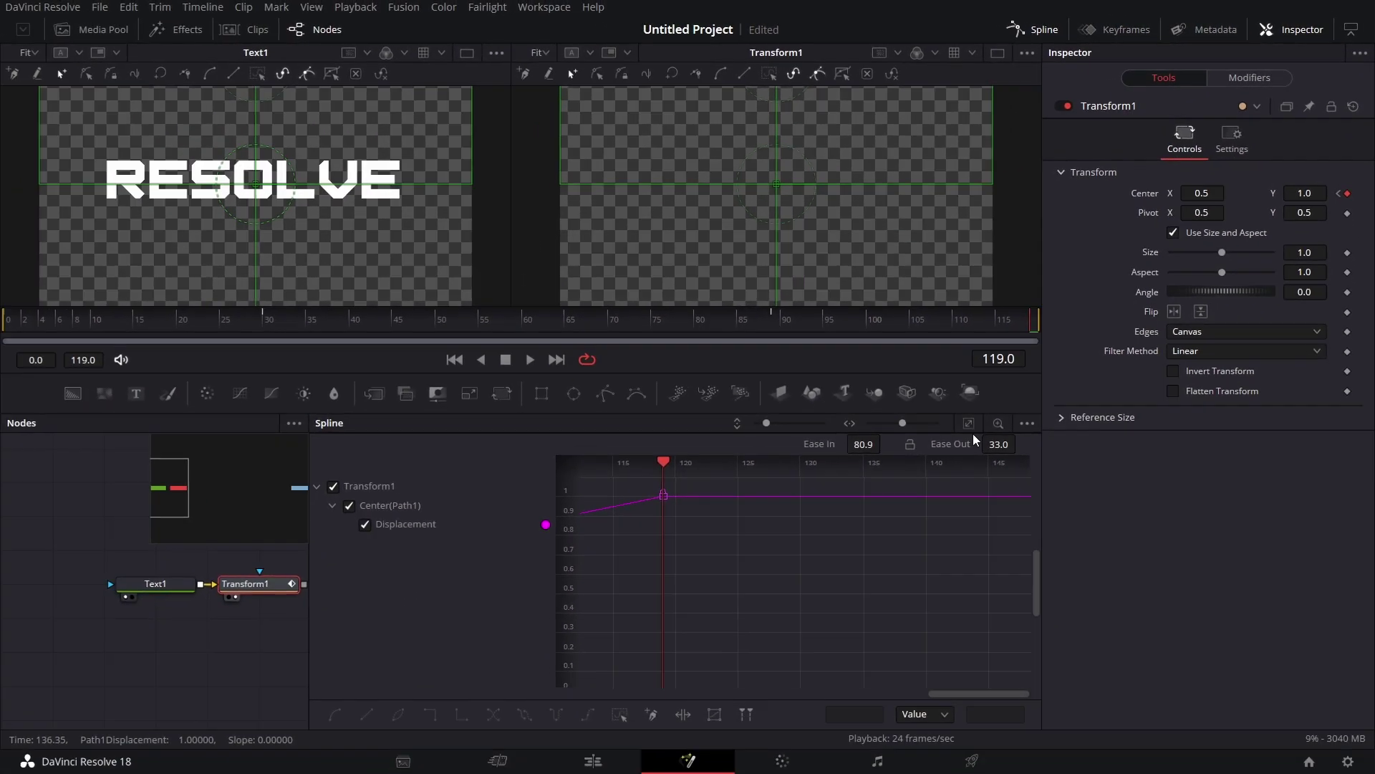
pyautogui.click(969, 423)
pyautogui.moveTo(871, 605); pyautogui.dragTo(1001, 483)
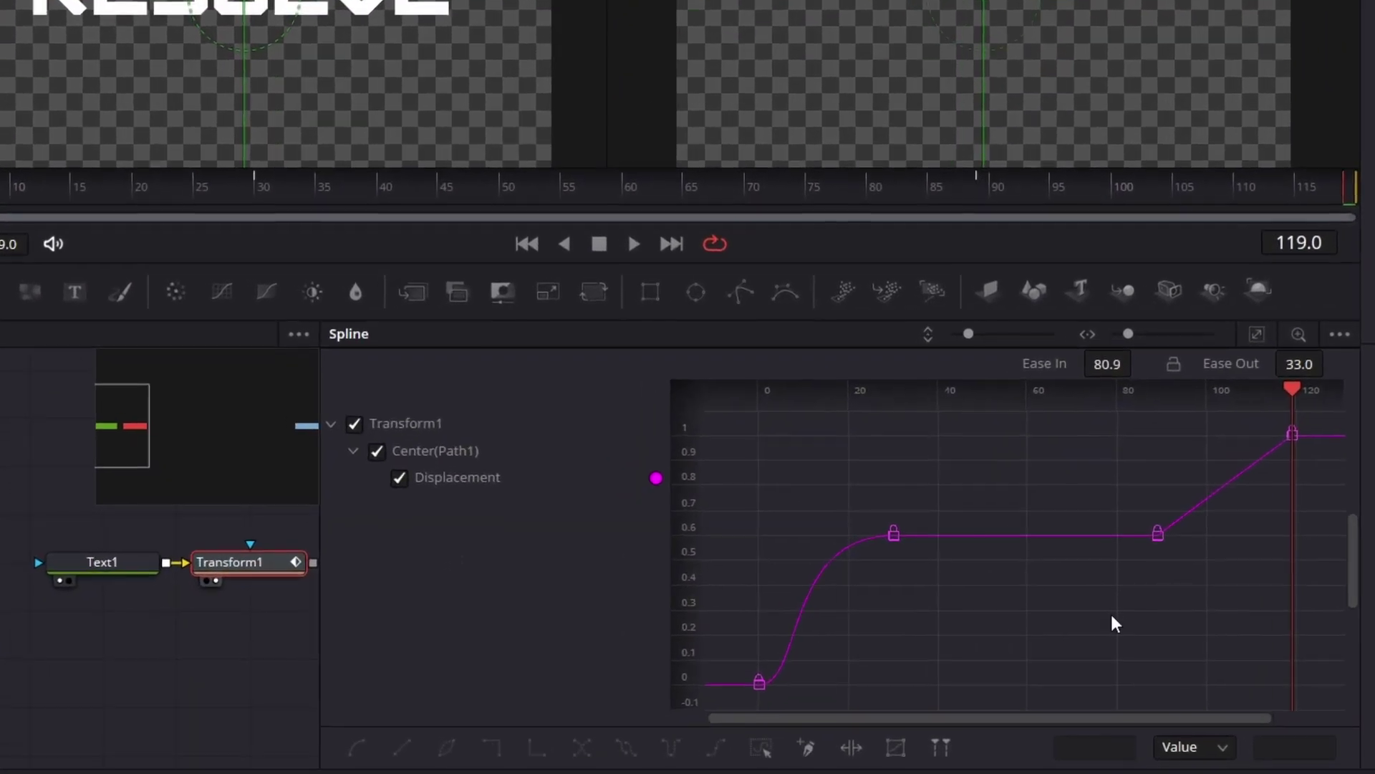
pyautogui.moveTo(1300, 418)
pyautogui.mouseDown()
pyautogui.moveTo(1315, 403)
pyautogui.moveTo(1305, 414)
pyautogui.mouseUp()
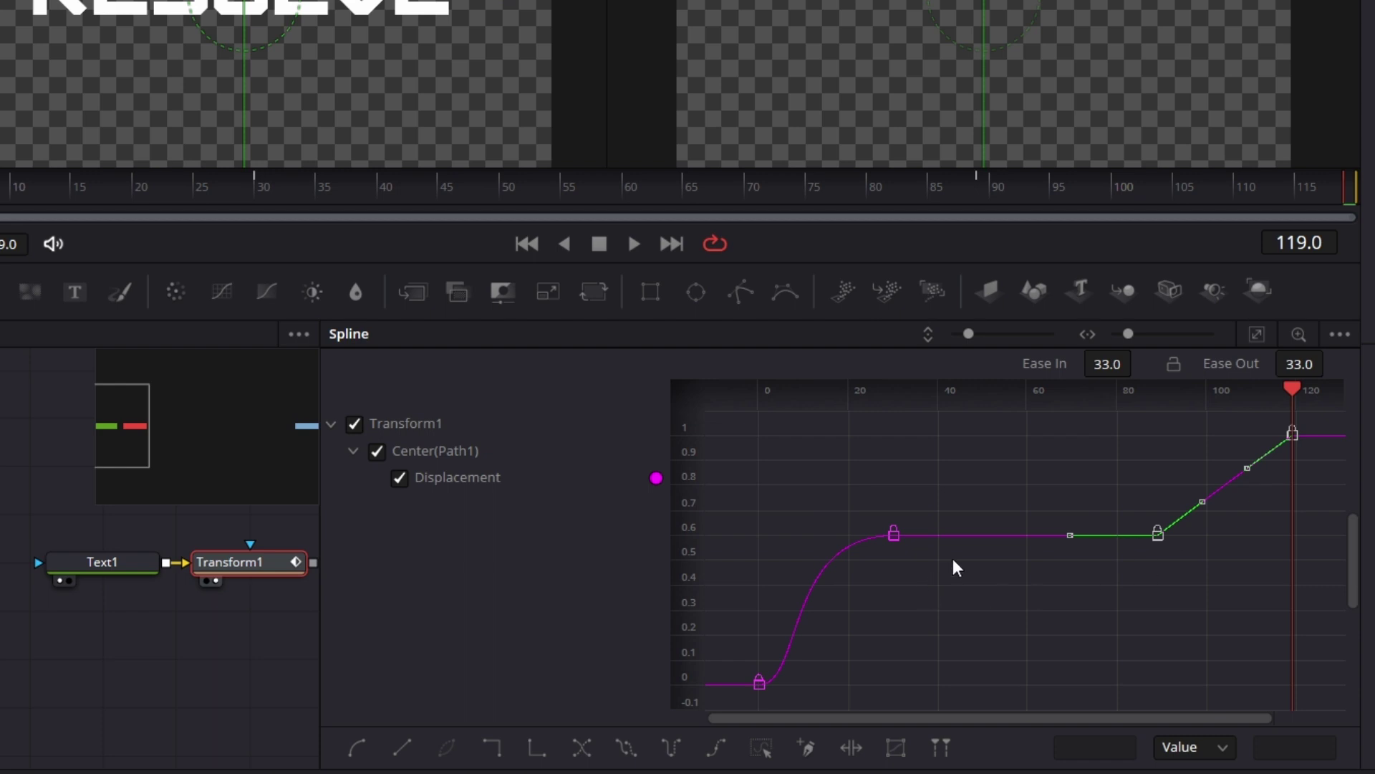
pyautogui.click(355, 746)
pyautogui.moveTo(1294, 364); pyautogui.dragTo(1332, 366)
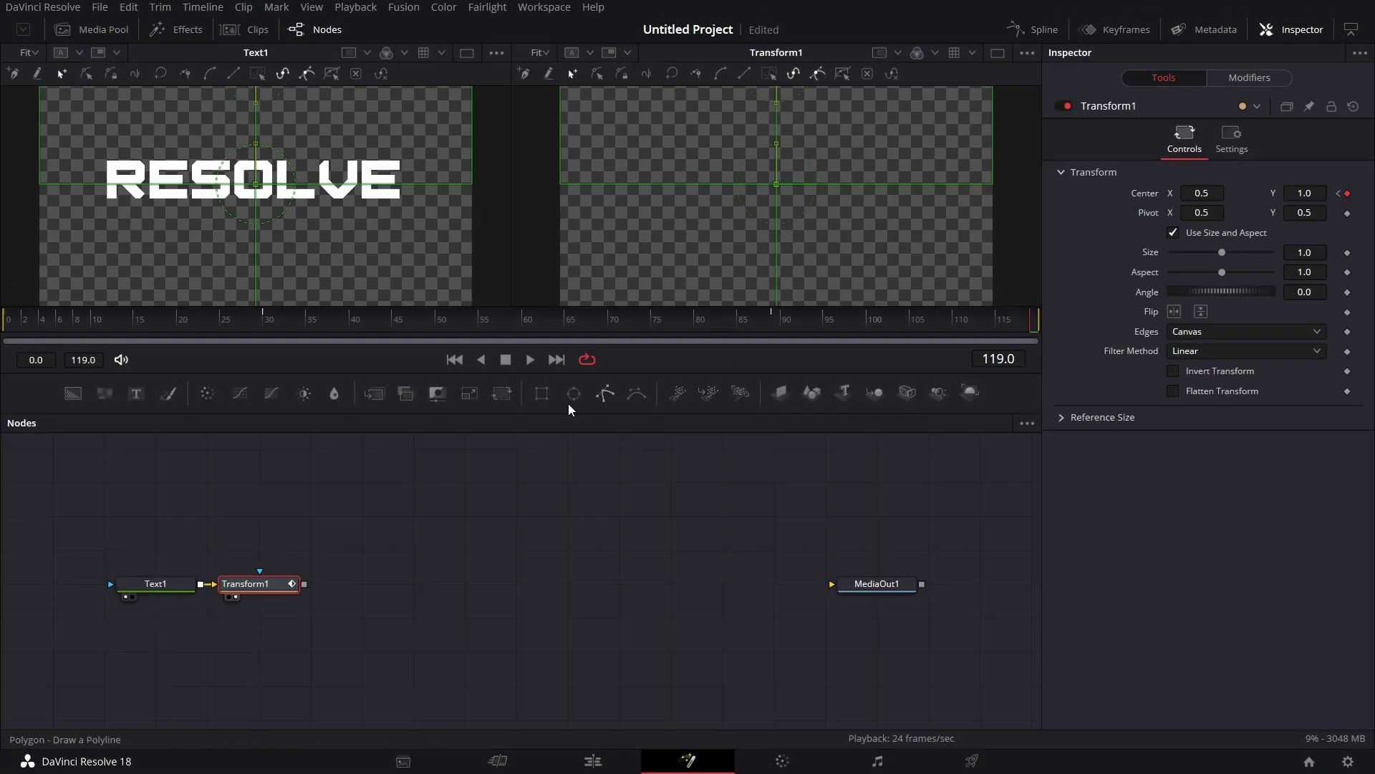
# Play back the full entrance and exit animation from the start and return to frame 0
pyautogui.click(12, 328)
pyautogui.click(527, 359)
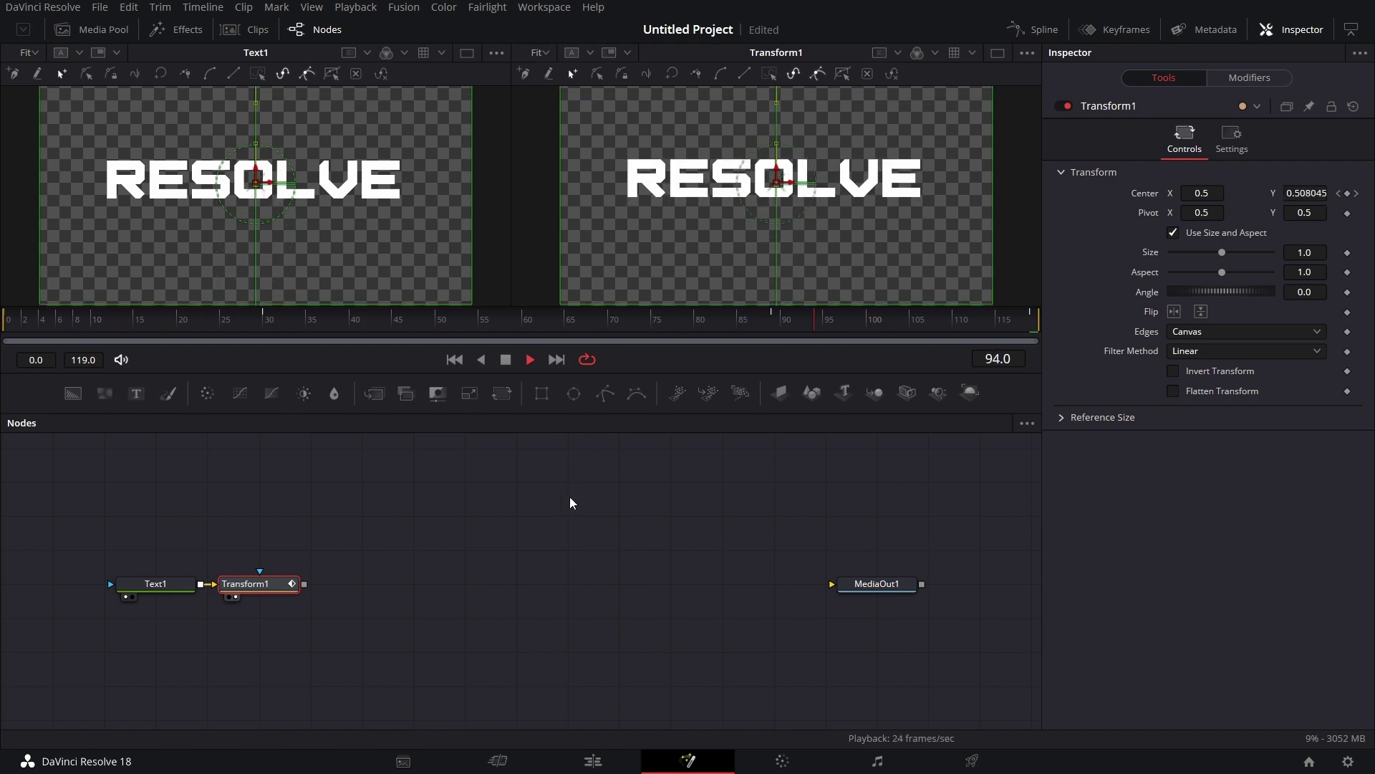
pyautogui.click(505, 359)
pyautogui.click(8, 326)
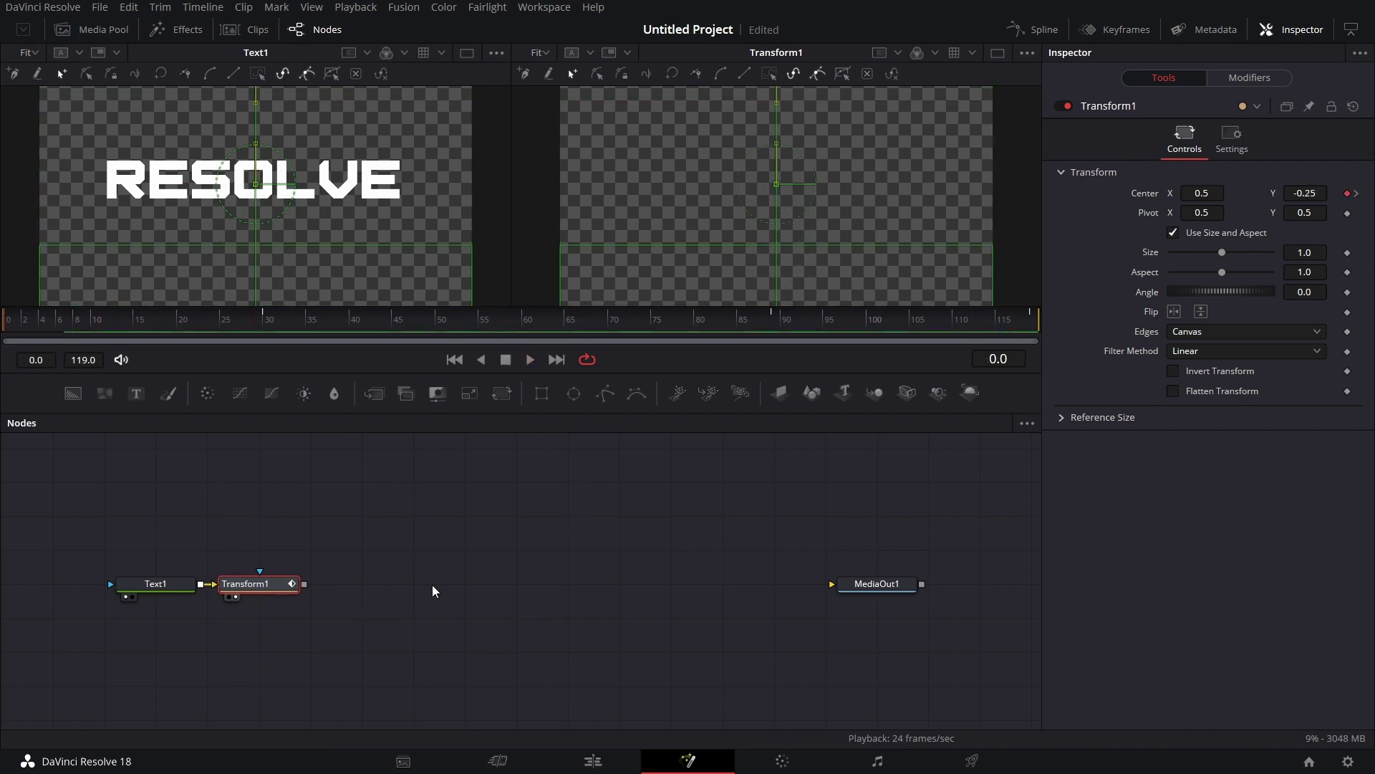
# Add a FastNoise node above the text chain and show it in the second viewer
pyautogui.moveTo(103, 392); pyautogui.dragTo(414, 505)
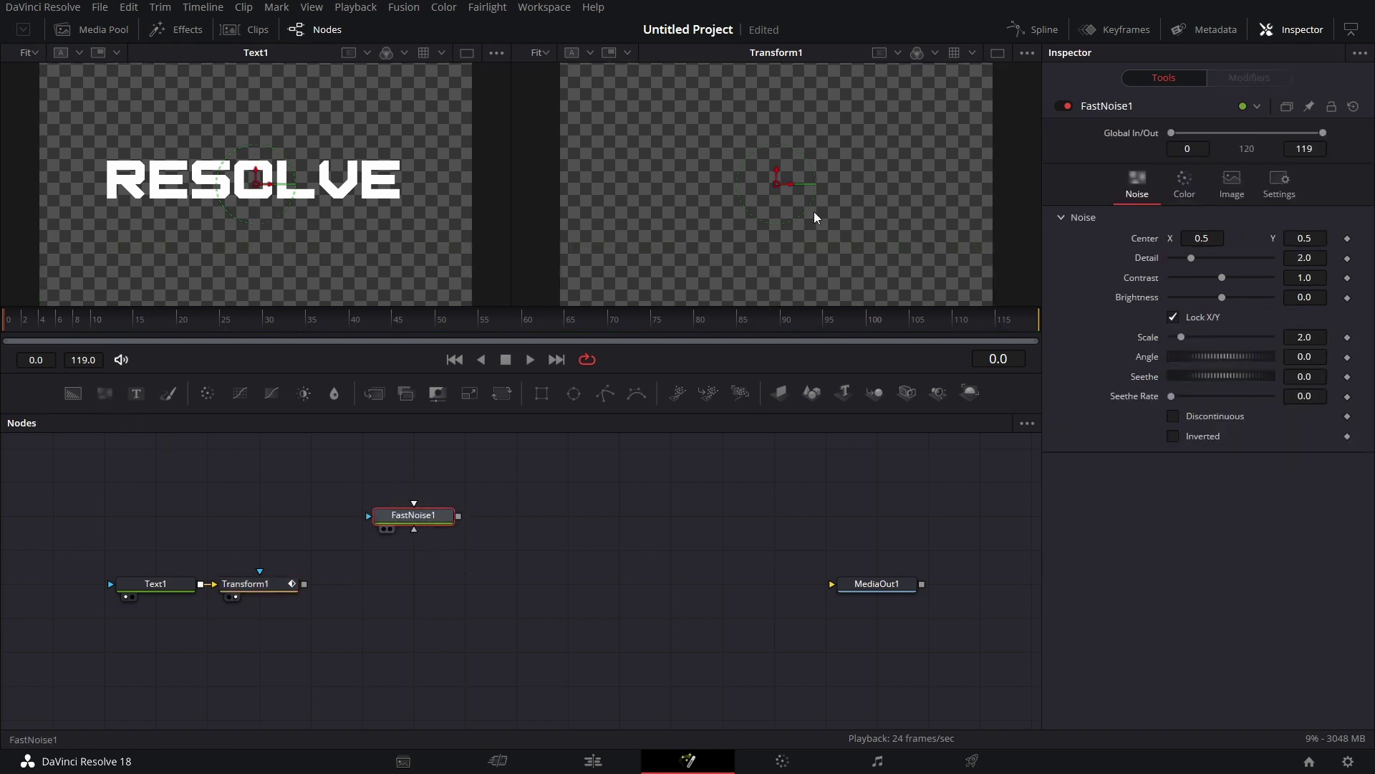
pyautogui.press('2')
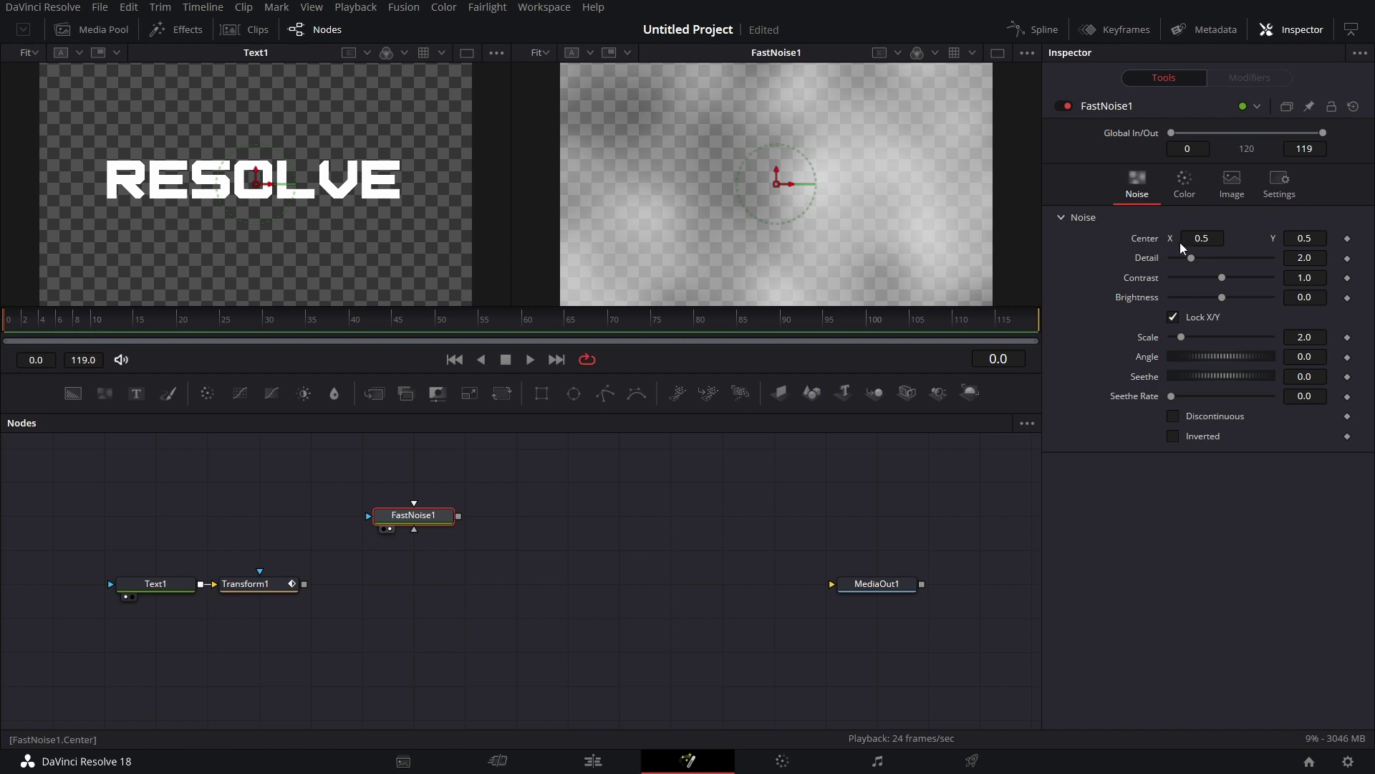
# Set FastNoise1's Contrast to 1.83 and its Color 1 Alpha to 1.0
pyautogui.moveTo(1222, 278); pyautogui.dragTo(1231, 276)
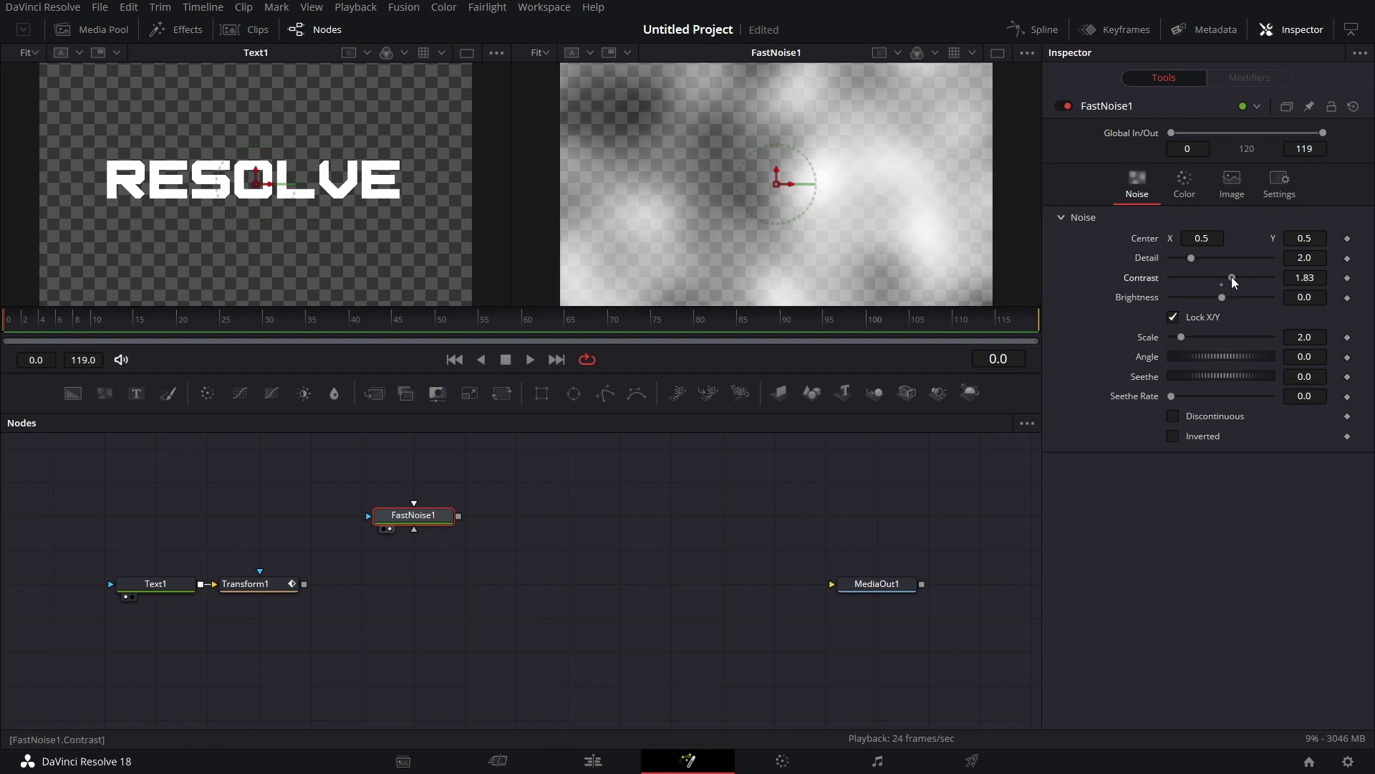
pyautogui.click(1186, 183)
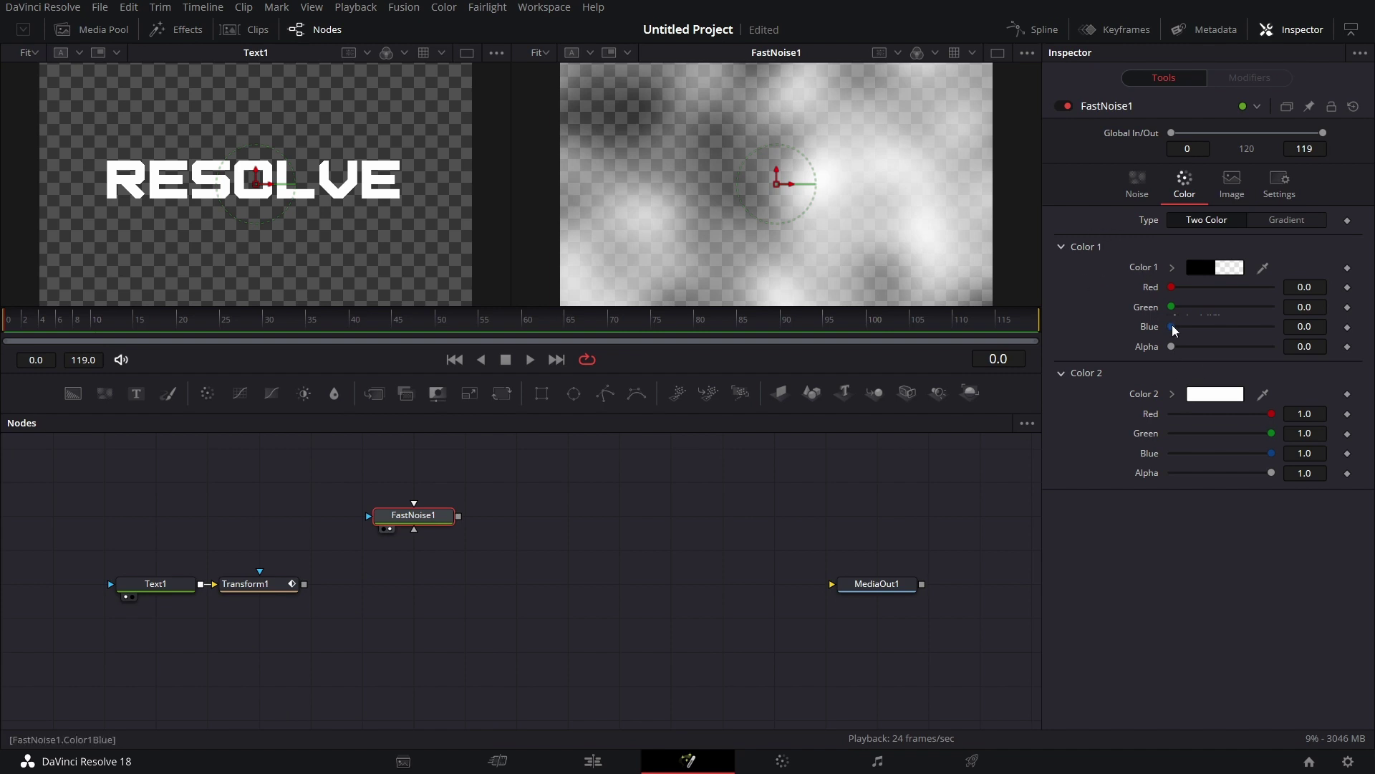
pyautogui.moveTo(1172, 346); pyautogui.dragTo(1321, 349)
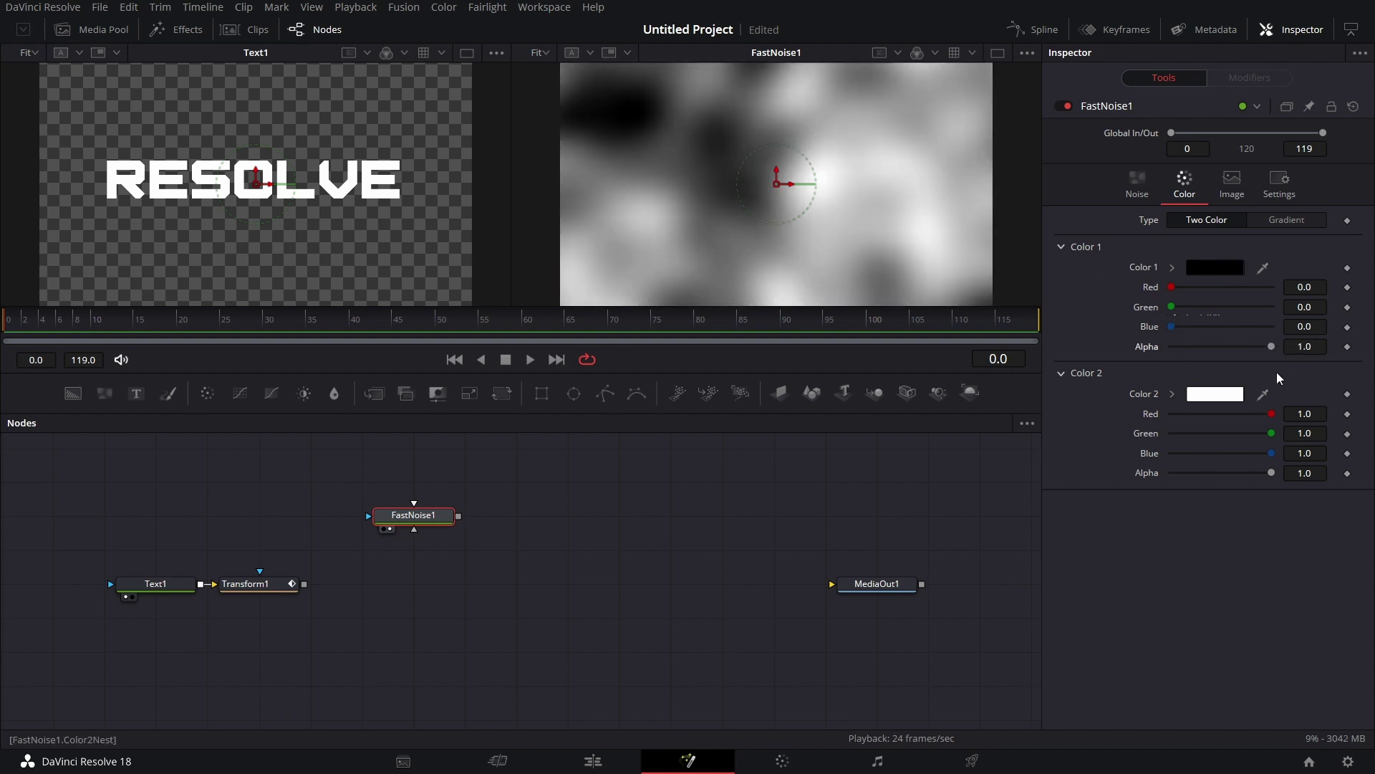
# Unlock the X and Y scale of FastNoise1 and set the X Scale to 20
pyautogui.click(1137, 179)
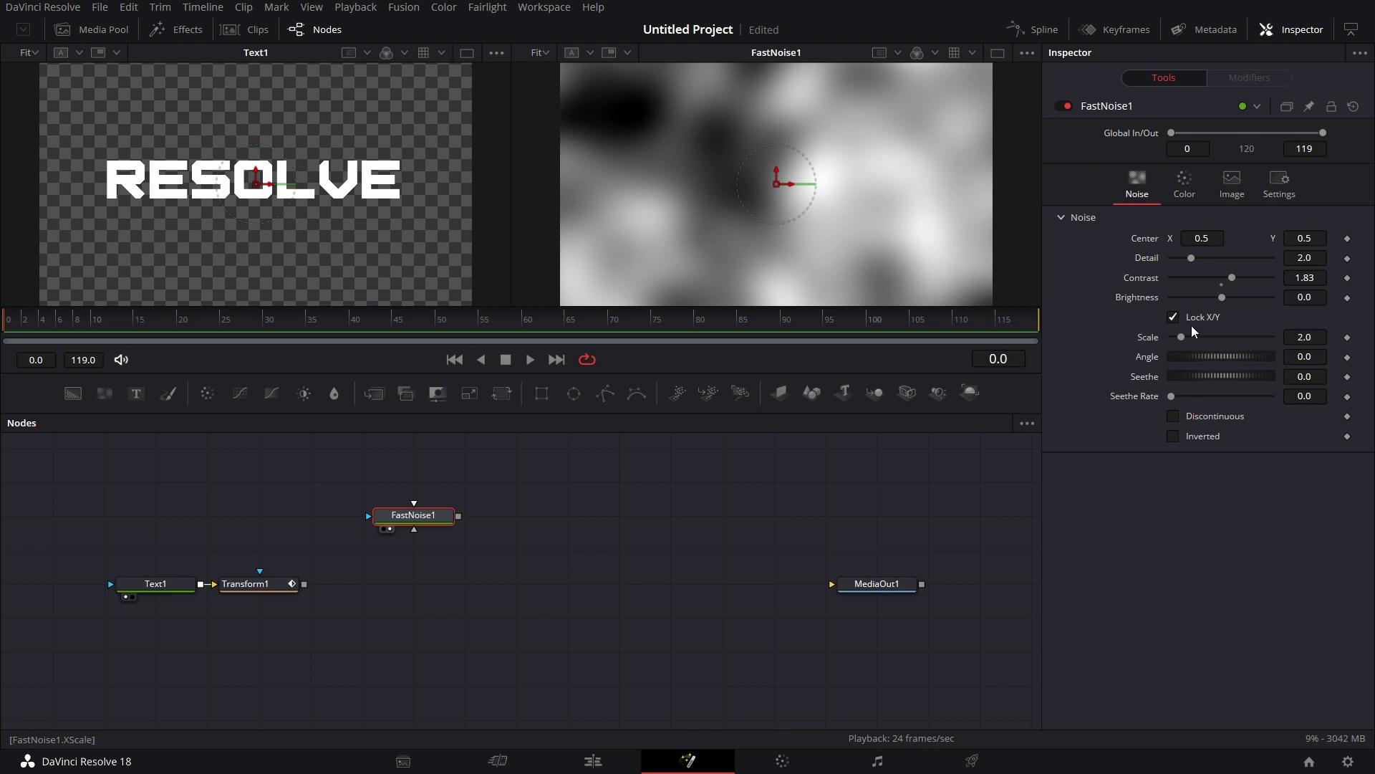
pyautogui.click(1172, 316)
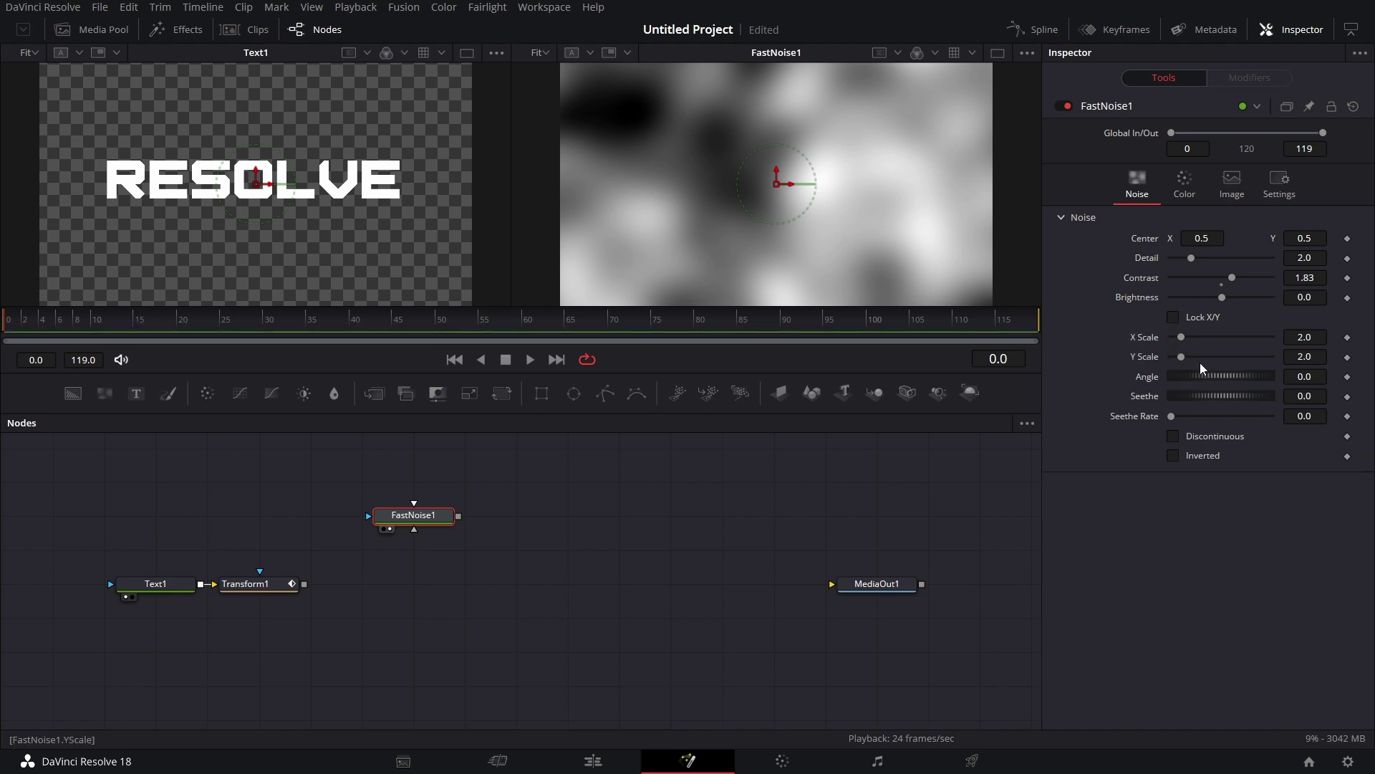
pyautogui.click(1319, 336)
pyautogui.press('Tab')
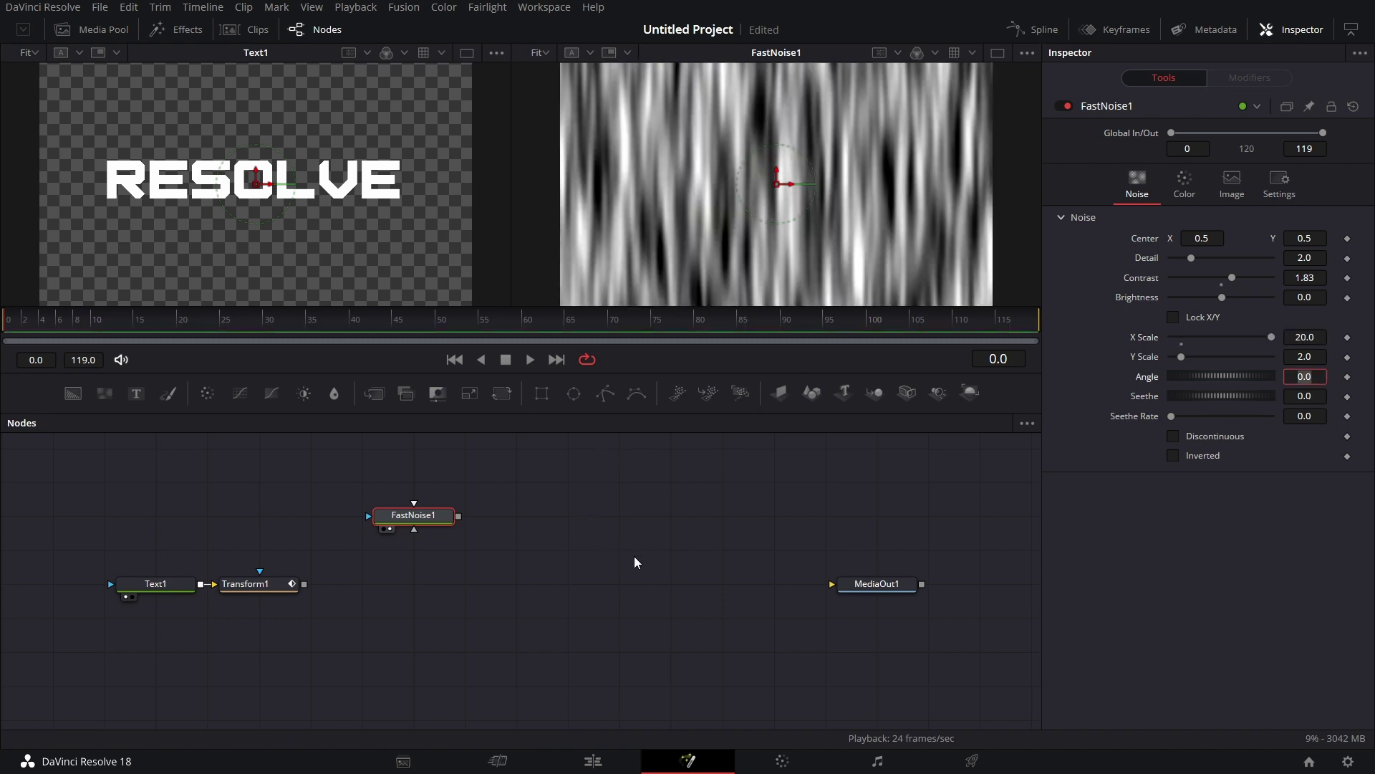
# Move FastNoise1 higher in the node graph, add a Mosaic Blur node after it, and show the blur in the second viewer
pyautogui.moveTo(430, 519); pyautogui.dragTo(429, 485)
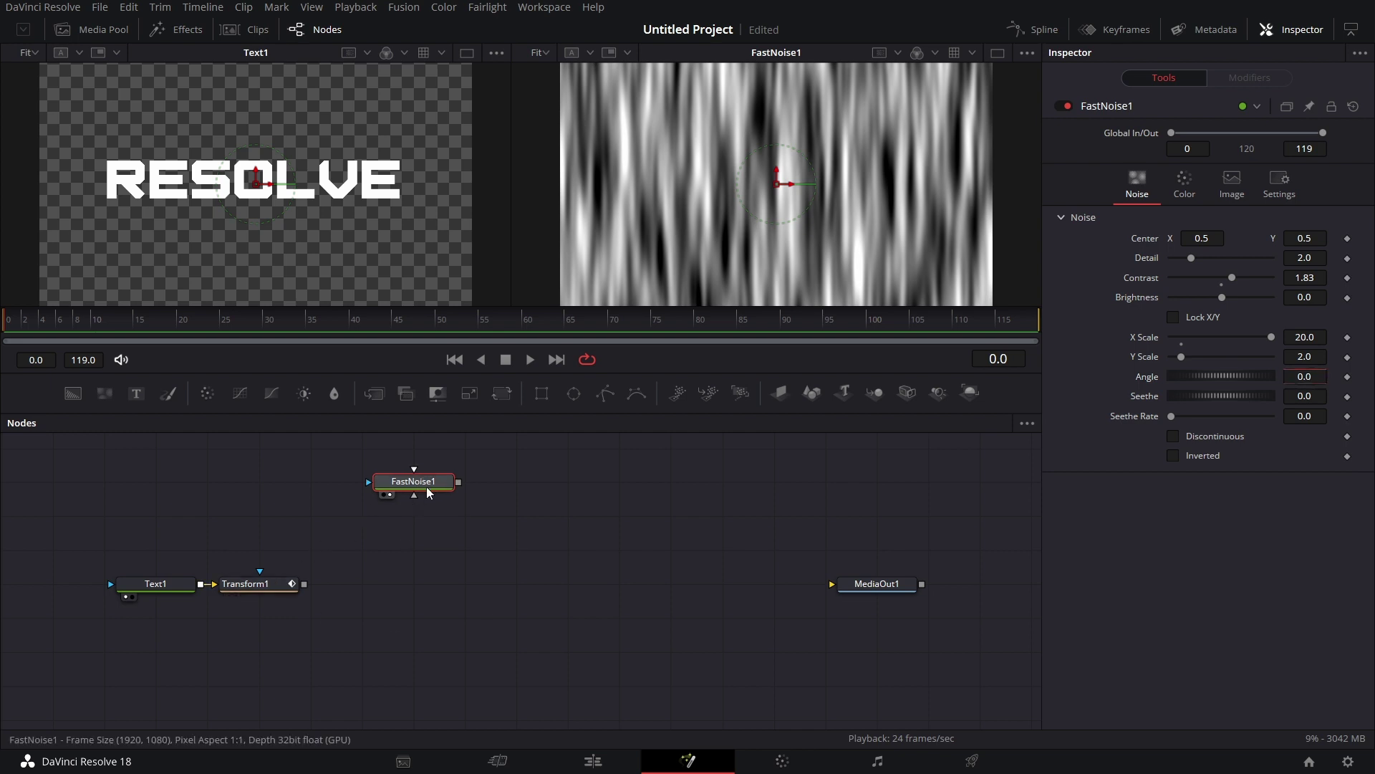
pyautogui.hotkey('shift', 'space')
pyautogui.write('MO')
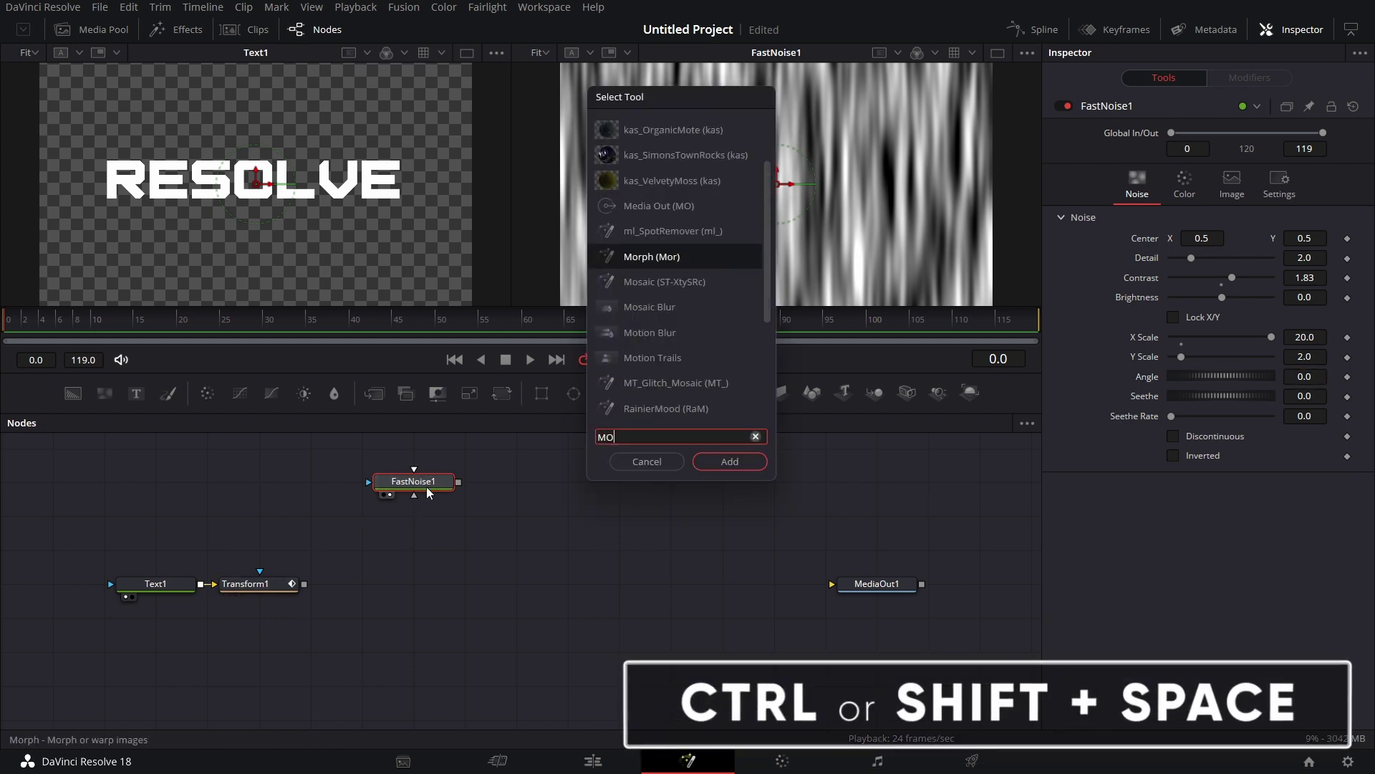
pyautogui.write('SAIC')
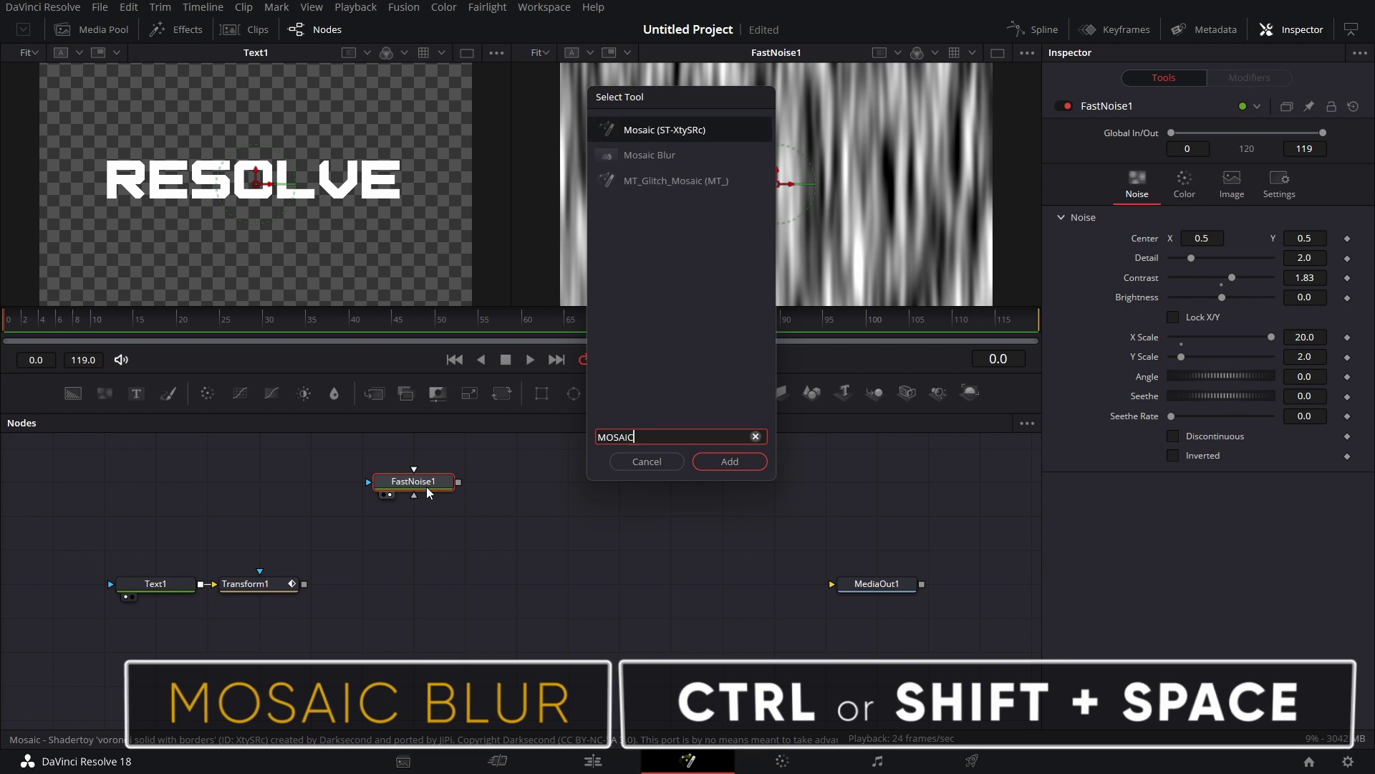
pyautogui.write(' BLUR')
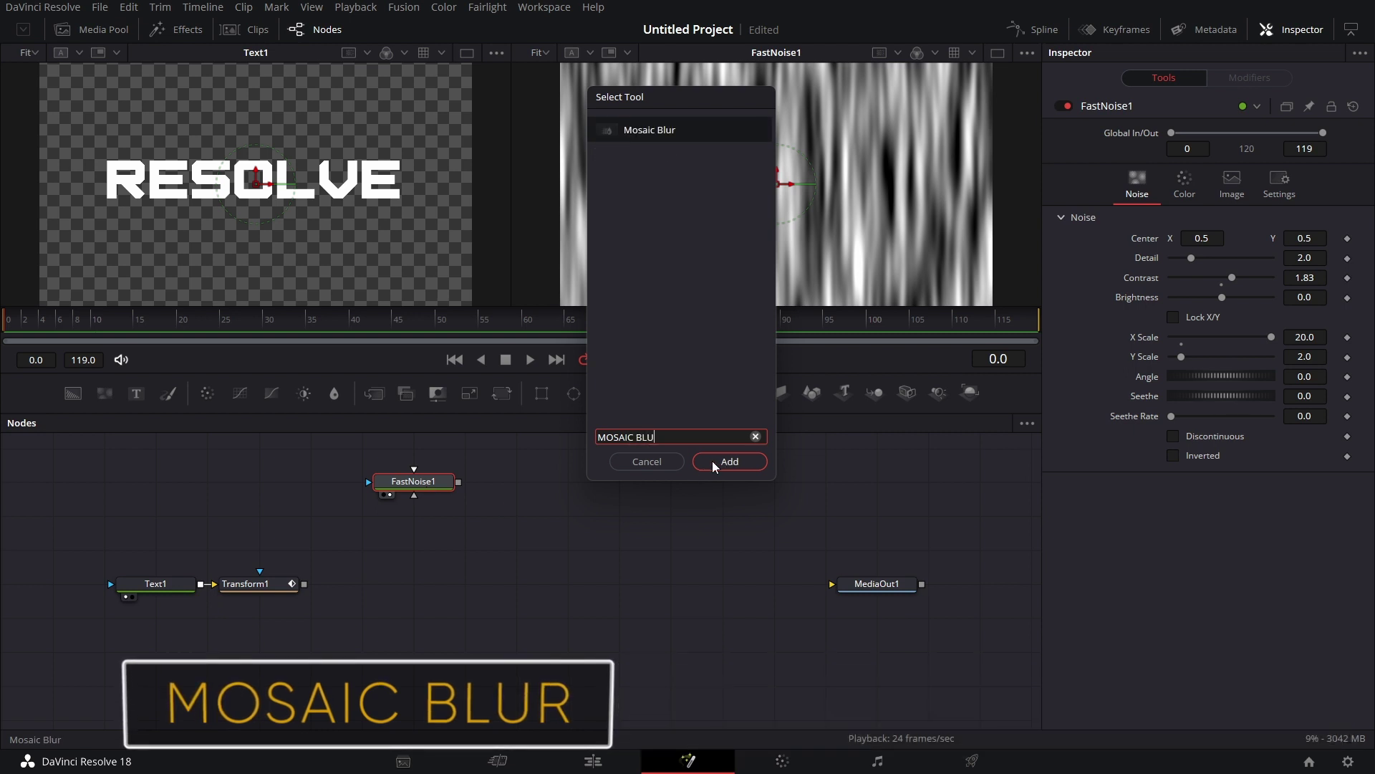
pyautogui.click(712, 461)
pyautogui.moveTo(500, 488); pyautogui.dragTo(826, 186)
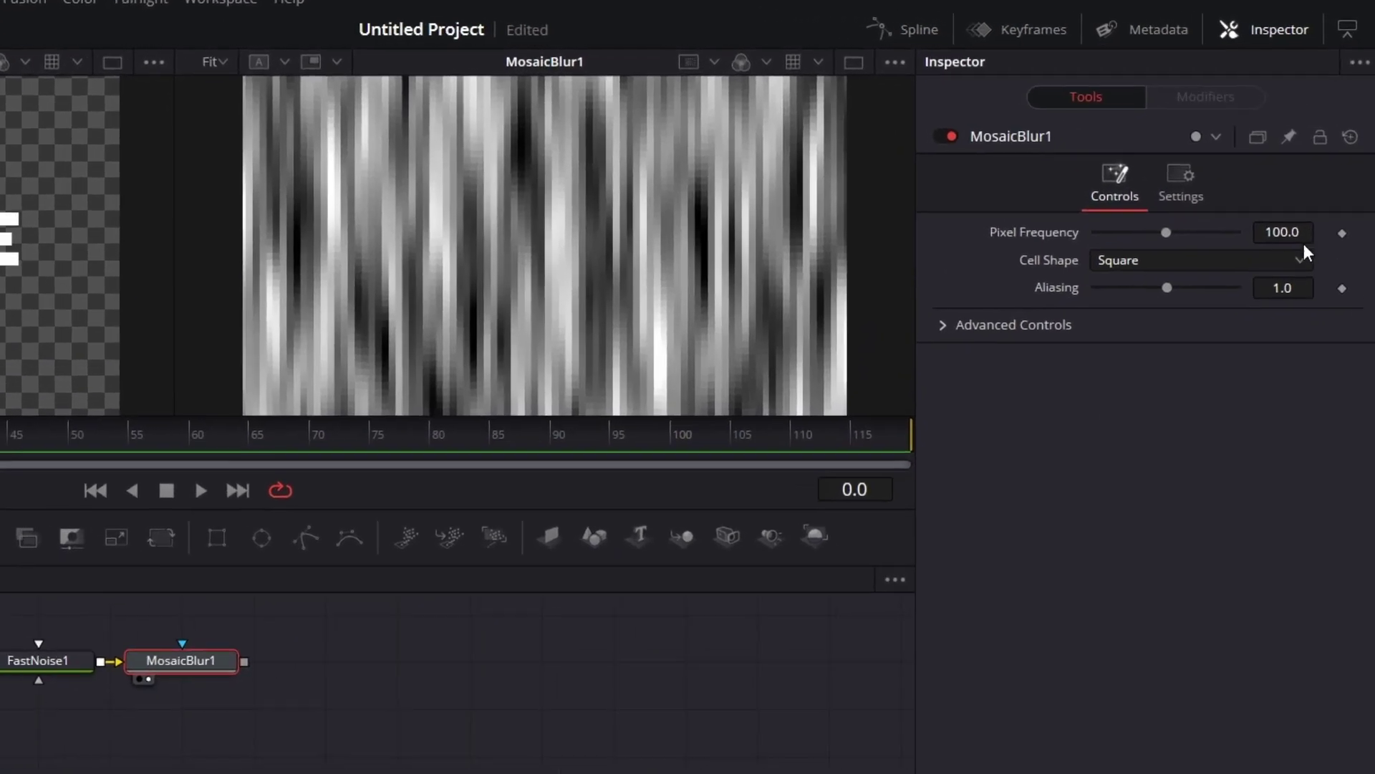
# Set MosaicBlur1's Pixel Frequency to 50 and place the node directly below FastNoise1
pyautogui.click(1320, 175)
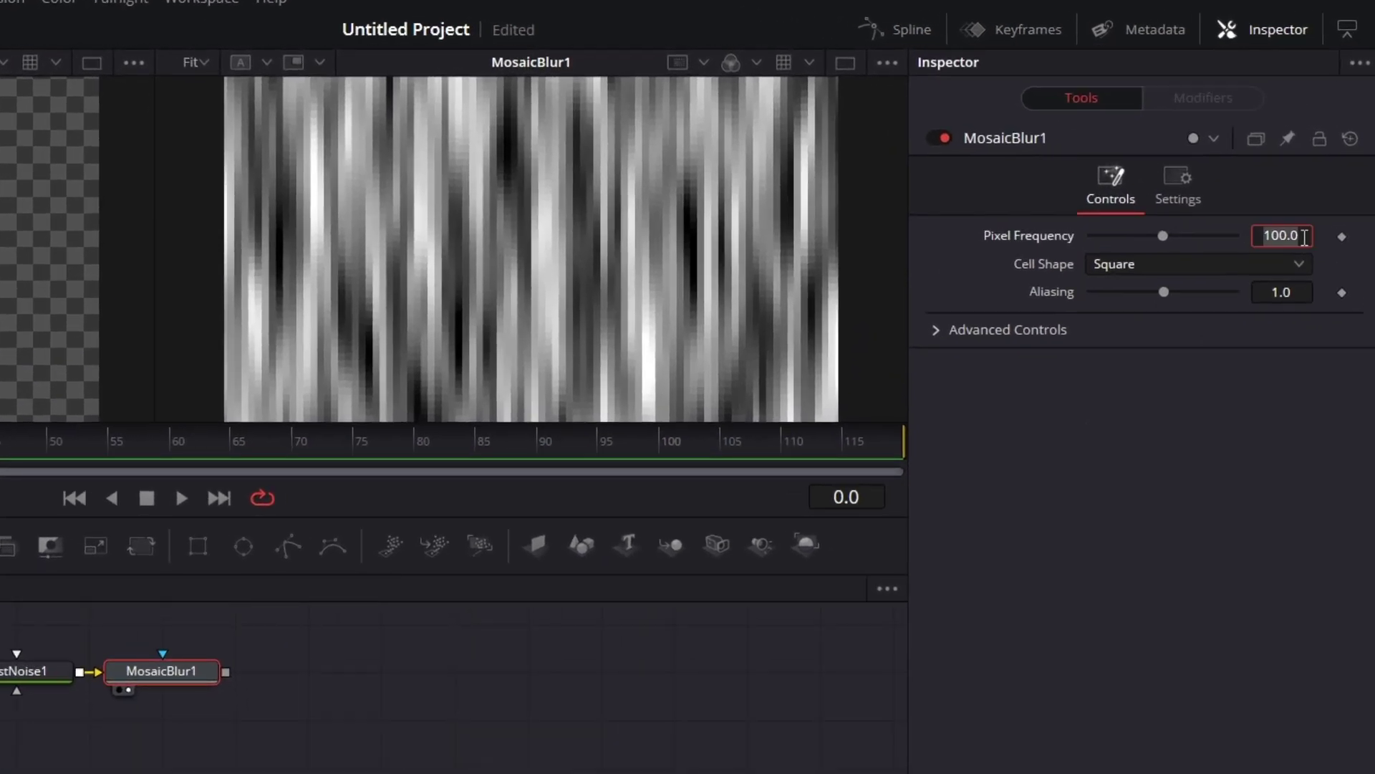
pyautogui.write('50')
pyautogui.press('Tab')
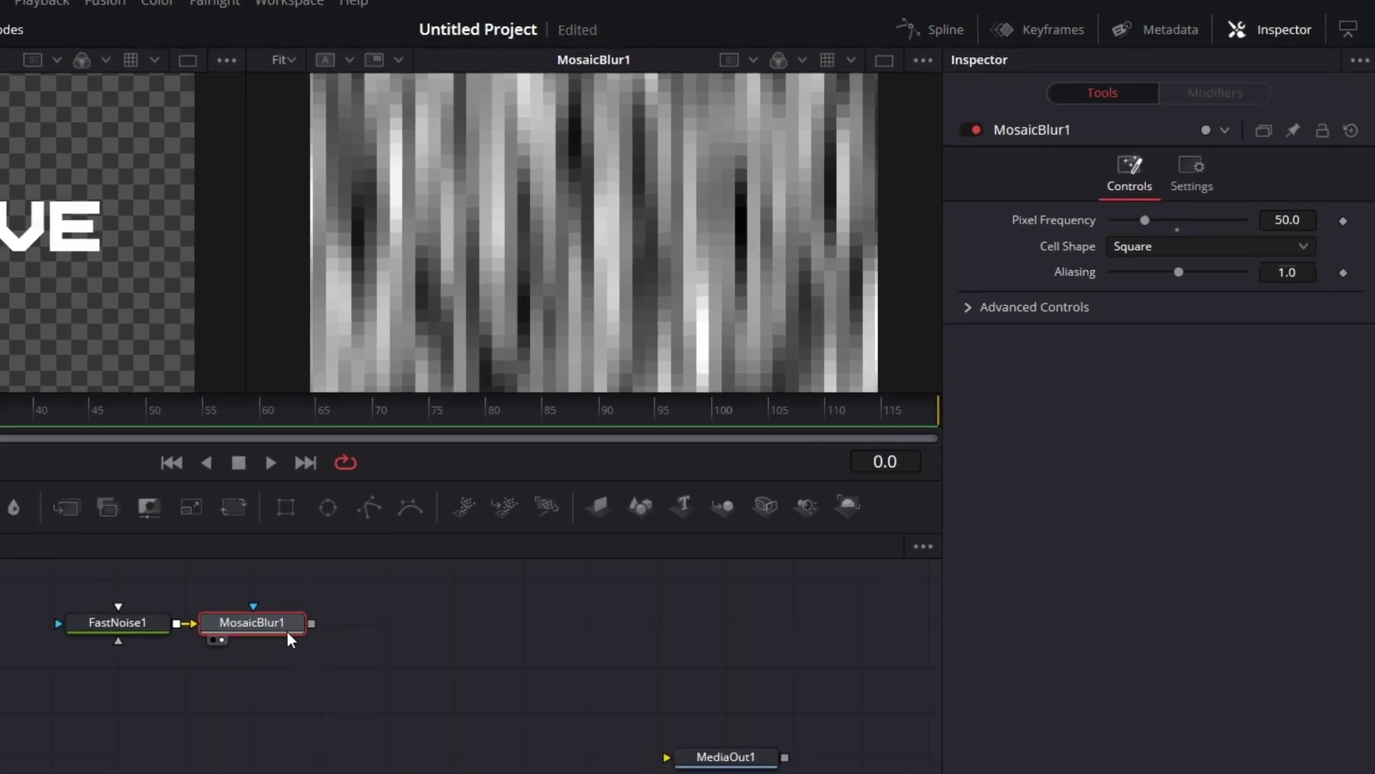
pyautogui.moveTo(287, 630); pyautogui.dragTo(156, 676)
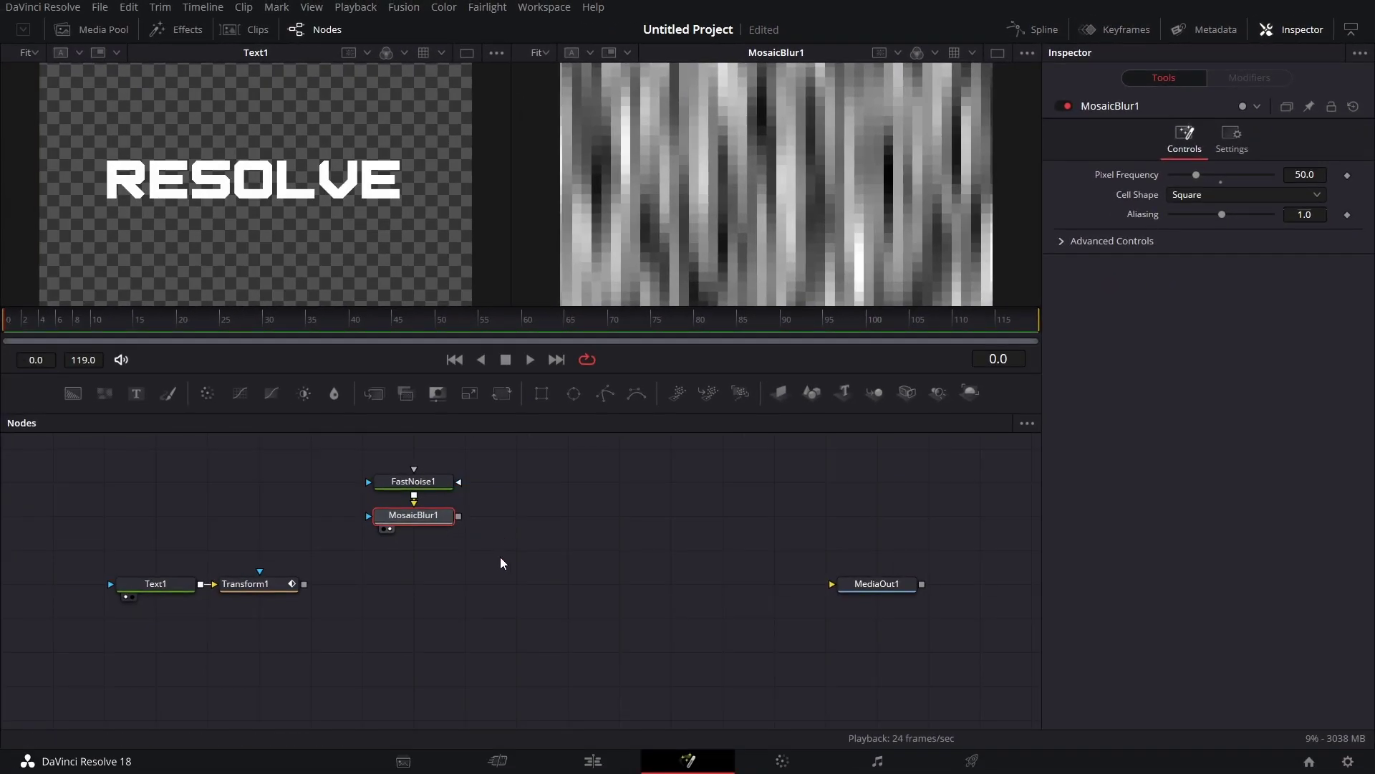
# Add a Displace node after MosaicBlur1
pyautogui.hotkey('shift', 'space')
pyautogui.write('DIS')
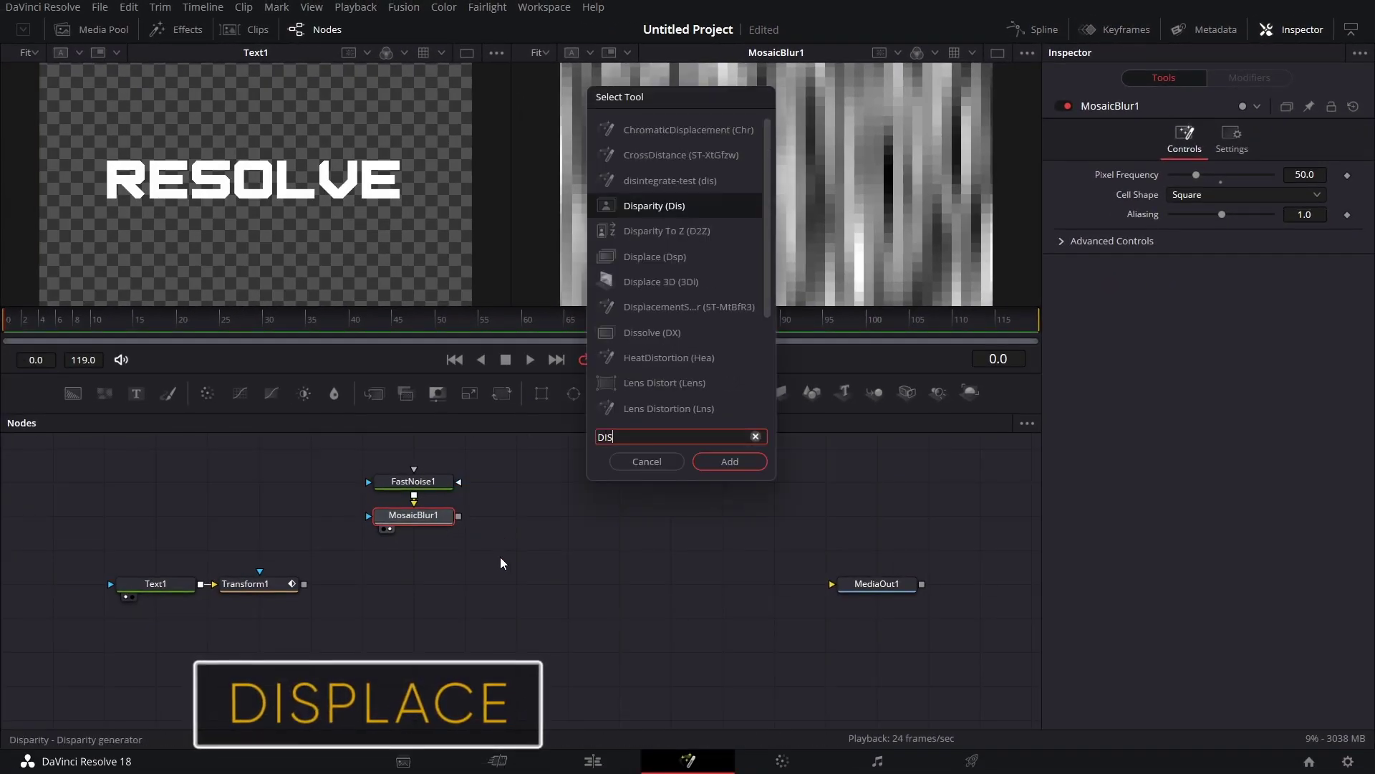
pyautogui.write('PLACE')
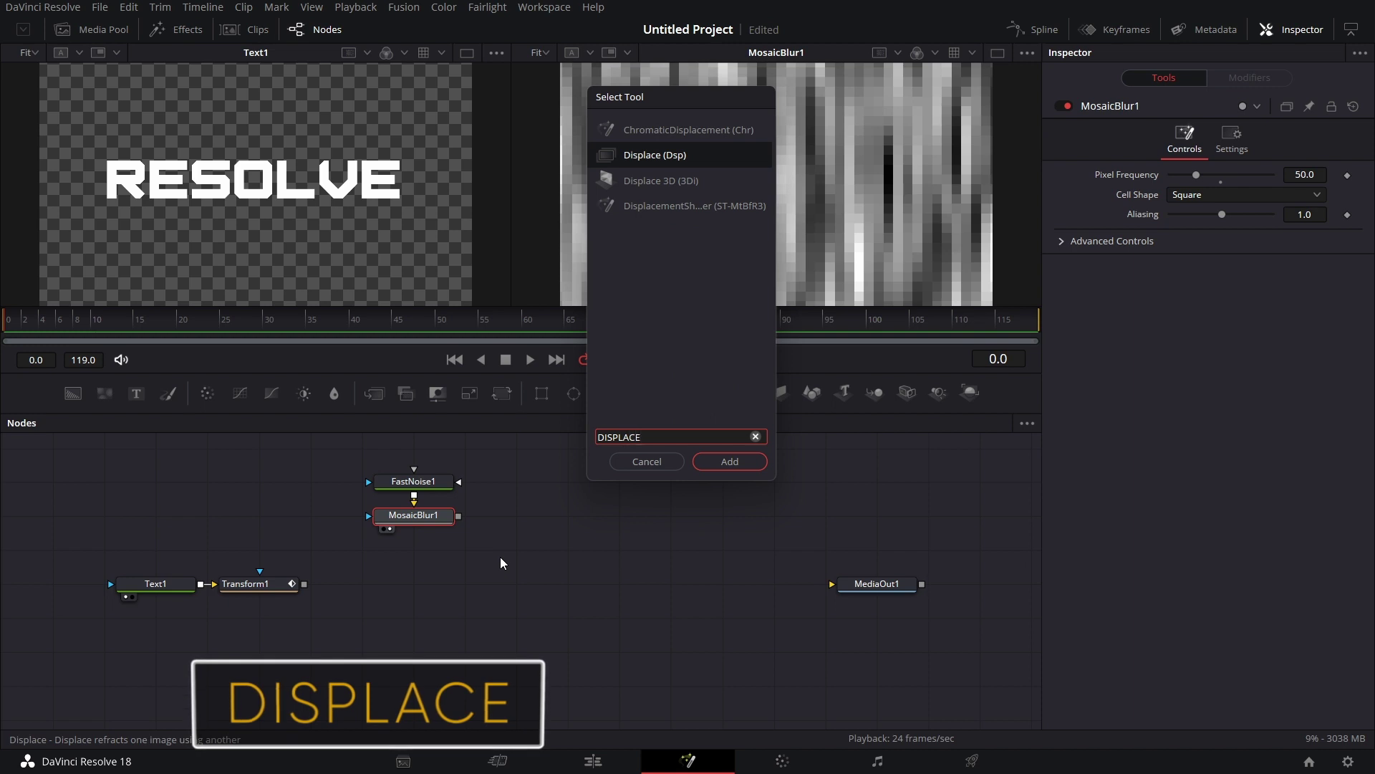
pyautogui.press('Return')
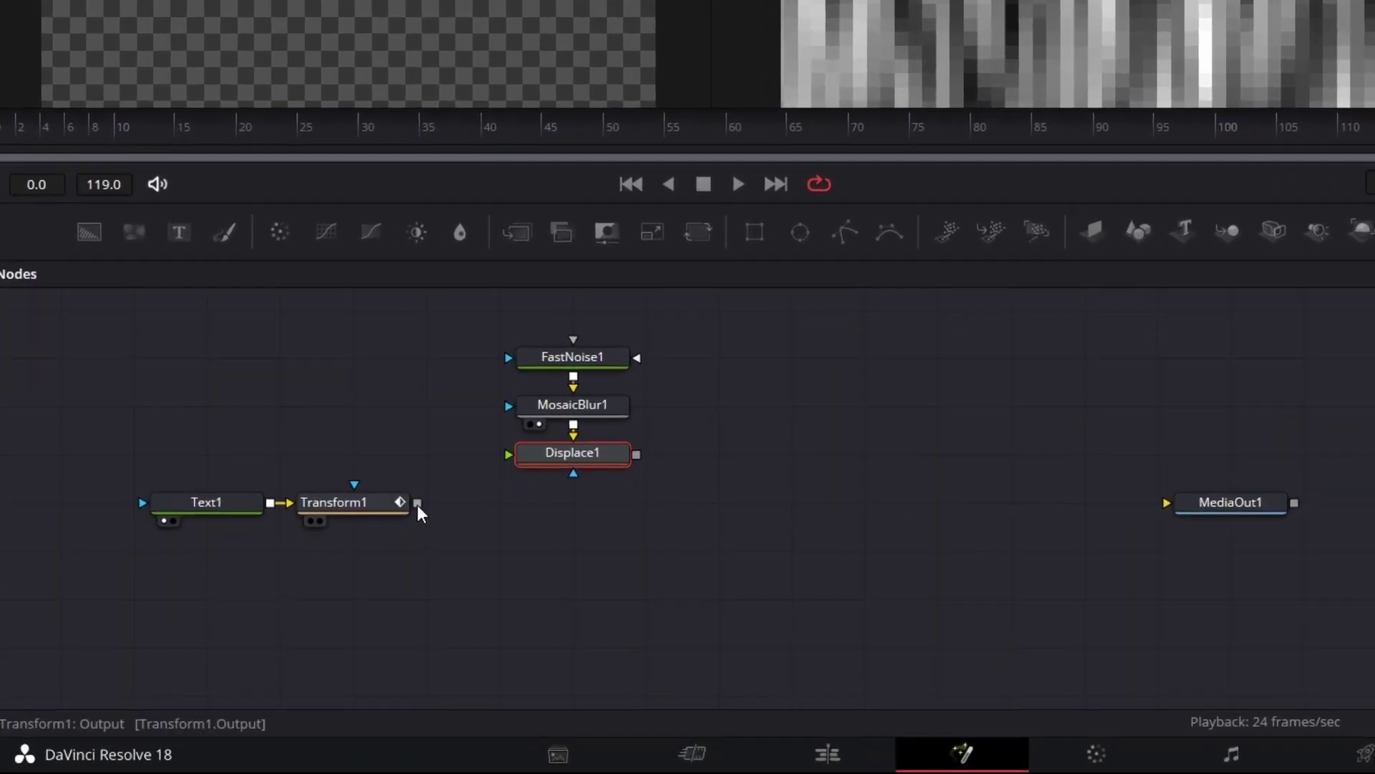
# Wire Transform1 into Displace1's background input and MosaicBlur1 into its foreground input, and stack both noise nodes directly above Displace1
pyautogui.moveTo(417, 505); pyautogui.dragTo(502, 494)
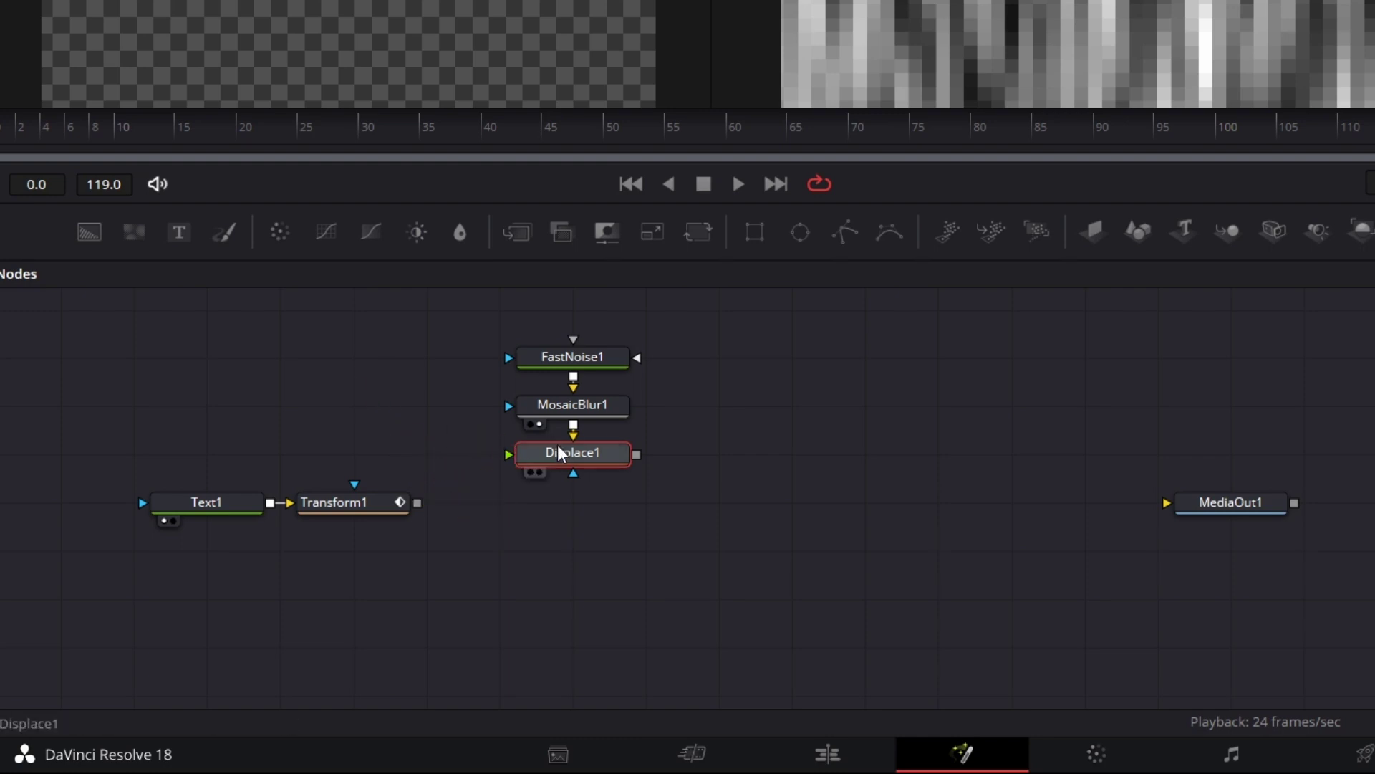
pyautogui.moveTo(558, 444); pyautogui.dragTo(566, 542)
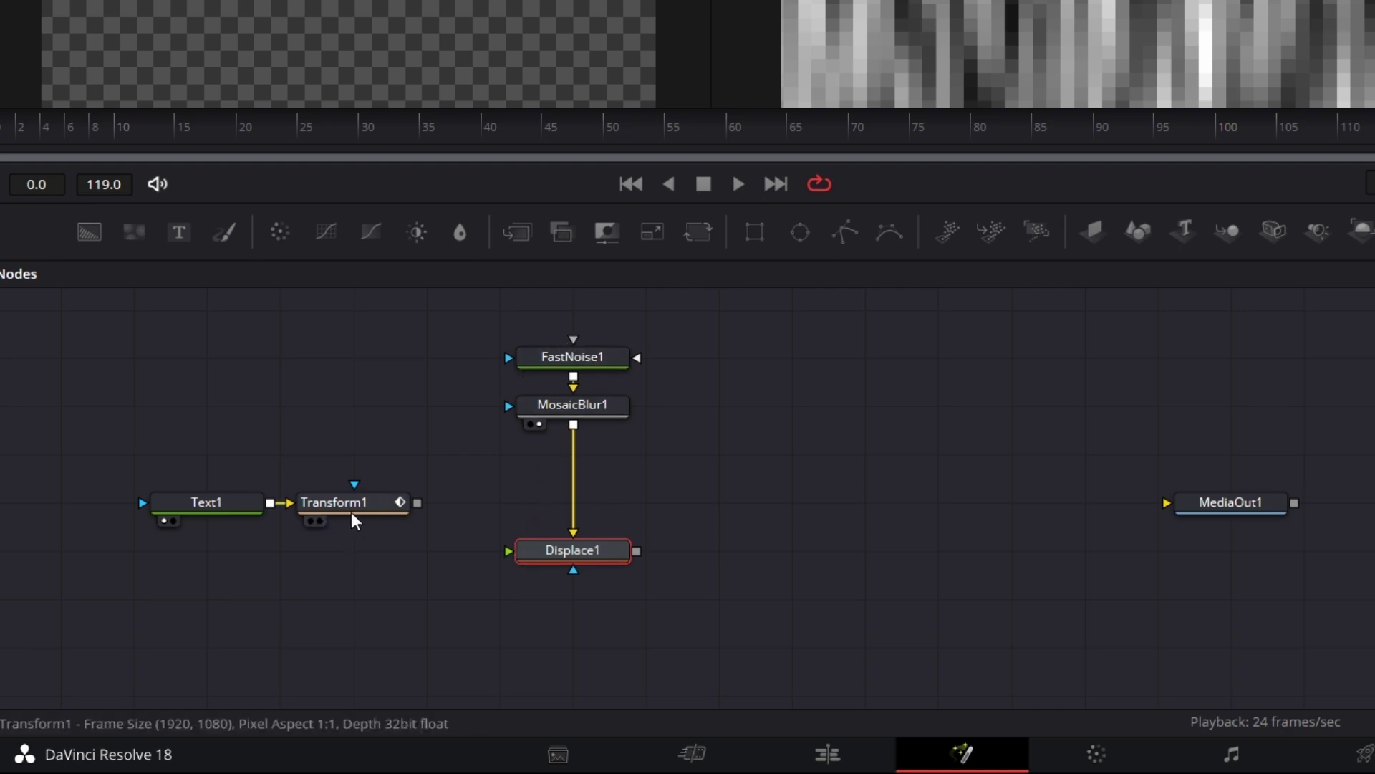
pyautogui.moveTo(573, 532); pyautogui.dragTo(572, 495)
pyautogui.moveTo(636, 406); pyautogui.dragTo(573, 536)
pyautogui.moveTo(418, 503); pyautogui.dragTo(511, 553)
pyautogui.moveTo(418, 502); pyautogui.dragTo(570, 522)
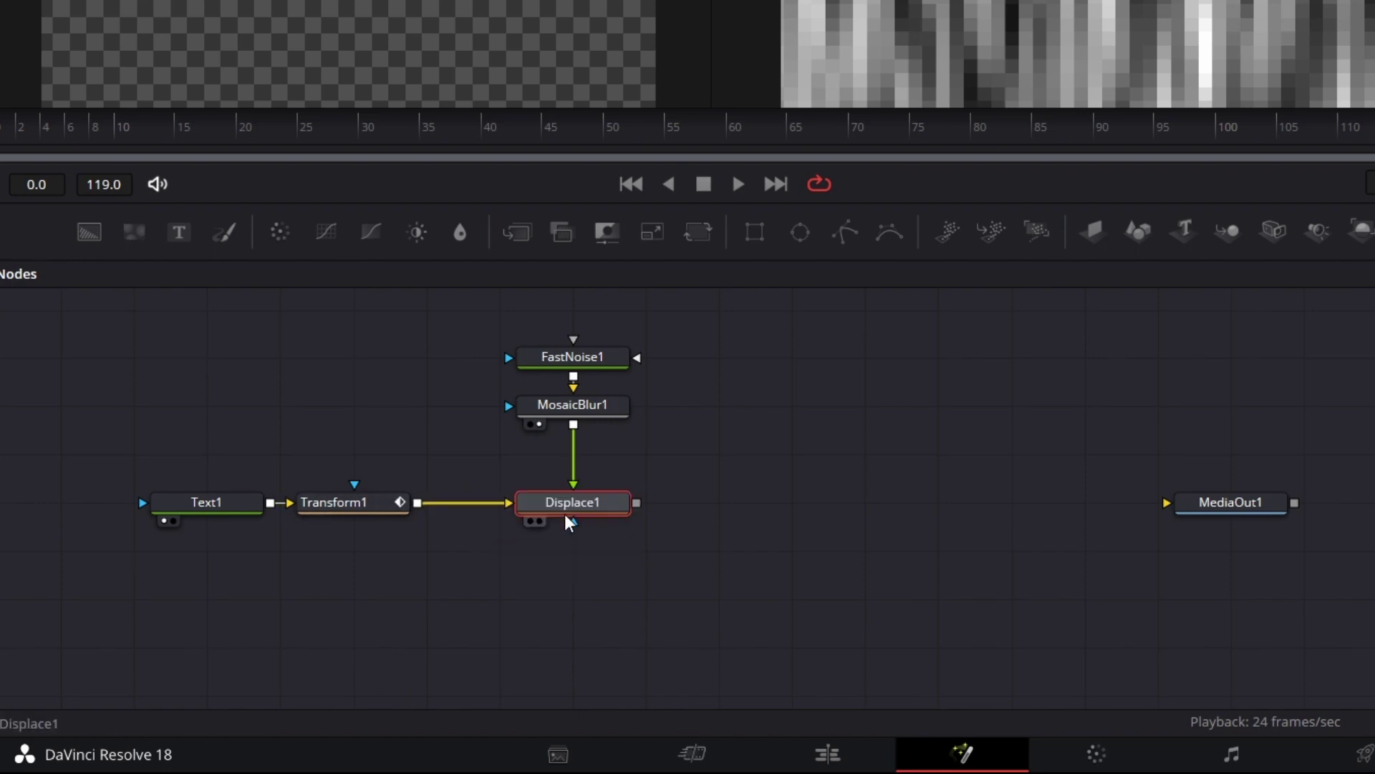
pyautogui.moveTo(685, 328); pyautogui.dragTo(516, 429)
pyautogui.moveTo(595, 407); pyautogui.dragTo(595, 455)
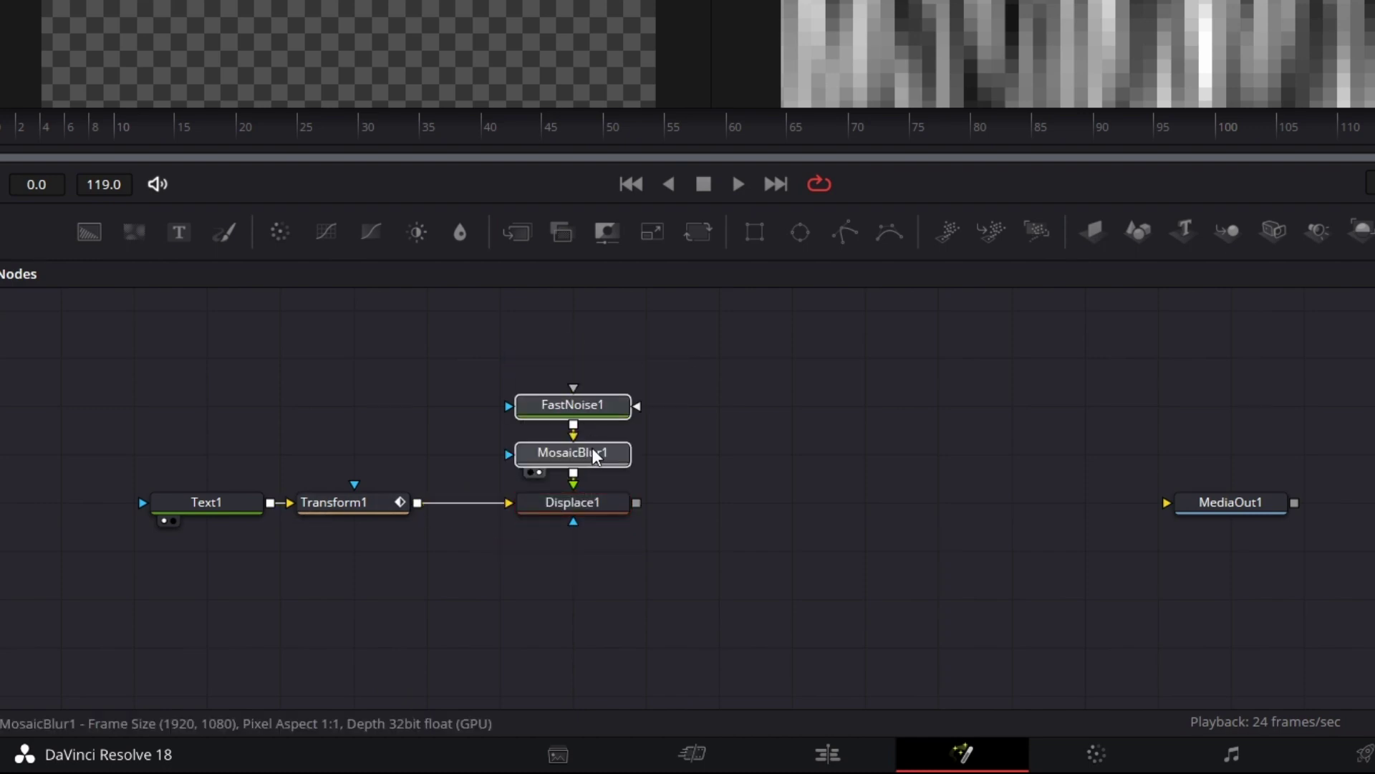
# Set Displace1's Type to XY and show the node in the second viewer
pyautogui.click(572, 502)
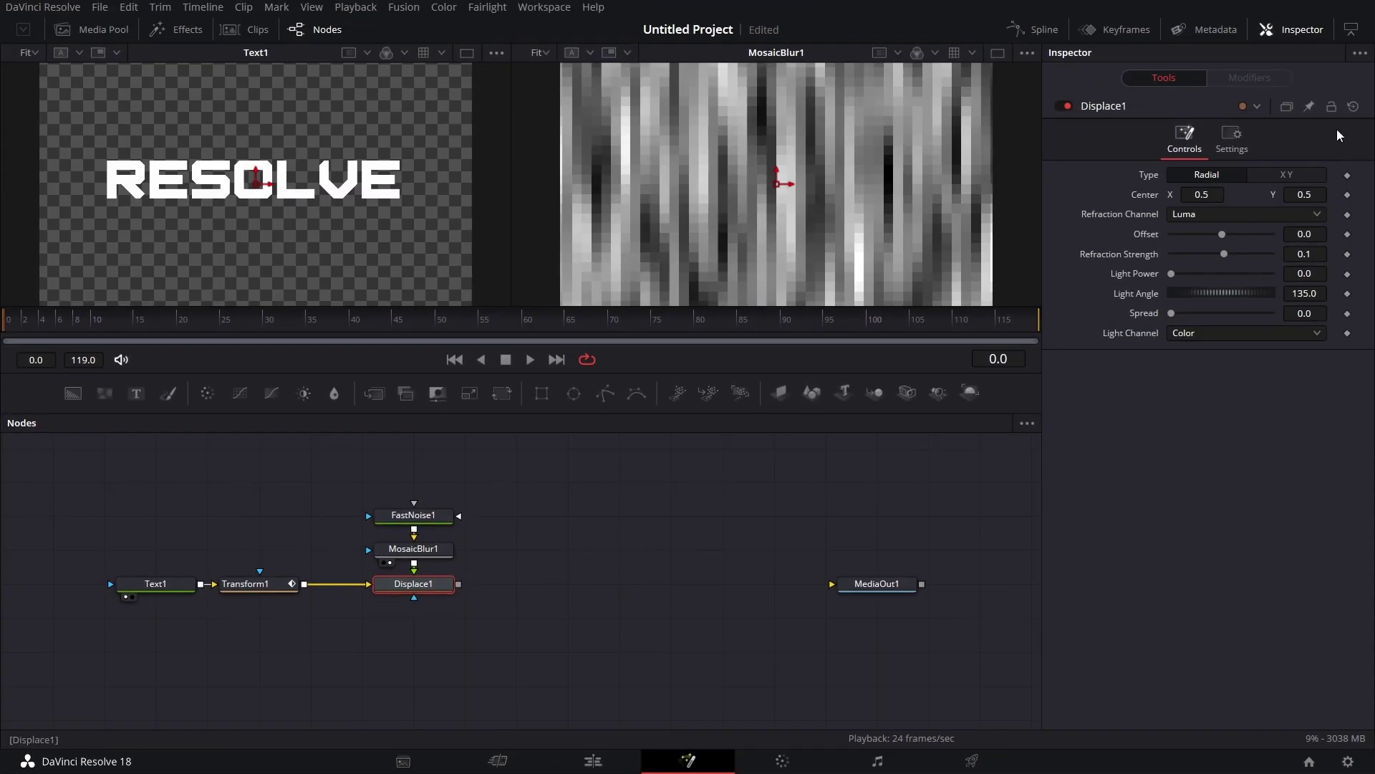
pyautogui.click(1296, 175)
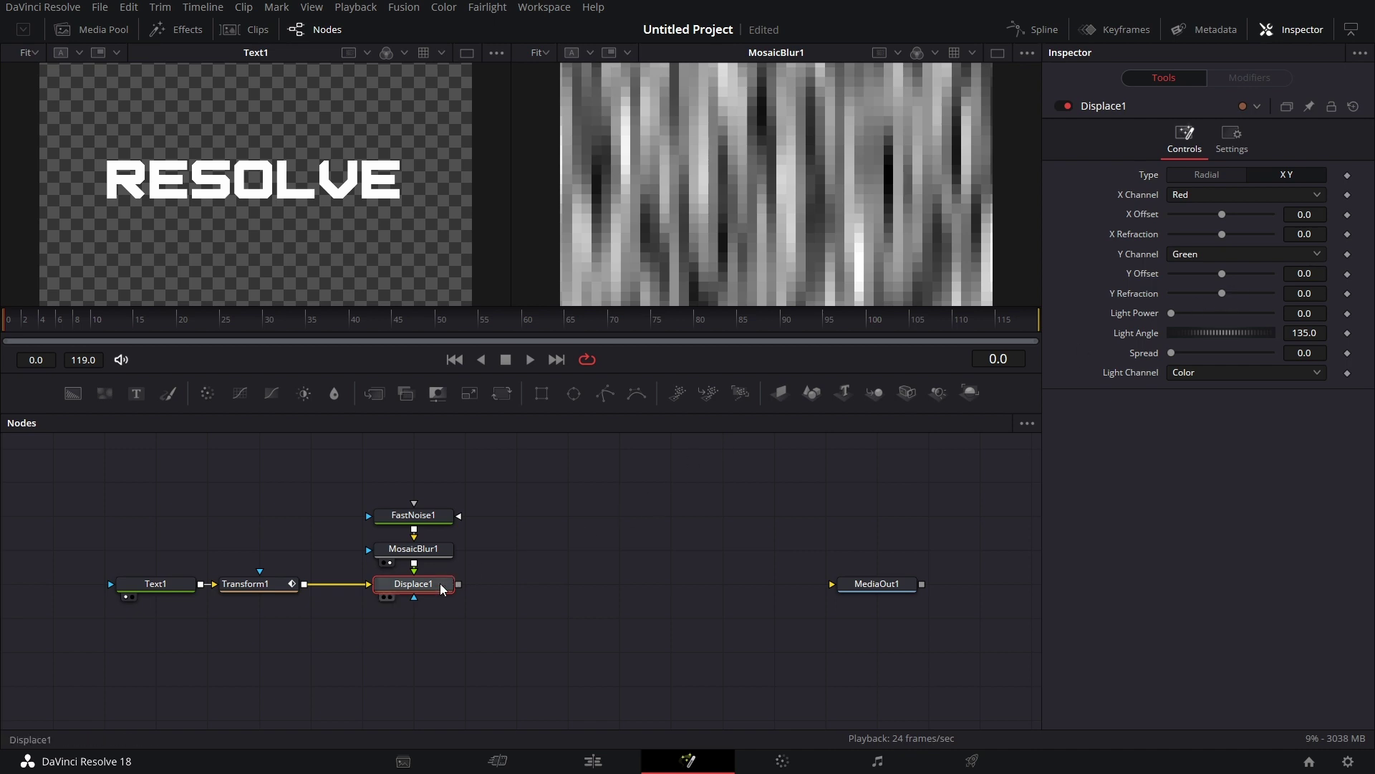
pyautogui.press('2')
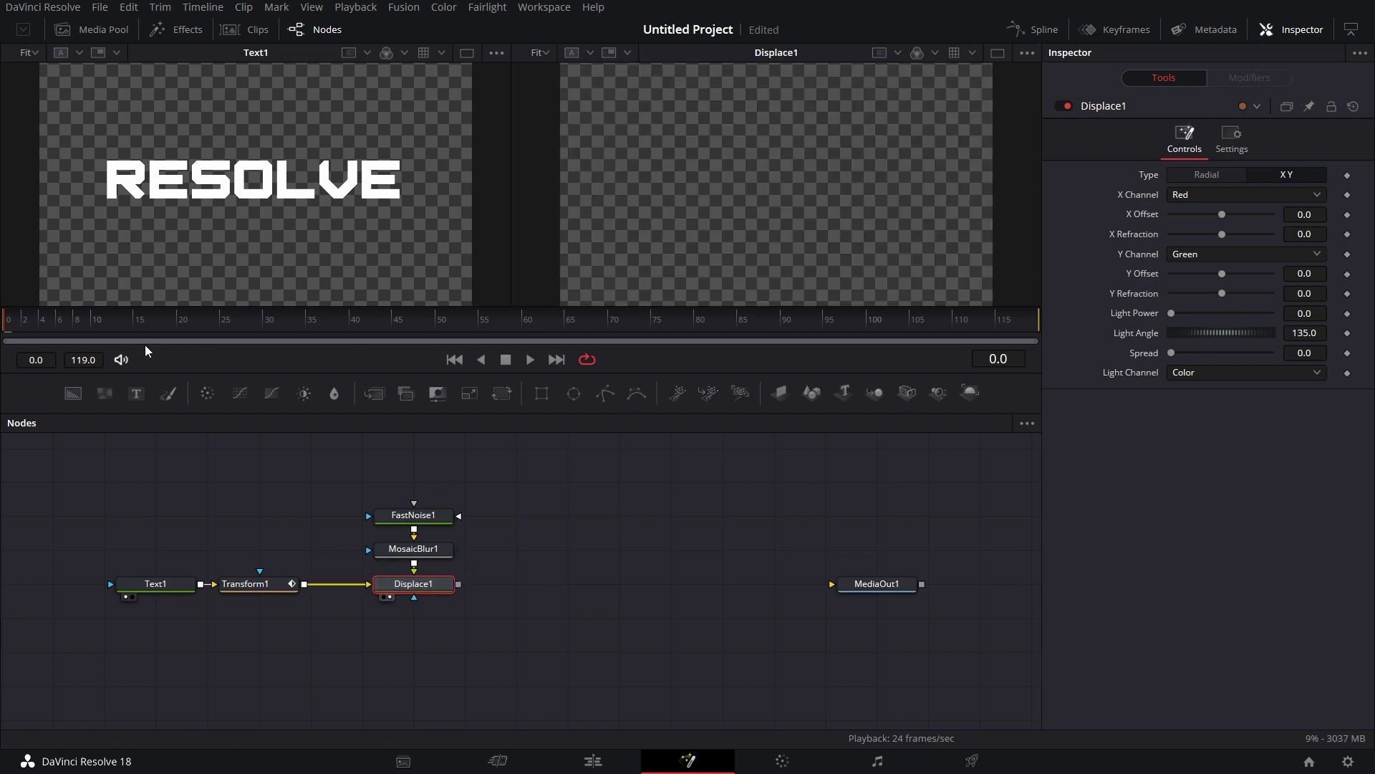
# Try out the displacement at frame 30 by raising Displace1's Y Refraction to 0.1
pyautogui.click(262, 326)
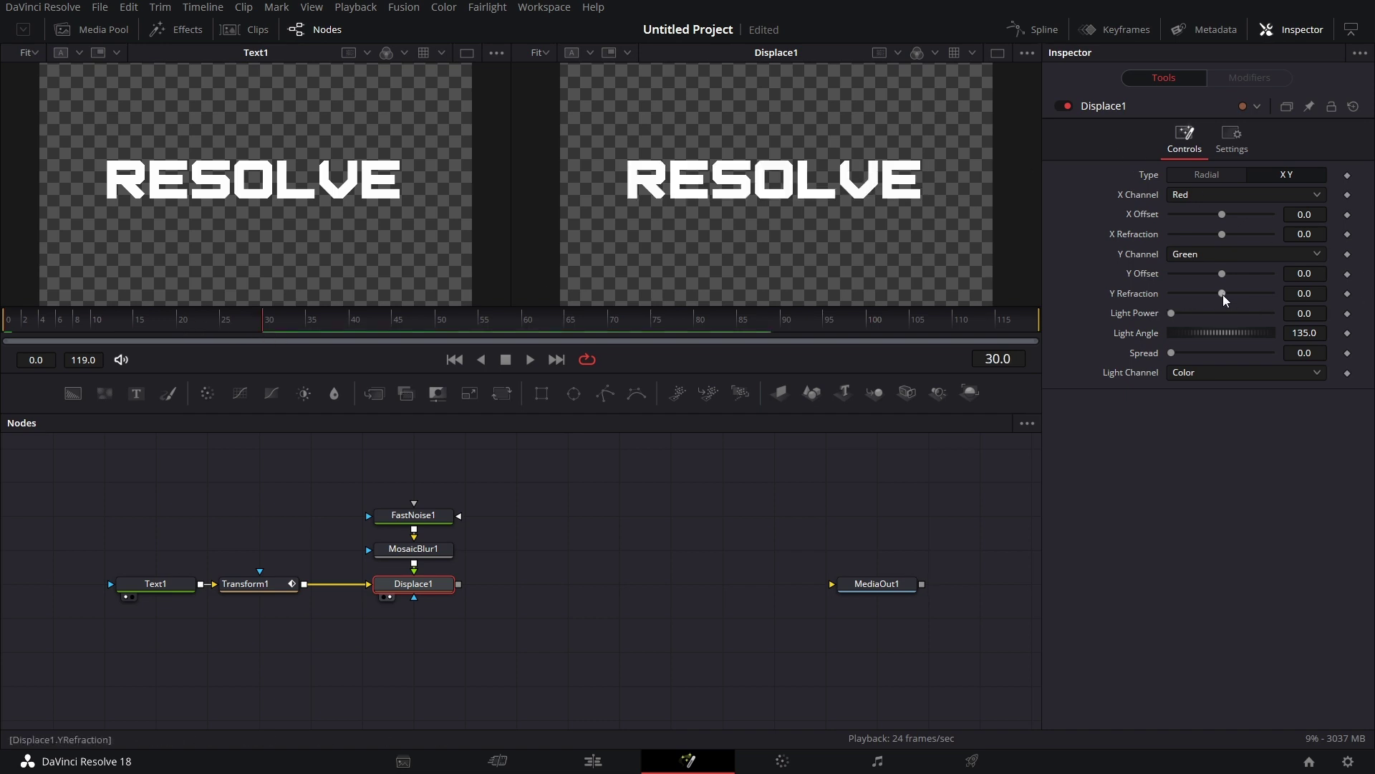
pyautogui.moveTo(1223, 294); pyautogui.dragTo(1282, 289)
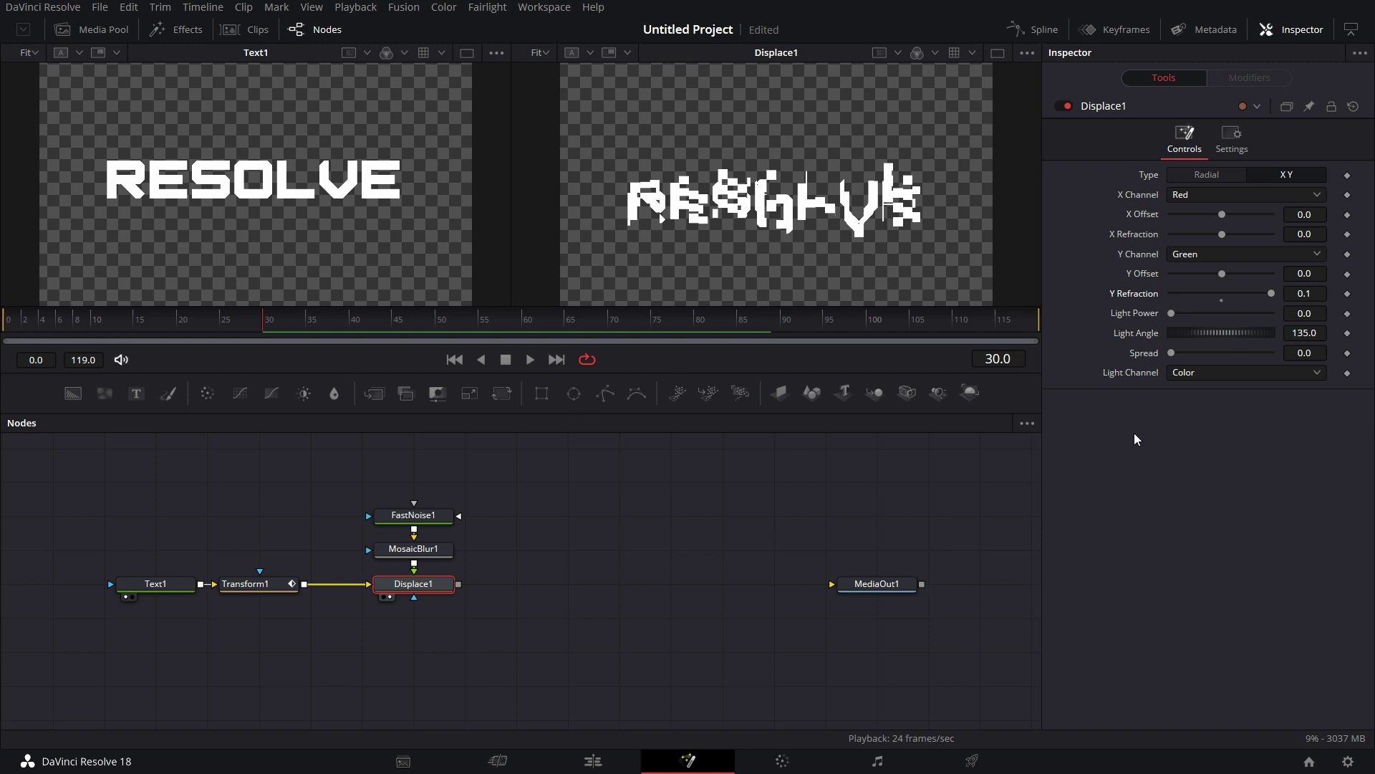
# At frame 0, set Displace1's Y Refraction to 2 and keyframe it
pyautogui.click(11, 328)
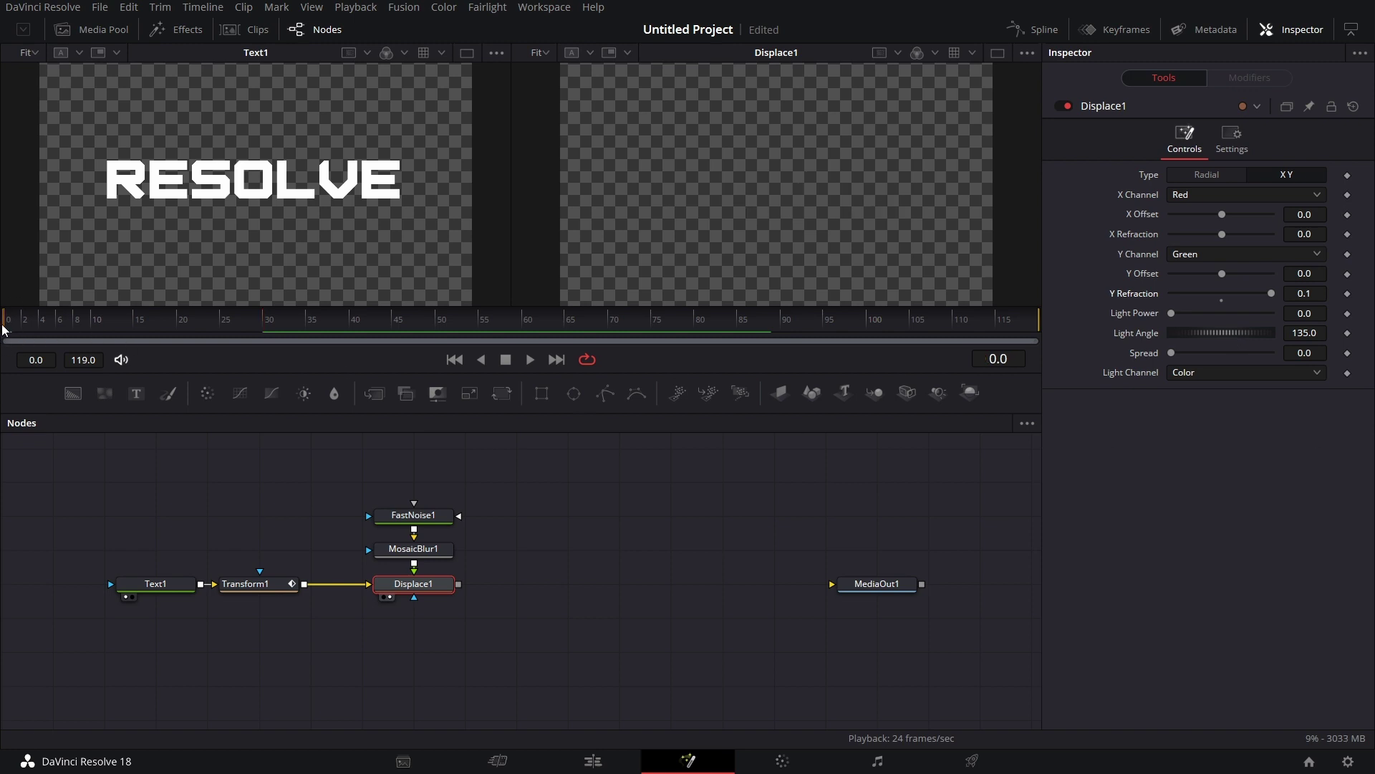
pyautogui.click(1316, 298)
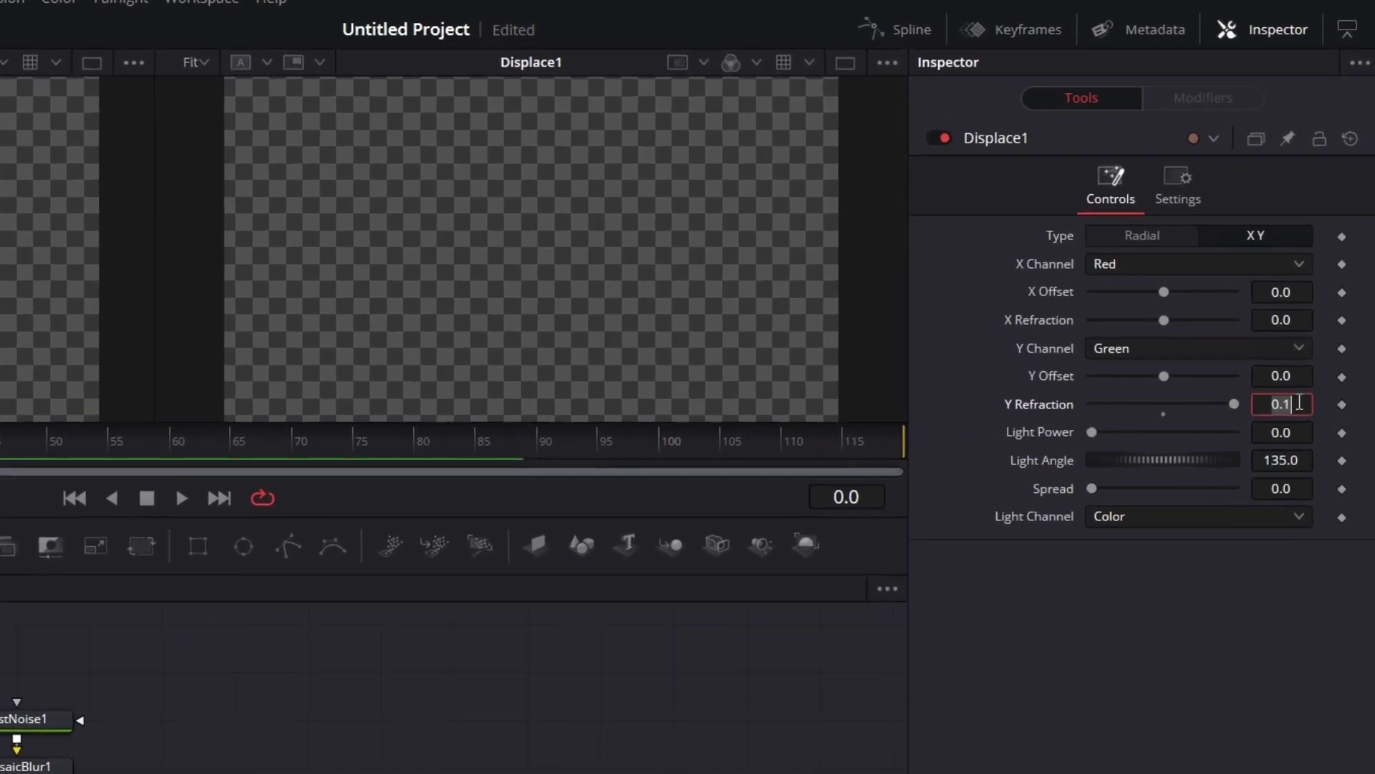
pyautogui.write('2')
pyautogui.press('Return')
pyautogui.click(1342, 404)
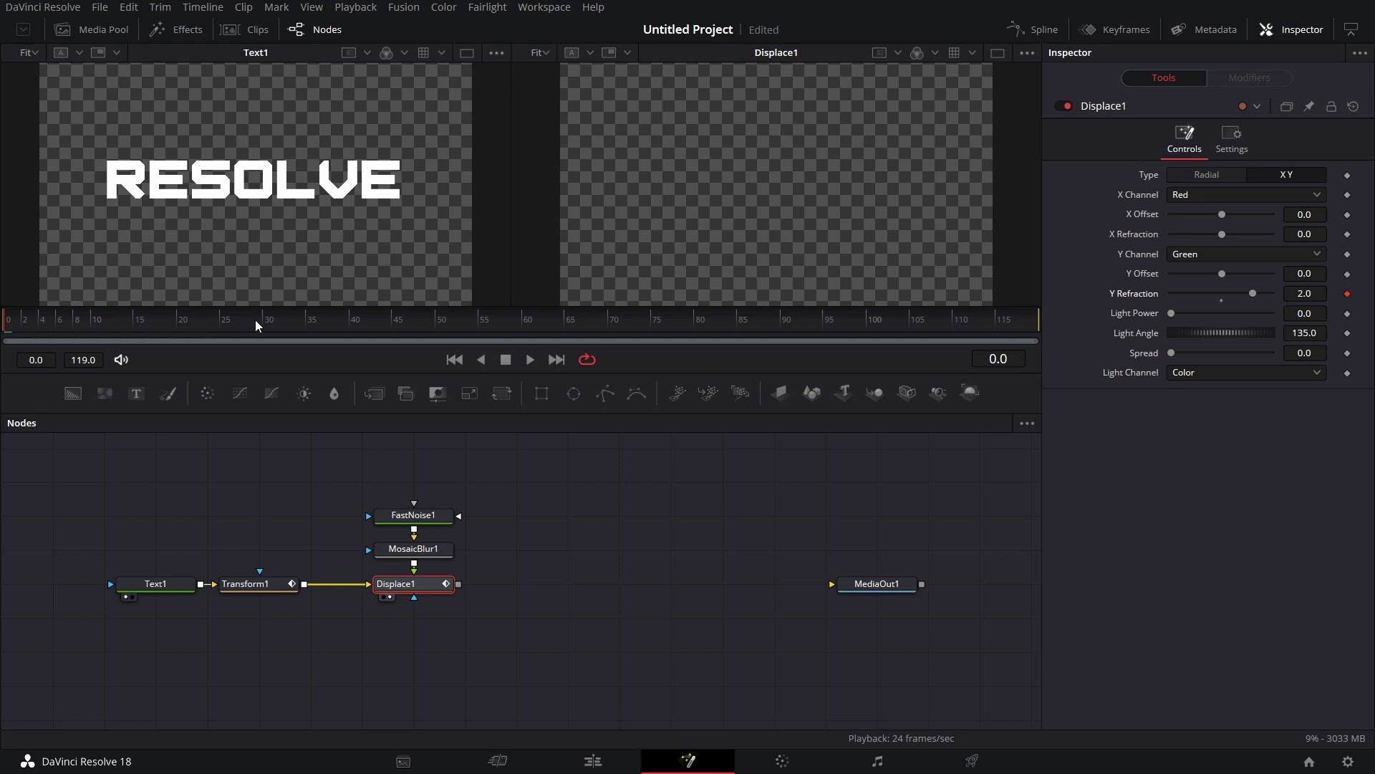
# At frame 30, set Displace1's Y Refraction to 0
pyautogui.click(265, 320)
pyautogui.click(1294, 342)
pyautogui.write('0')
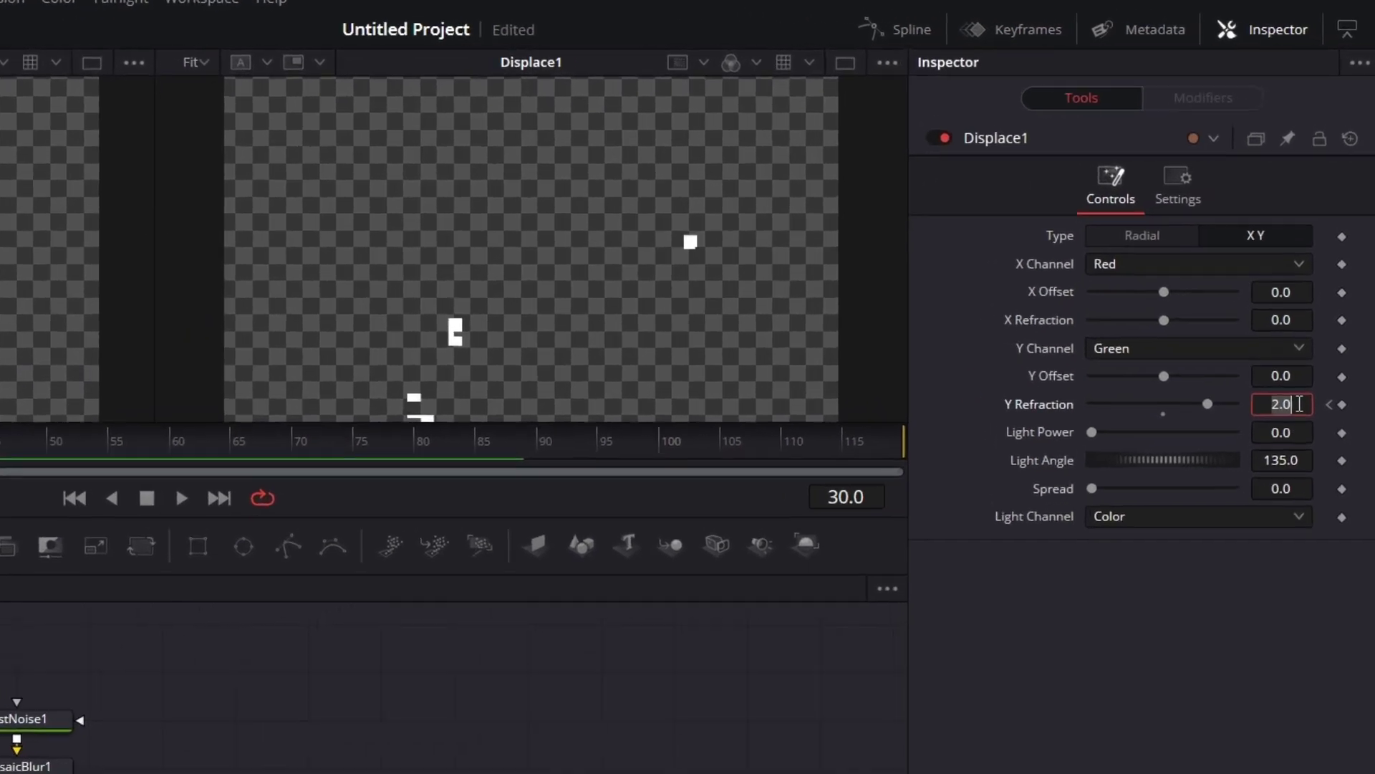
pyautogui.press('Tab')
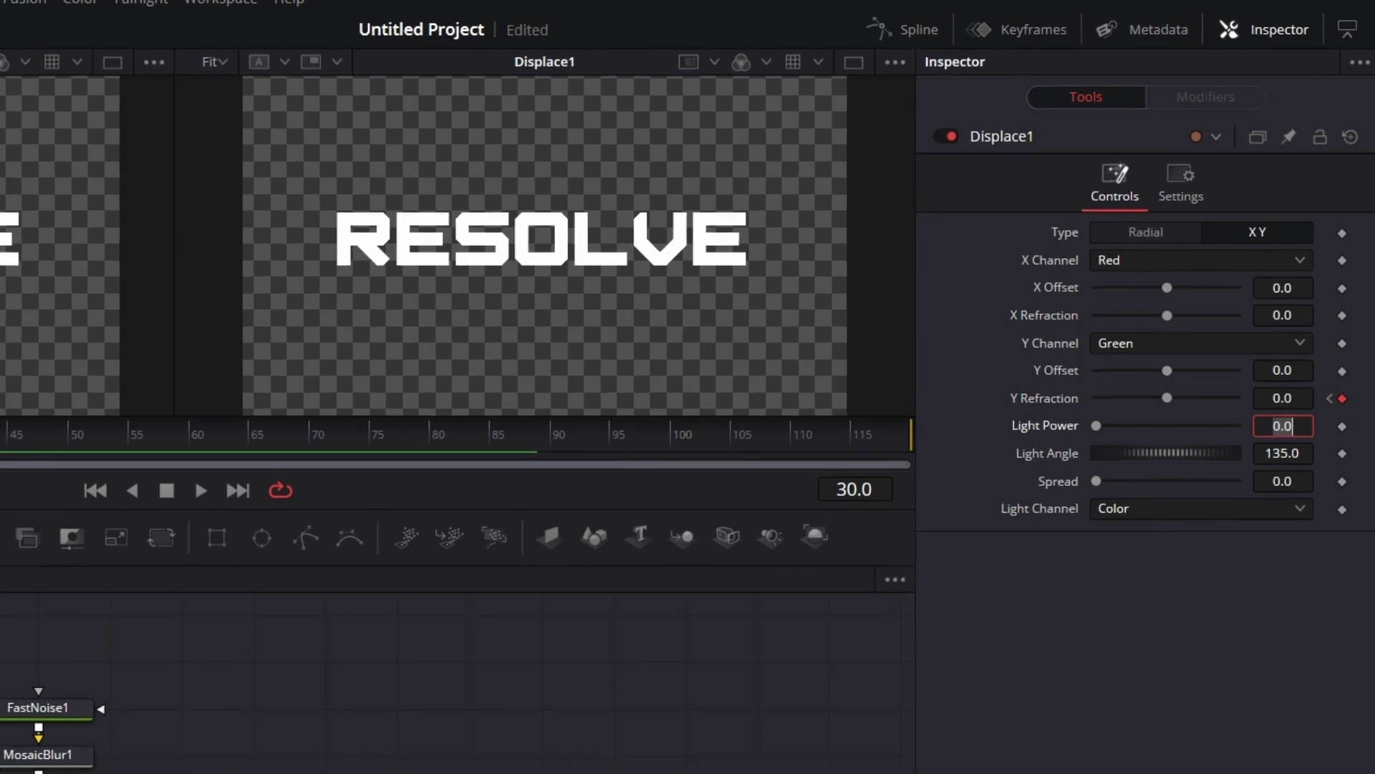
# Play back the displaced entrance of the title from frame 0 and stop once the text has settled
pyautogui.press('Home')
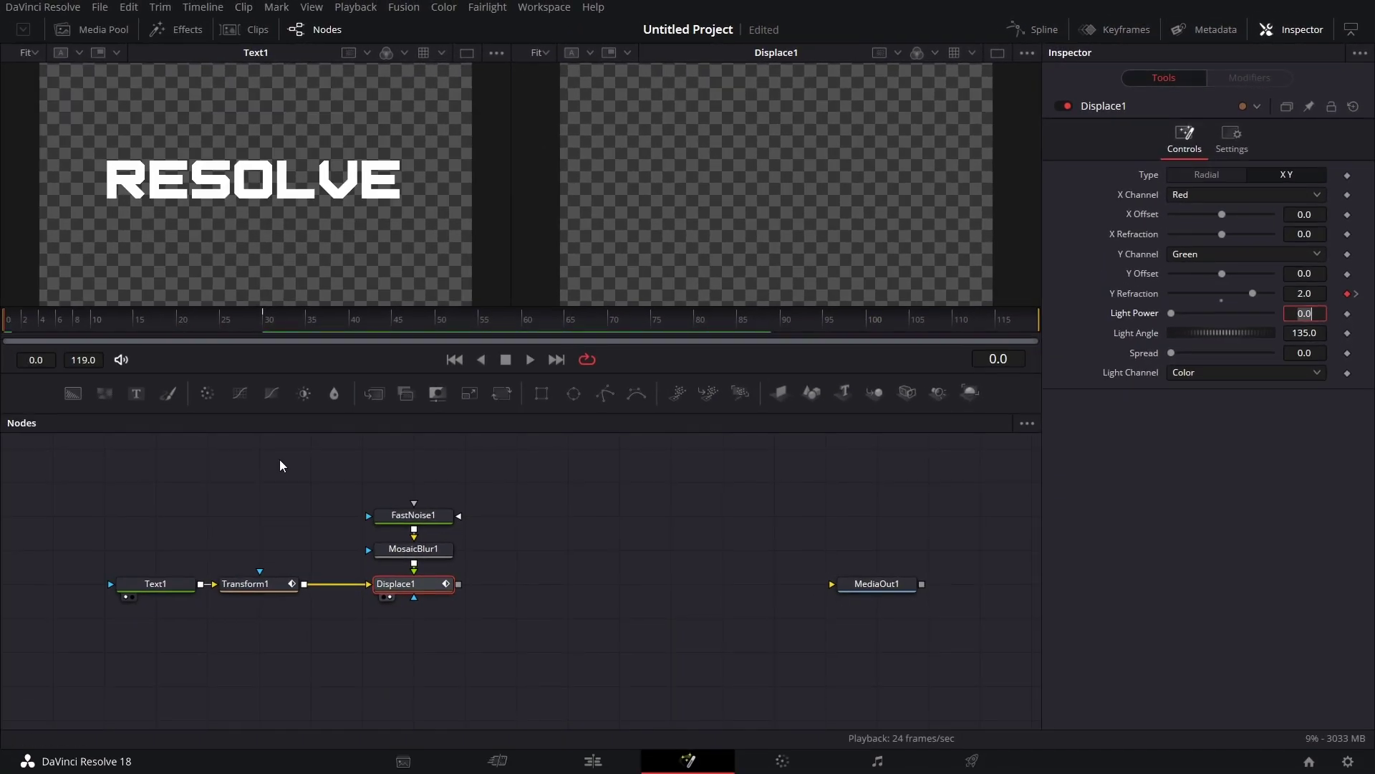
pyautogui.click(531, 360)
pyautogui.click(506, 361)
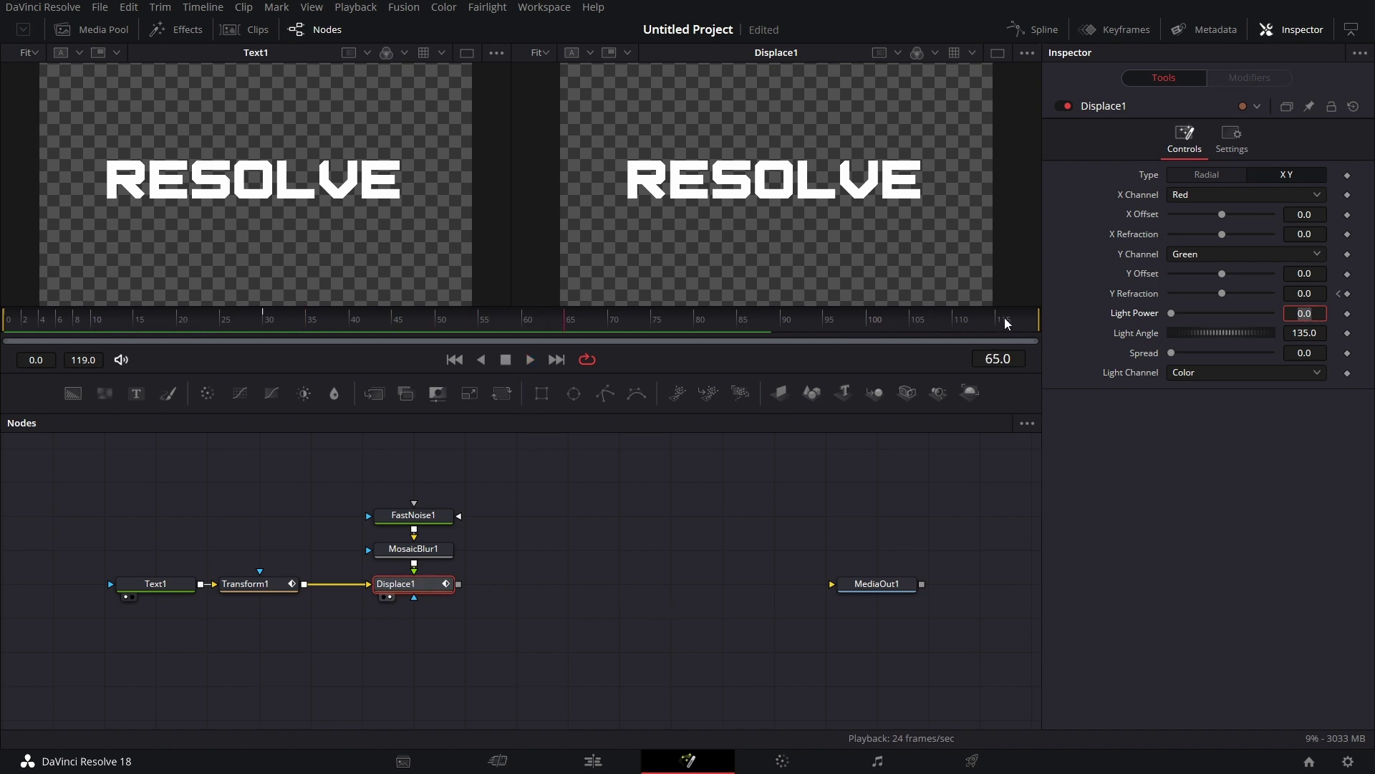
# Go to Transform1's exit keyframe at frame 89 and add a Y Refraction keyframe on Displace1 there
pyautogui.click(256, 586)
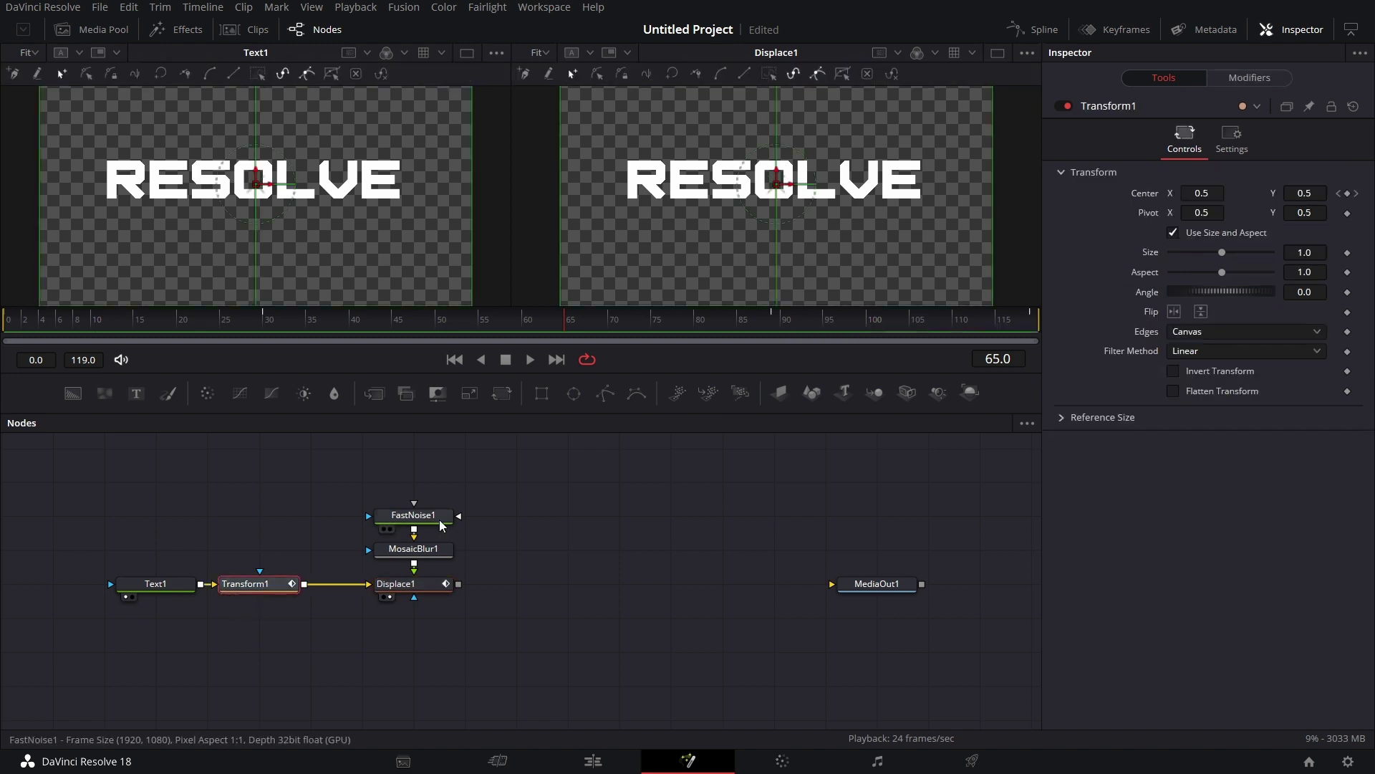
pyautogui.click(773, 321)
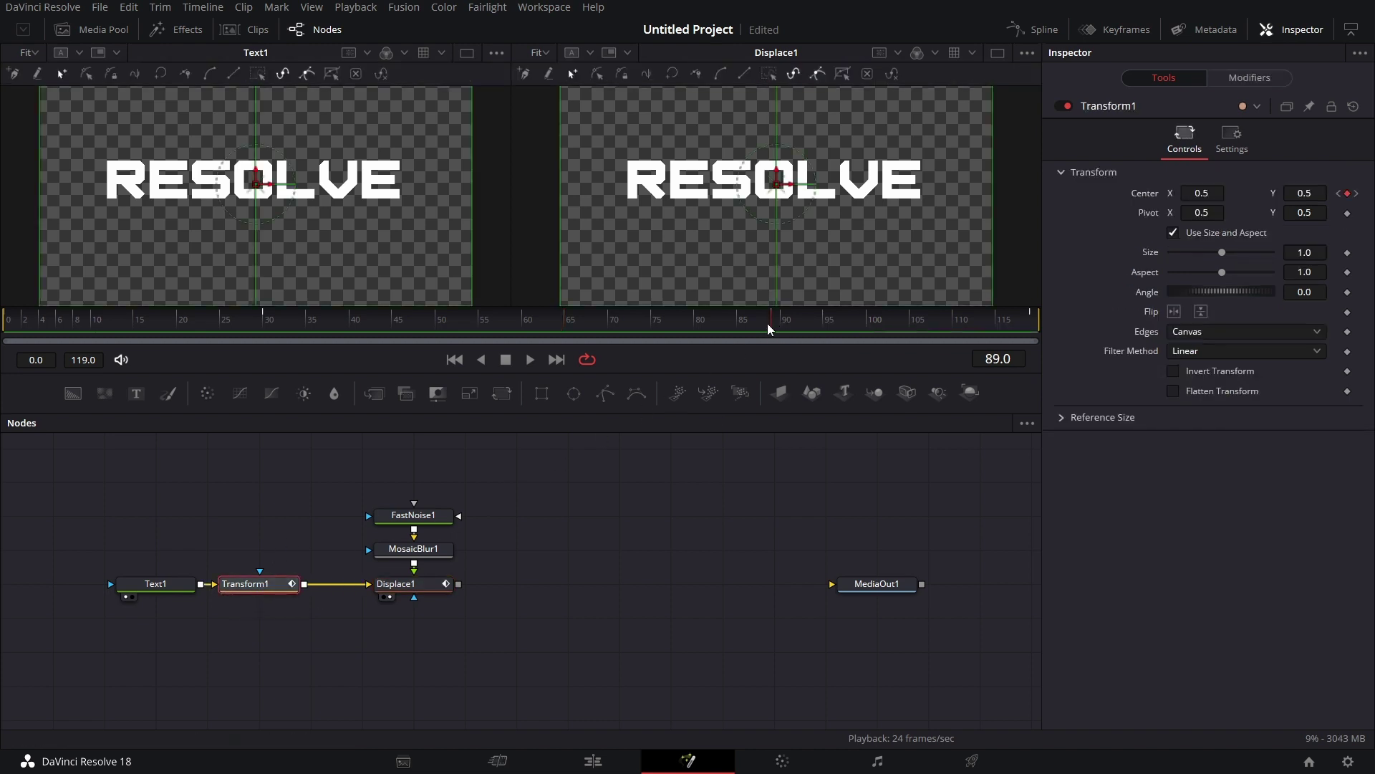
pyautogui.click(404, 586)
pyautogui.click(1349, 294)
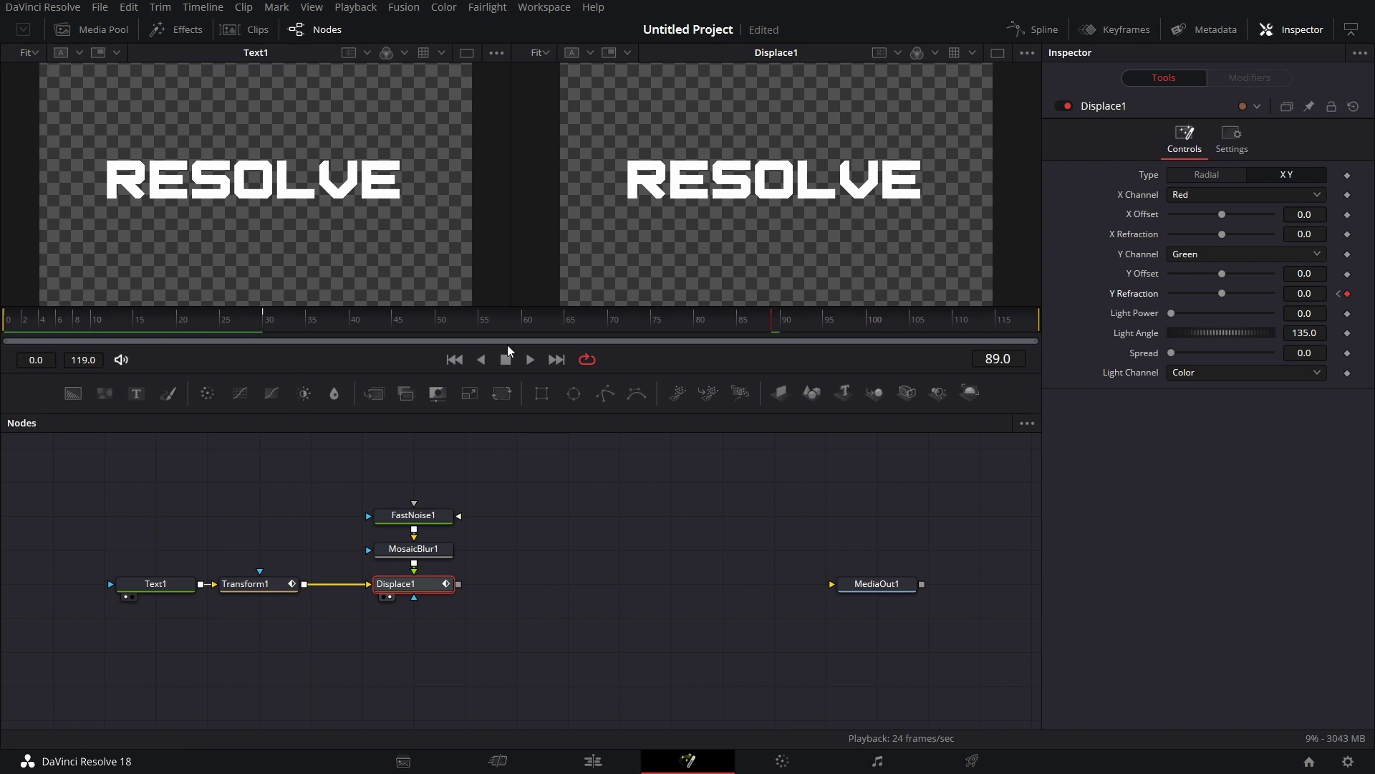
# At the last frame, 119, set Displace1's Y Refraction to -2
pyautogui.click(557, 359)
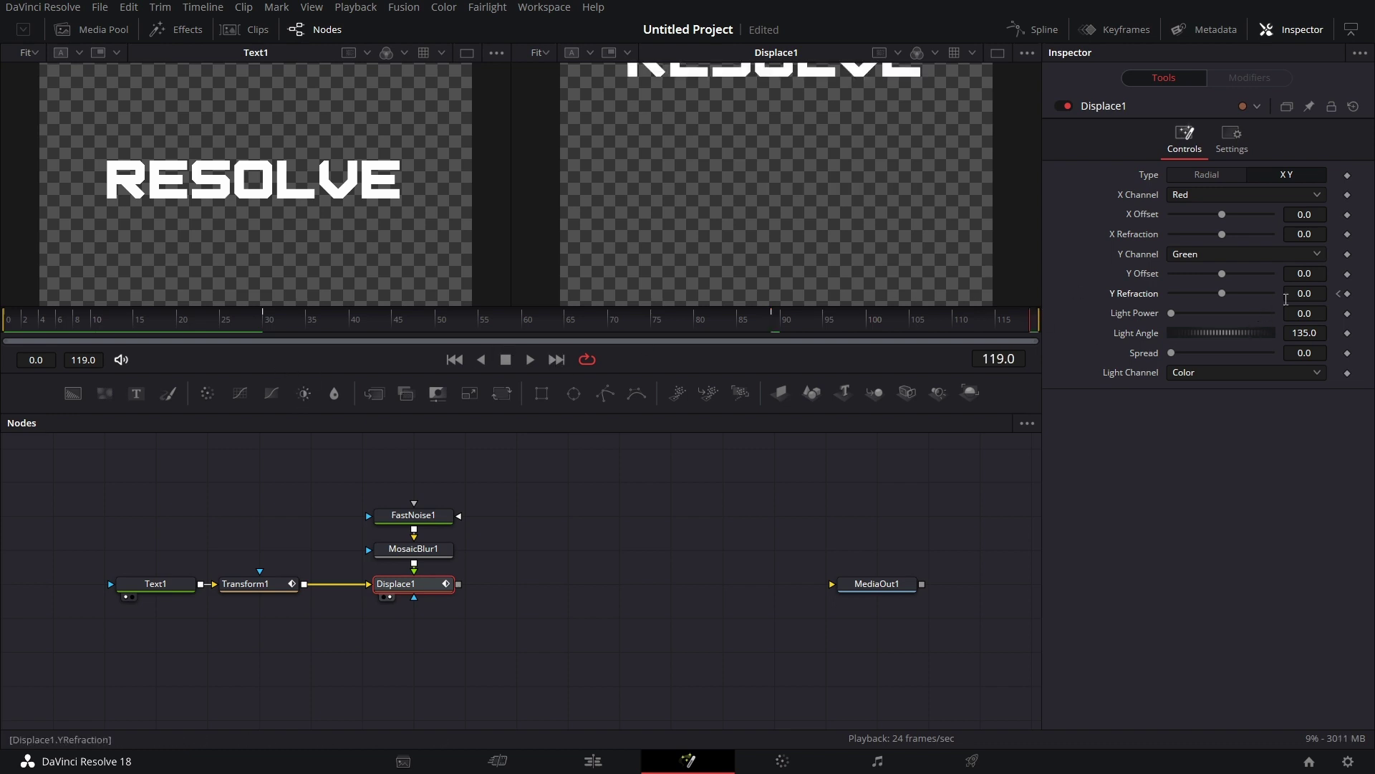
pyautogui.click(1318, 295)
pyautogui.write('-2')
pyautogui.press('Tab')
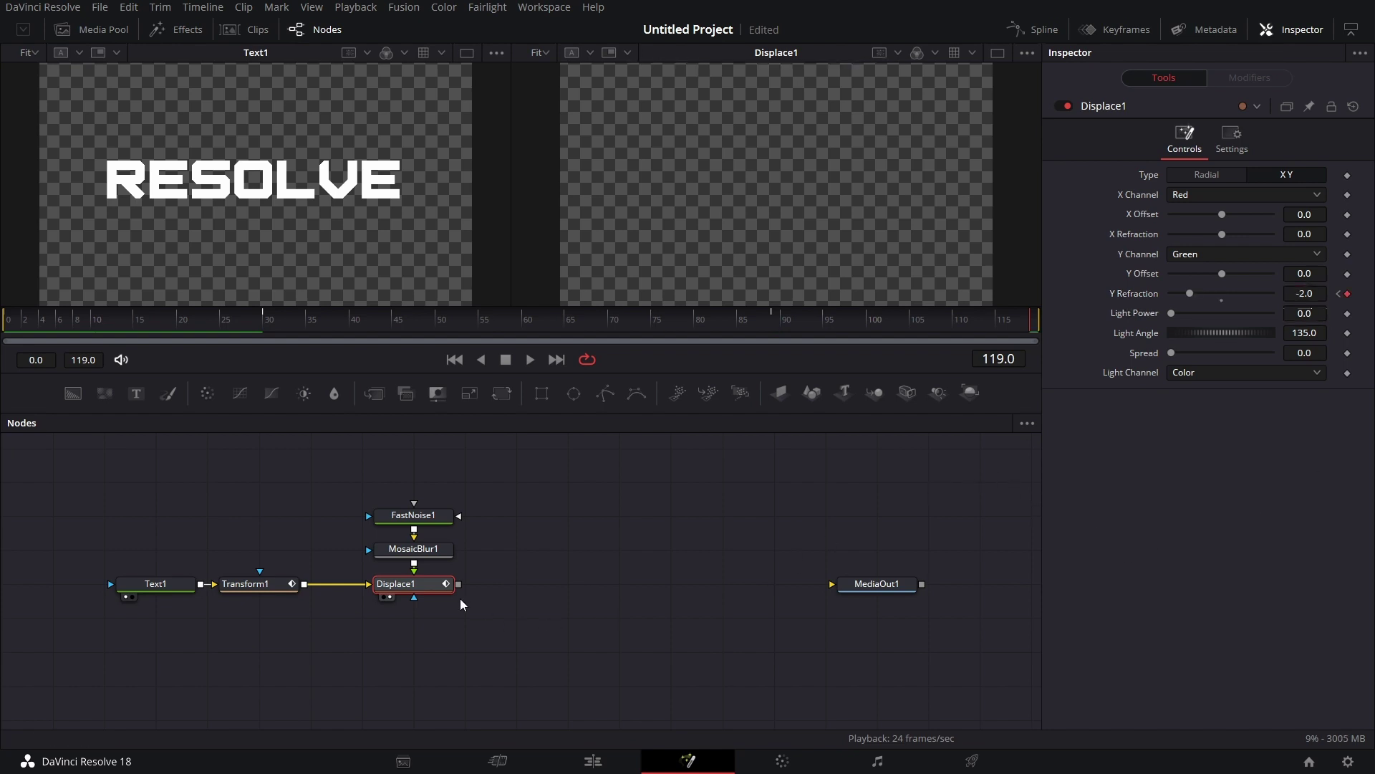
# Open the Spline editor, fit Displace1's Y Refraction curve in view, and smooth its first two keyframes
pyautogui.click(1032, 29)
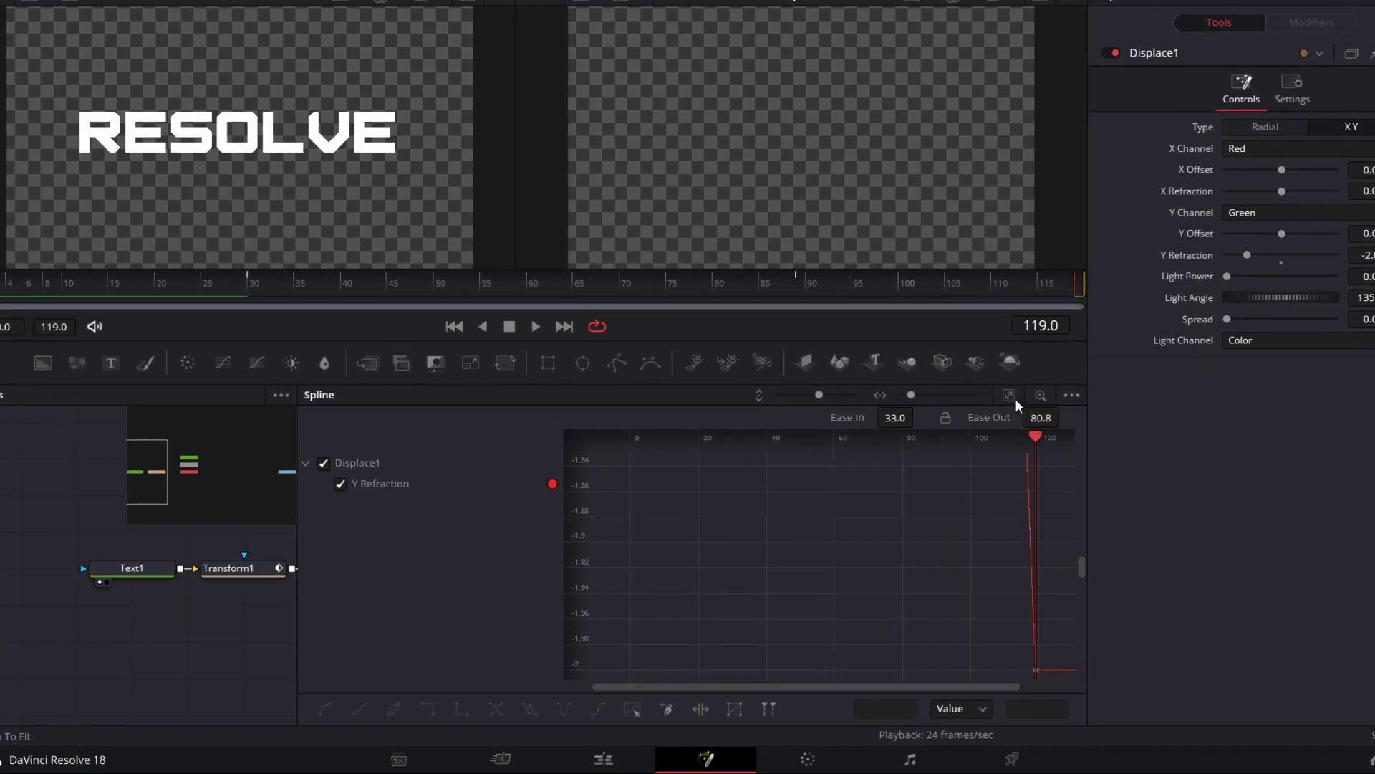
pyautogui.click(969, 423)
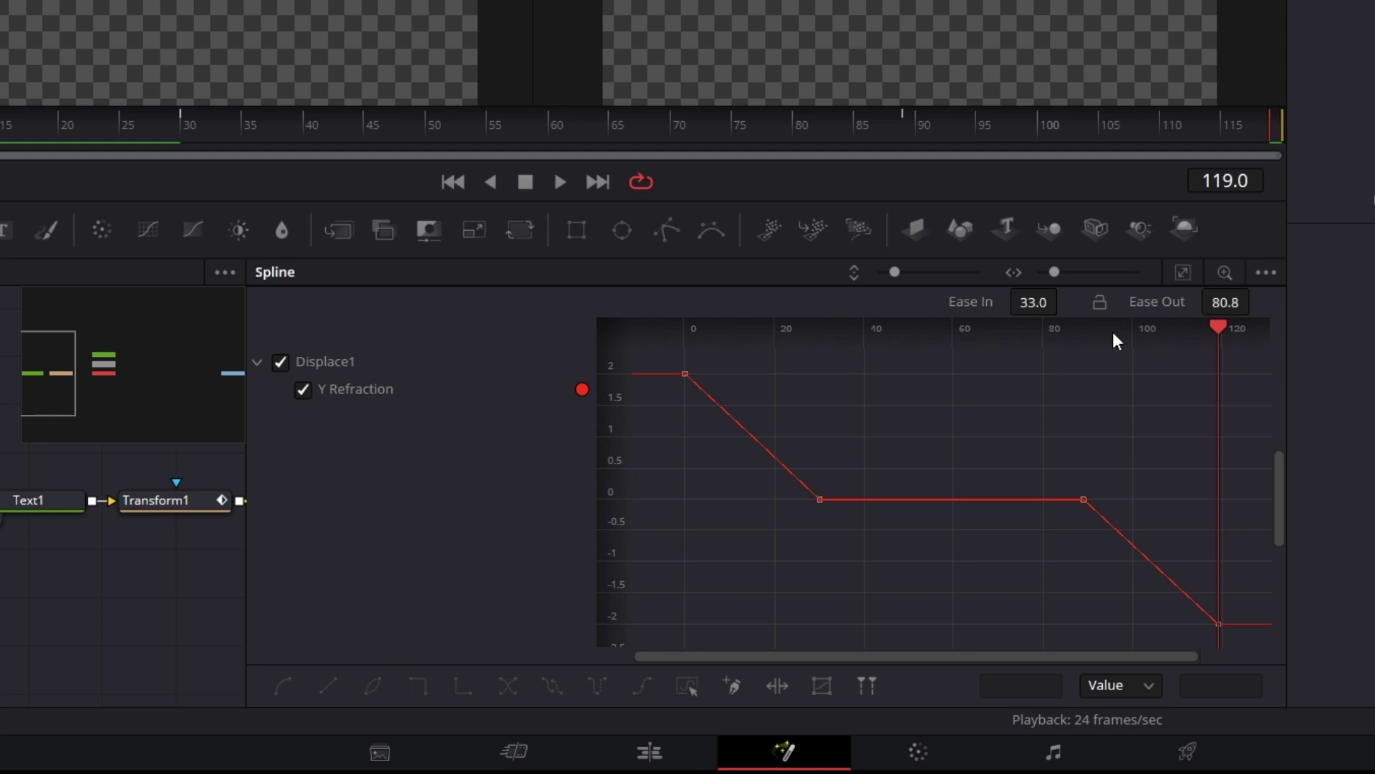
pyautogui.moveTo(662, 356); pyautogui.dragTo(860, 539)
pyautogui.click(283, 685)
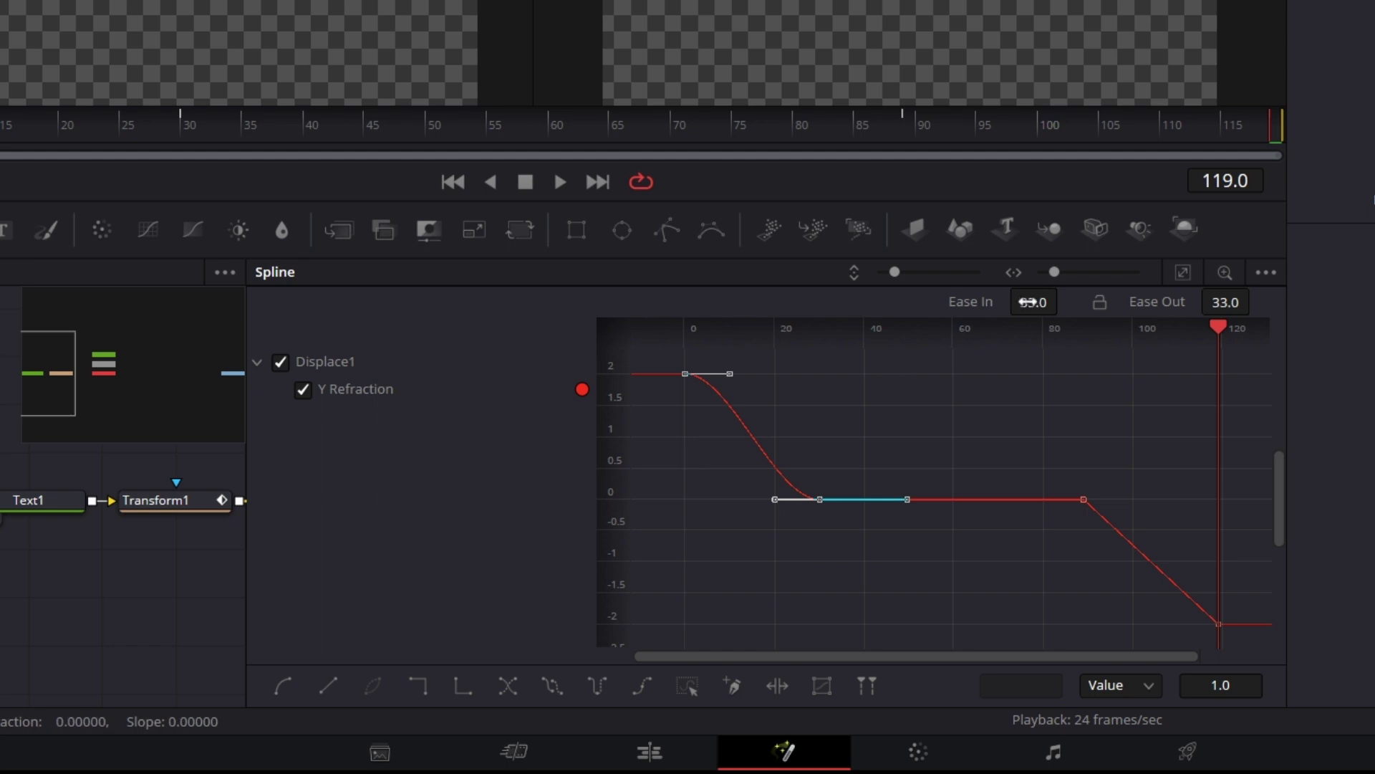
# Set the Ease In of Y Refraction's second keyframe to 80.6, and smooth the last two keyframes with an increased Ease Out
pyautogui.moveTo(1065, 298); pyautogui.dragTo(1065, 298)
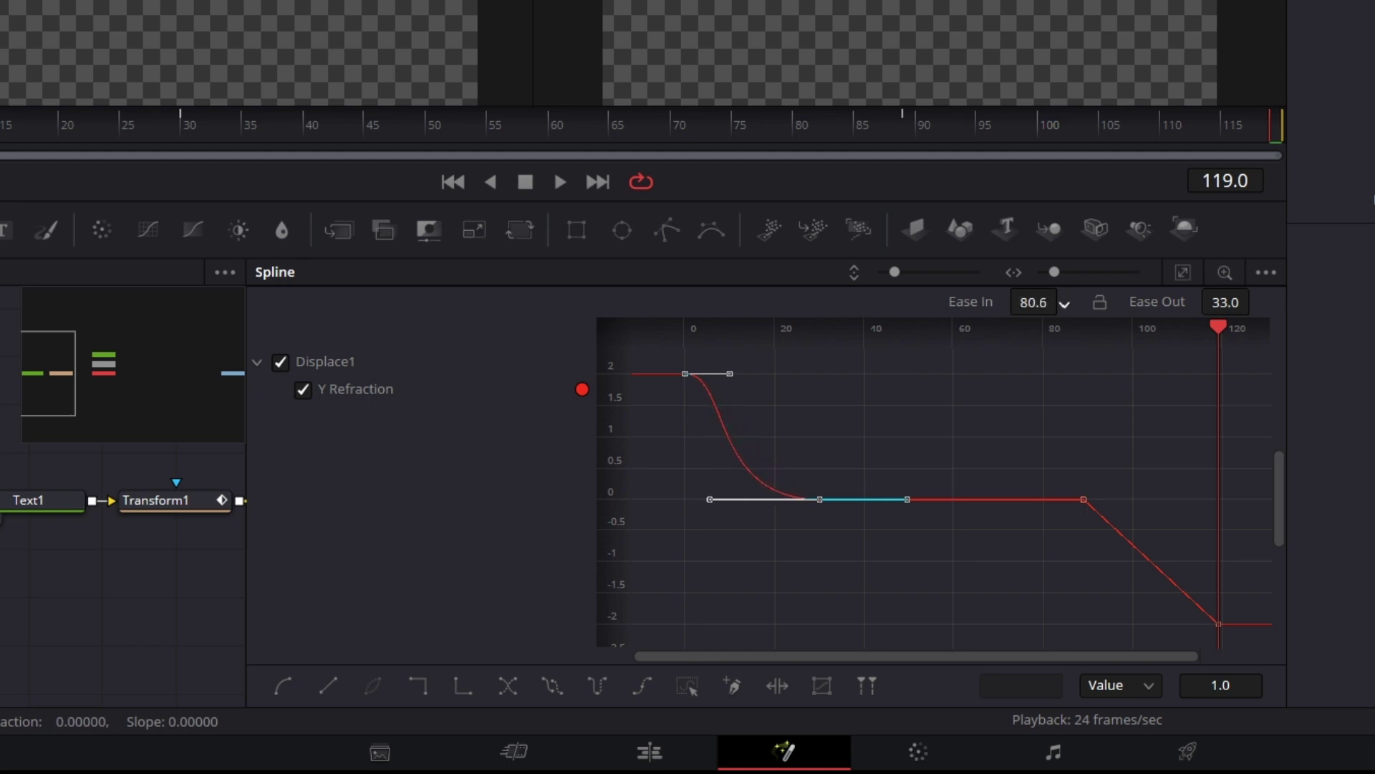
pyautogui.moveTo(1065, 450); pyautogui.dragTo(1251, 636)
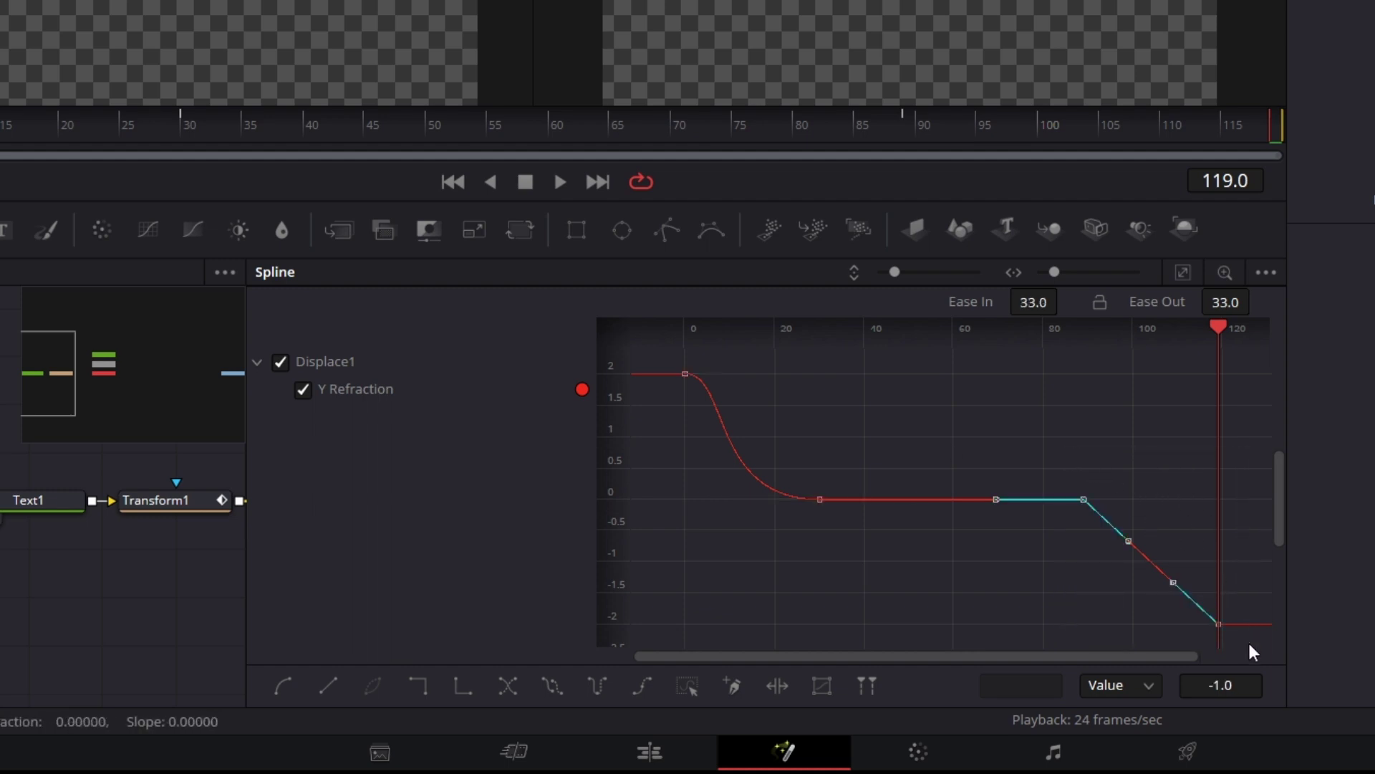
pyautogui.click(290, 689)
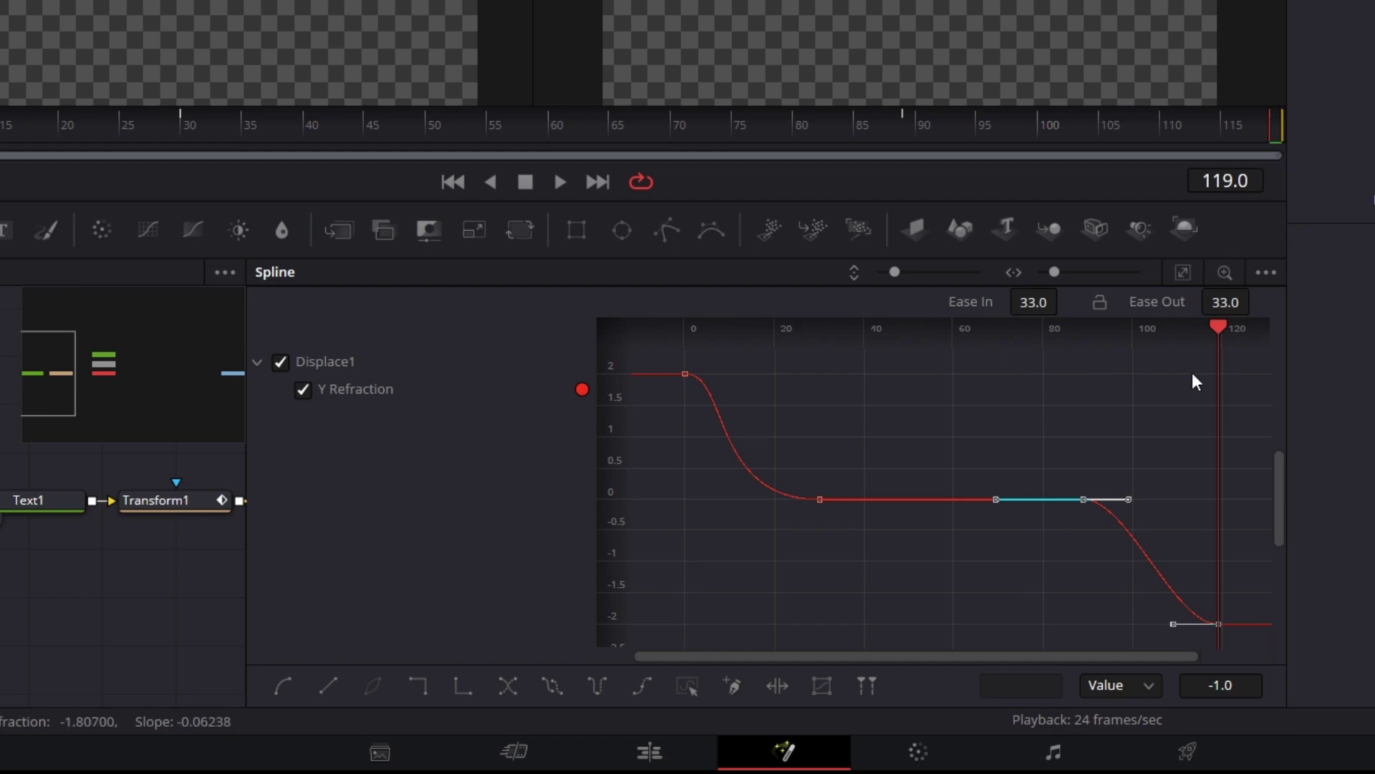
pyautogui.moveTo(1225, 301); pyautogui.dragTo(1277, 301)
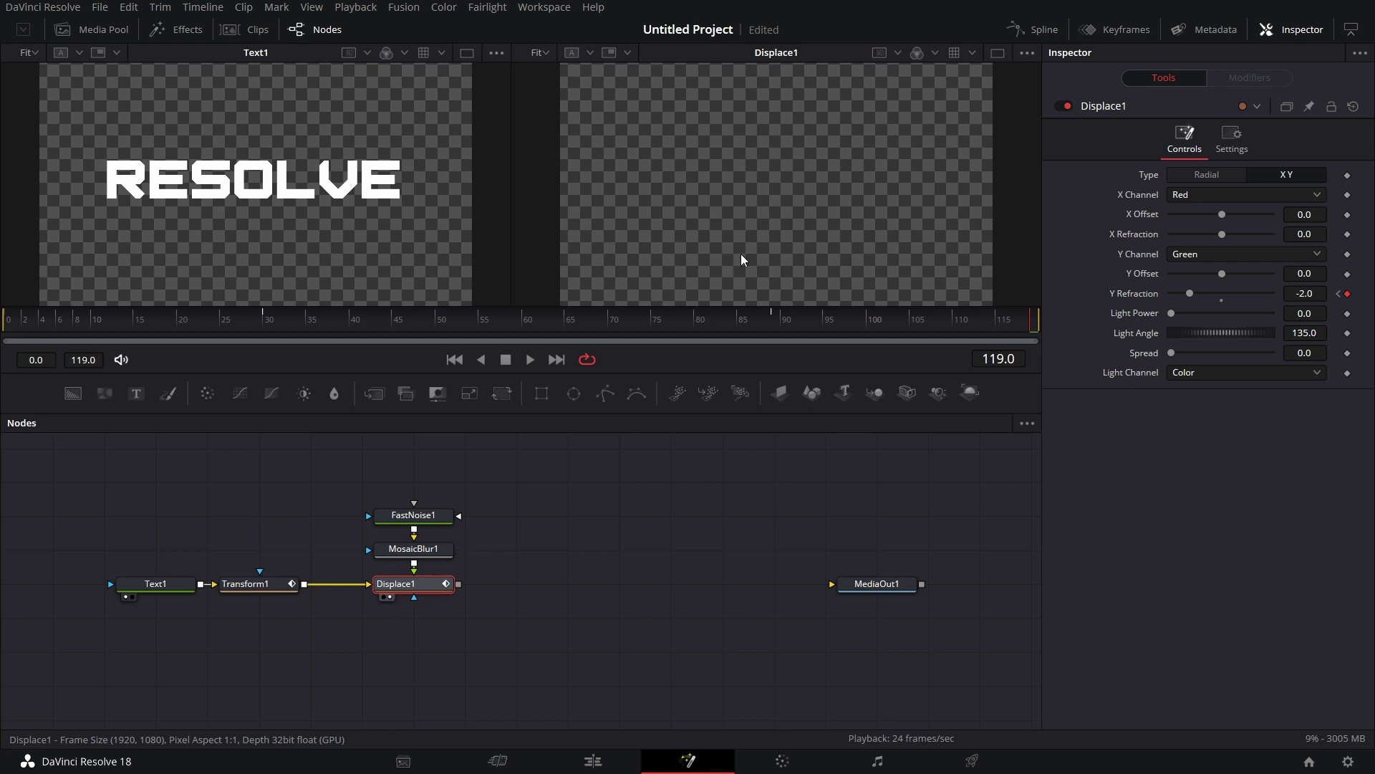
# Play back the full displaced title animation from frame 0 and stop it after the exit has looped
pyautogui.click(9, 325)
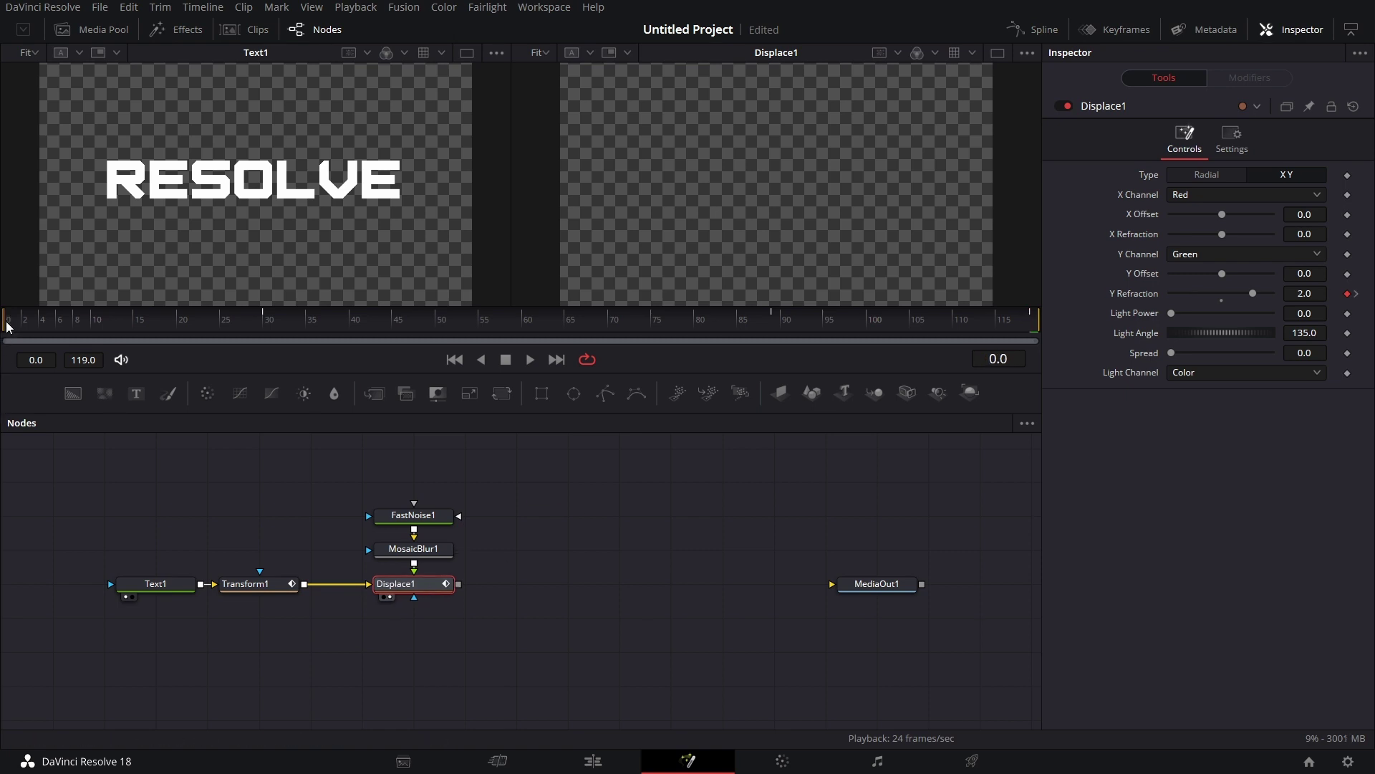
pyautogui.click(531, 359)
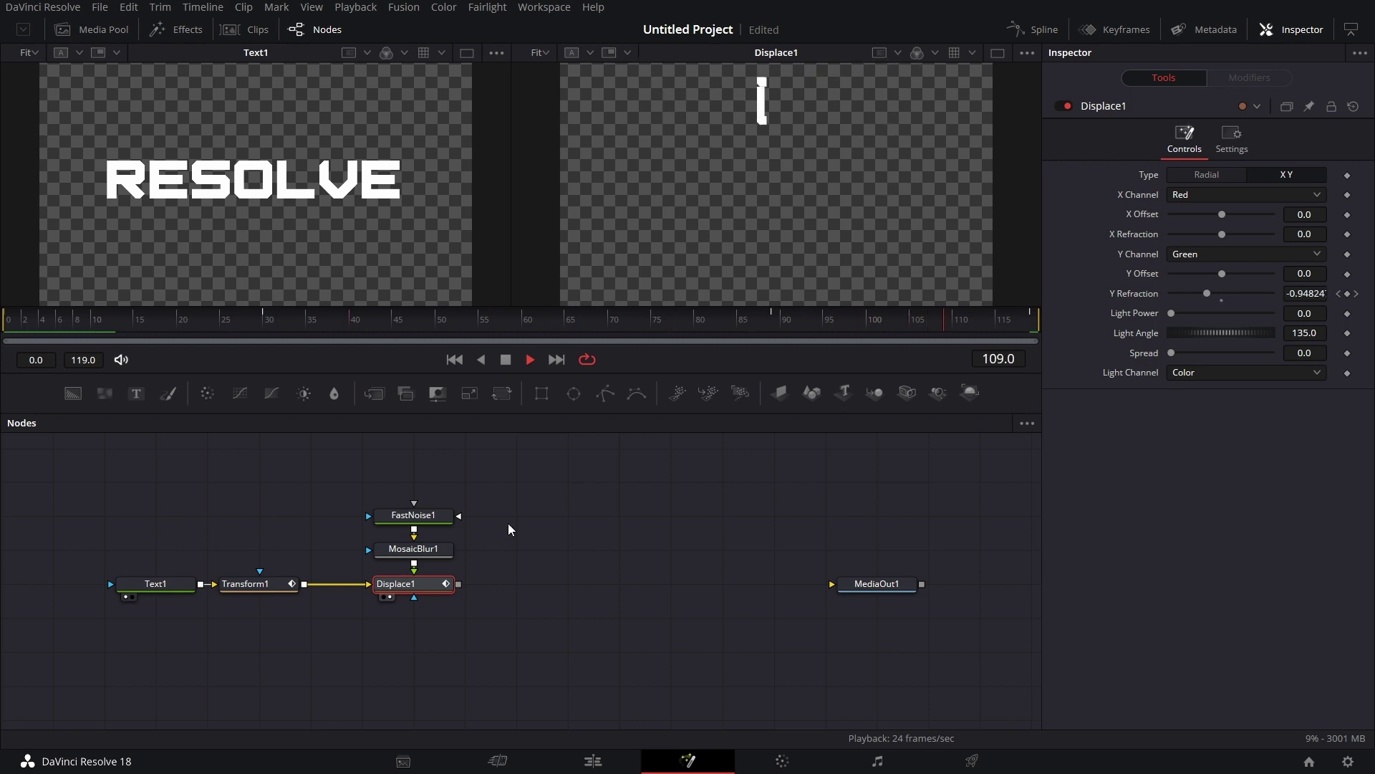
pyautogui.click(506, 360)
# Make room before MediaOut1 and add three Background nodes stacked vertically beside Displace1
pyautogui.moveTo(626, 545); pyautogui.dragTo(596, 553)
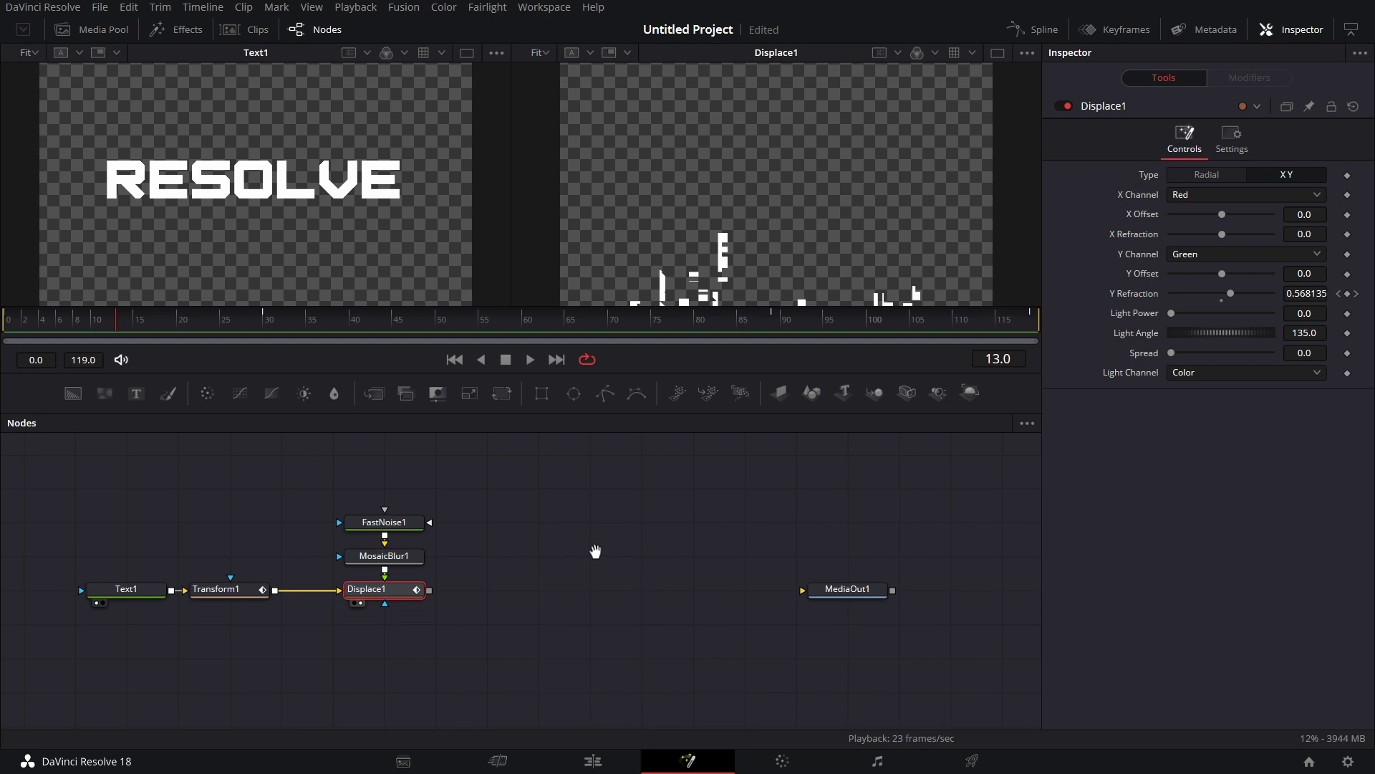
pyautogui.click(848, 588)
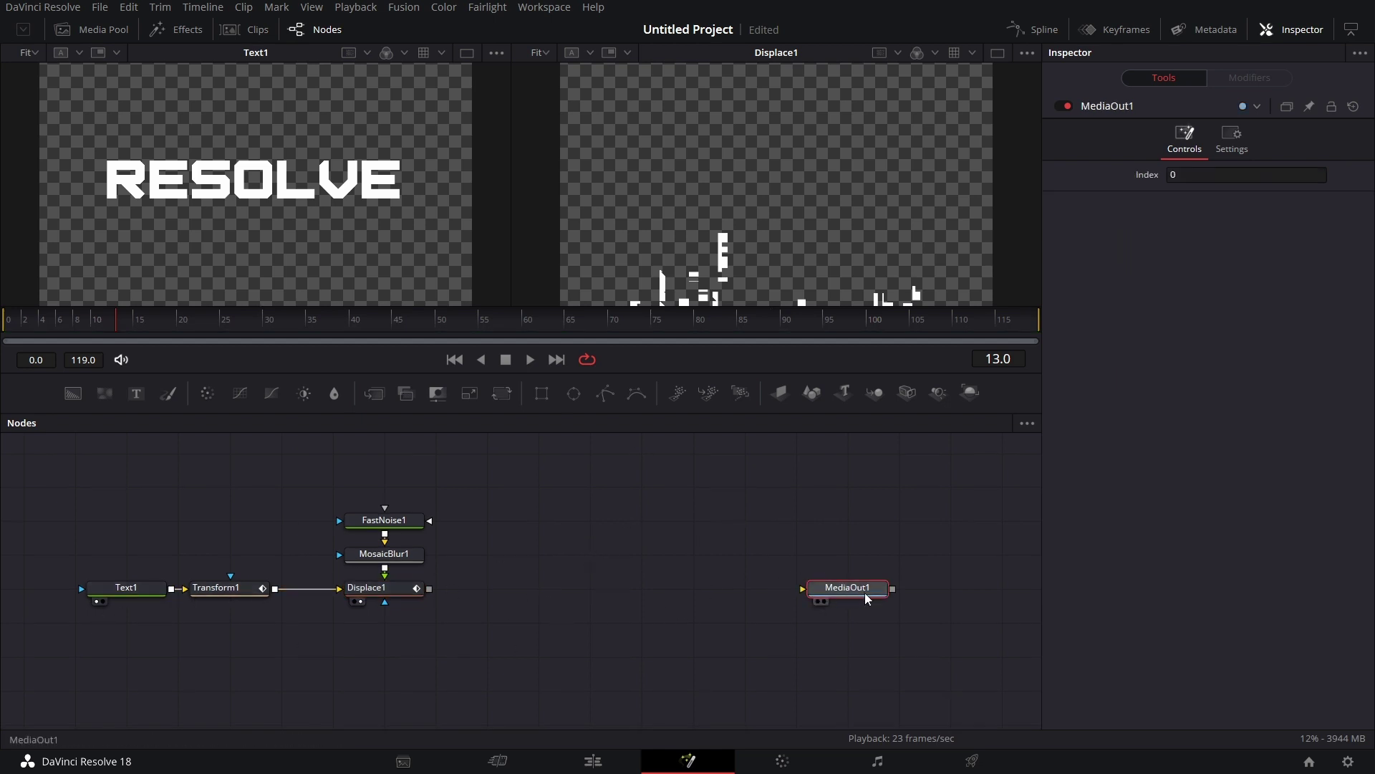
pyautogui.moveTo(479, 630); pyautogui.dragTo(429, 615)
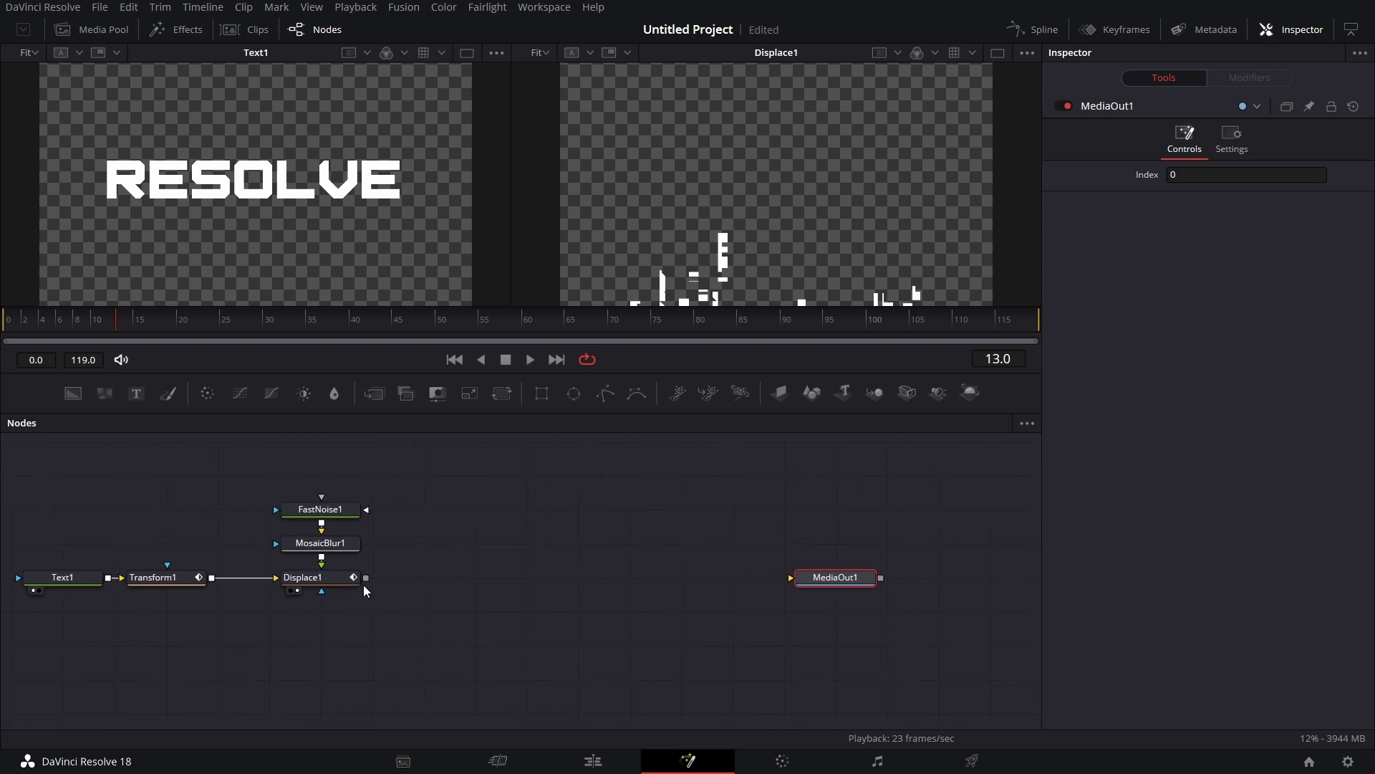
pyautogui.click(315, 578)
pyautogui.moveTo(74, 393); pyautogui.dragTo(472, 520)
pyautogui.moveTo(67, 388); pyautogui.dragTo(488, 557)
pyautogui.moveTo(73, 393); pyautogui.dragTo(462, 592)
# Set Background1's solid color to dark red, #aa0000
pyautogui.click(475, 510)
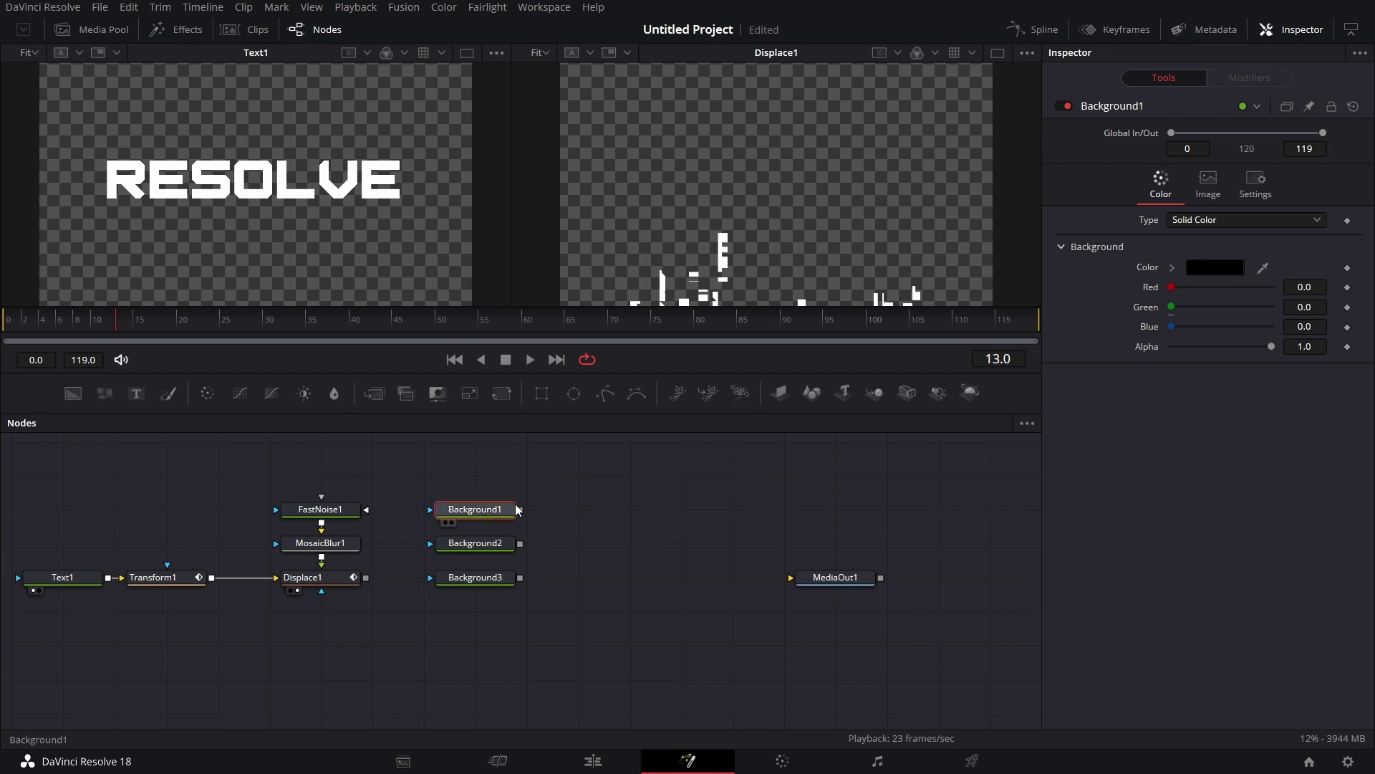
pyautogui.click(1235, 269)
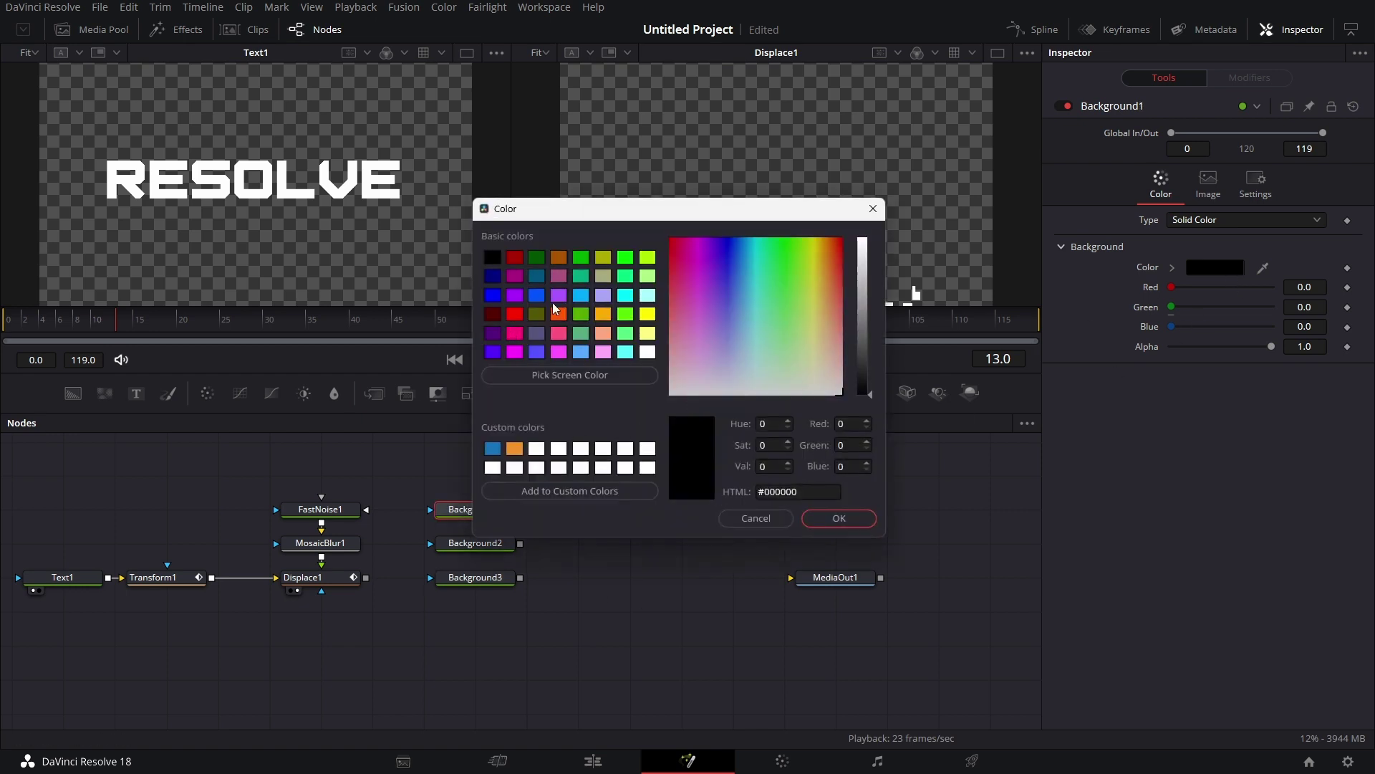
pyautogui.click(516, 256)
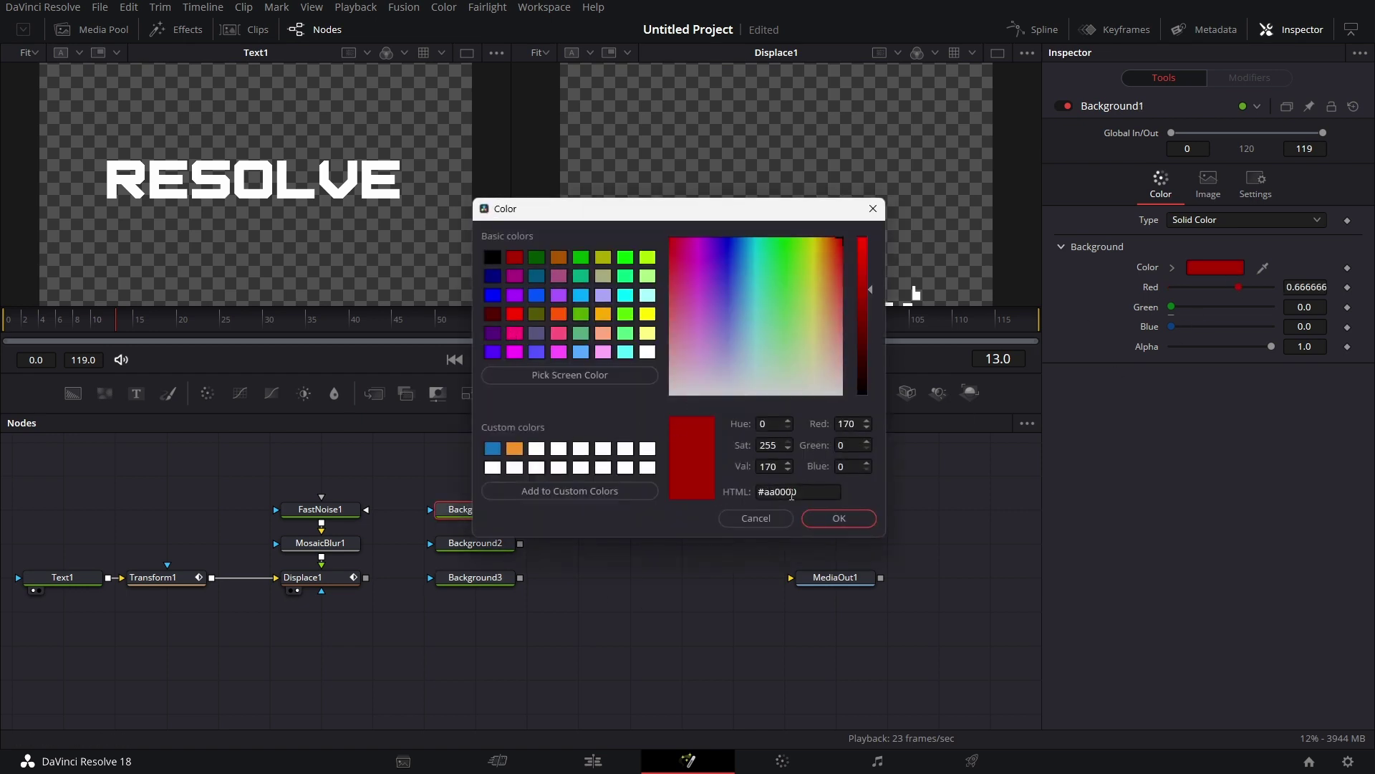
pyautogui.click(843, 523)
# Set Background2's solid color to pure blue
pyautogui.click(479, 547)
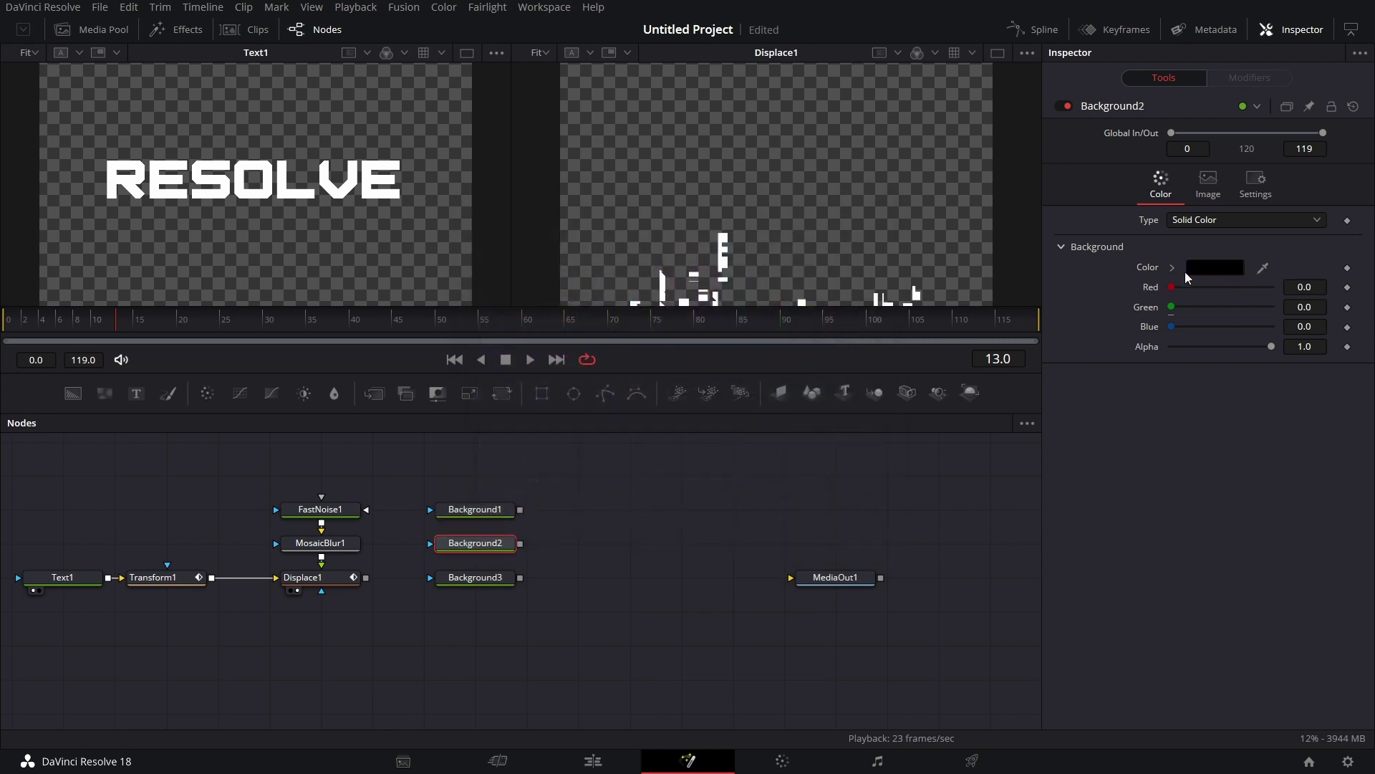
pyautogui.click(1205, 268)
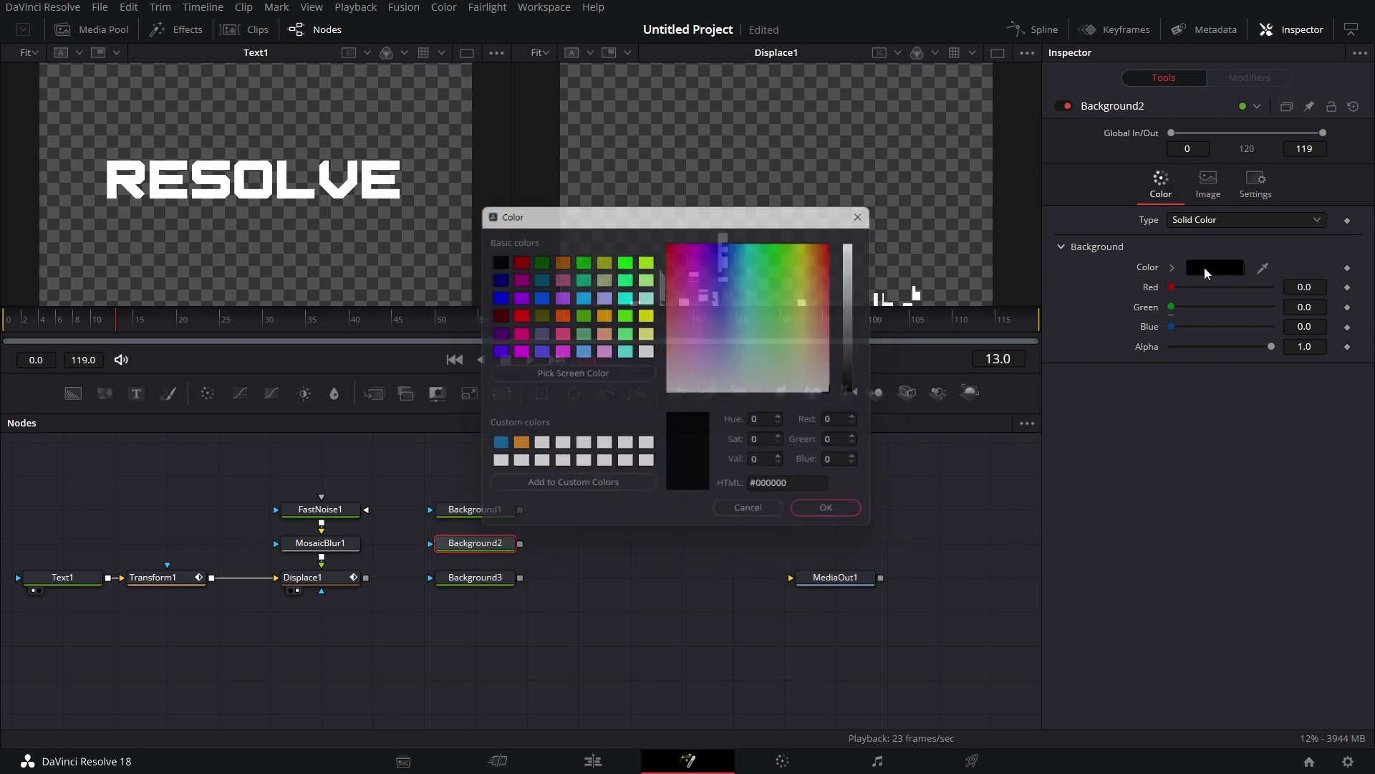
pyautogui.click(497, 292)
pyautogui.click(839, 518)
# Set Background3's solid color to white
pyautogui.click(466, 577)
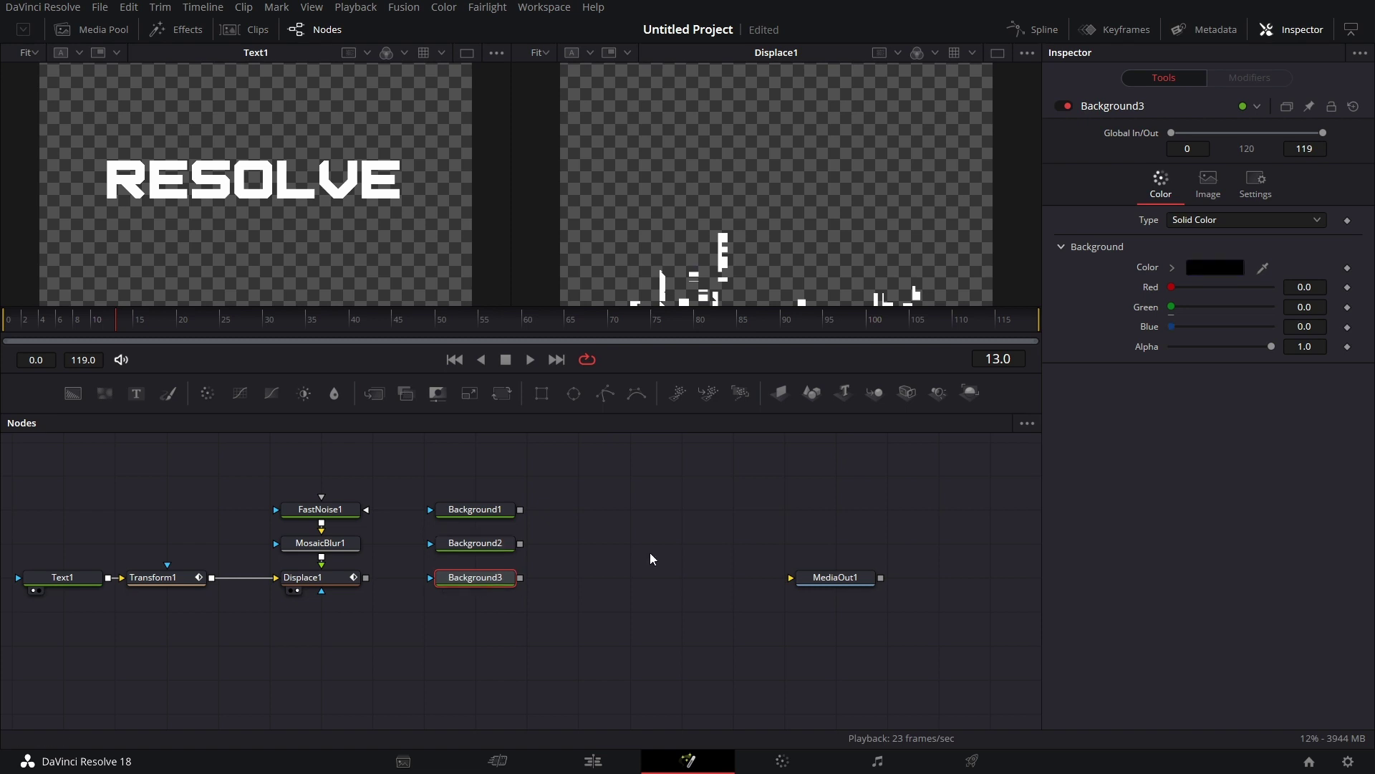
pyautogui.click(1194, 268)
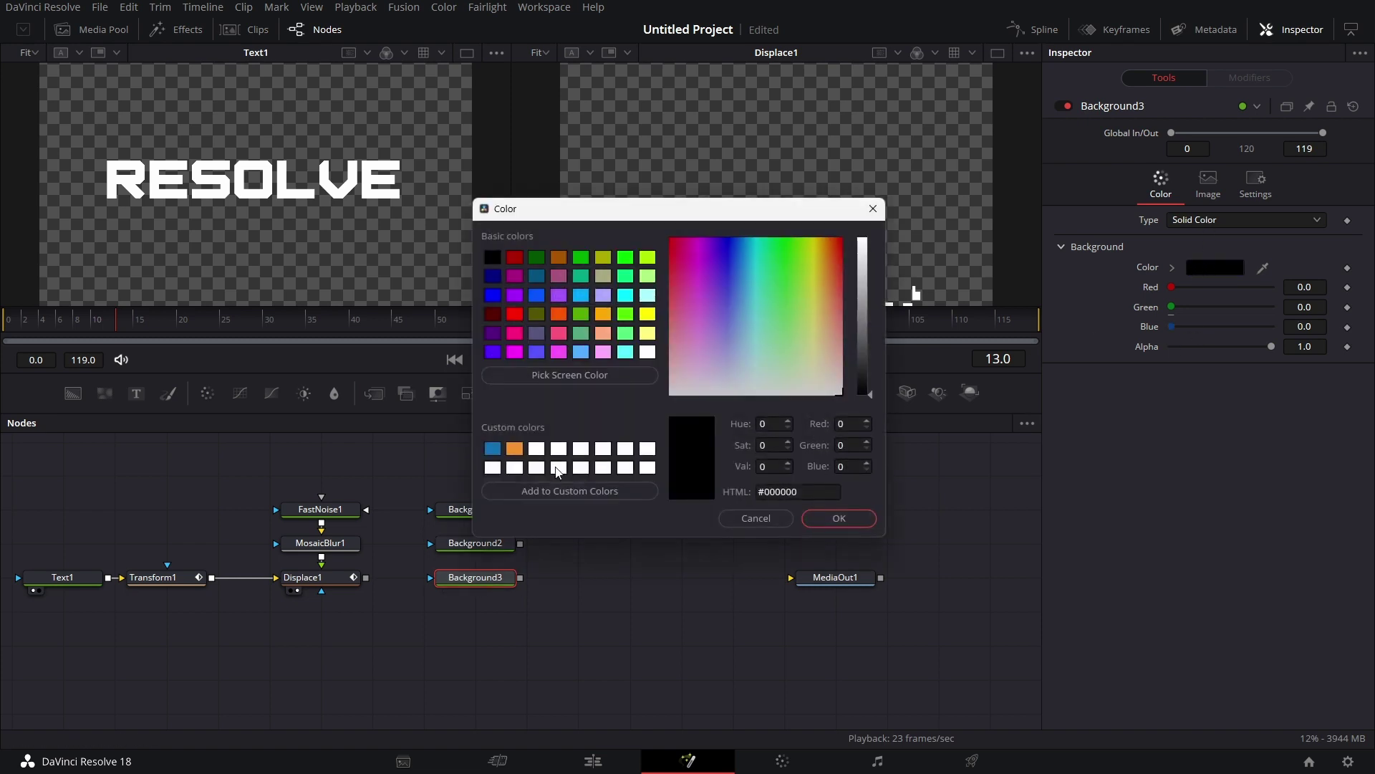
pyautogui.click(560, 449)
pyautogui.click(864, 518)
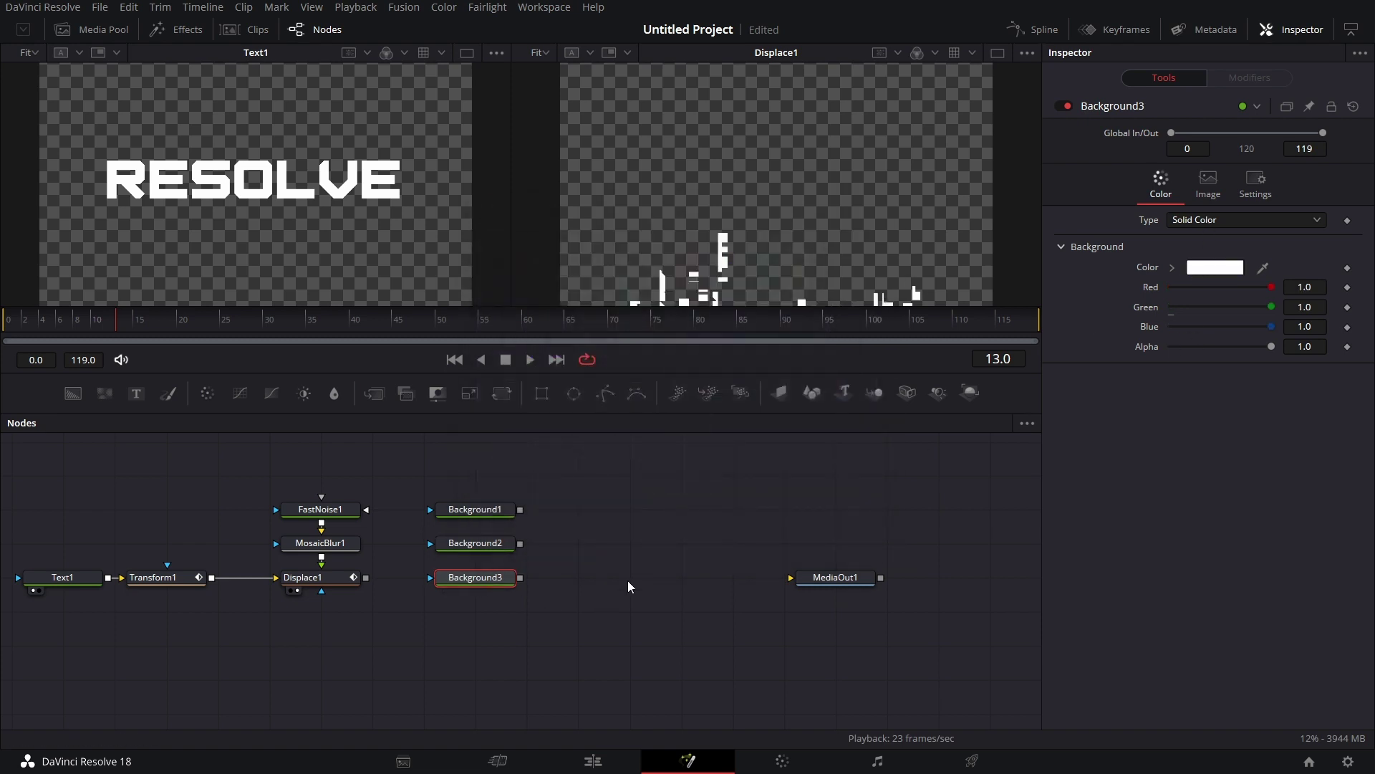
# Connect Displace1's output to the mask inputs of Background1, Background2 and Background3
pyautogui.hscroll(-2, 637, 573)
pyautogui.moveTo(425, 576); pyautogui.dragTo(490, 509)
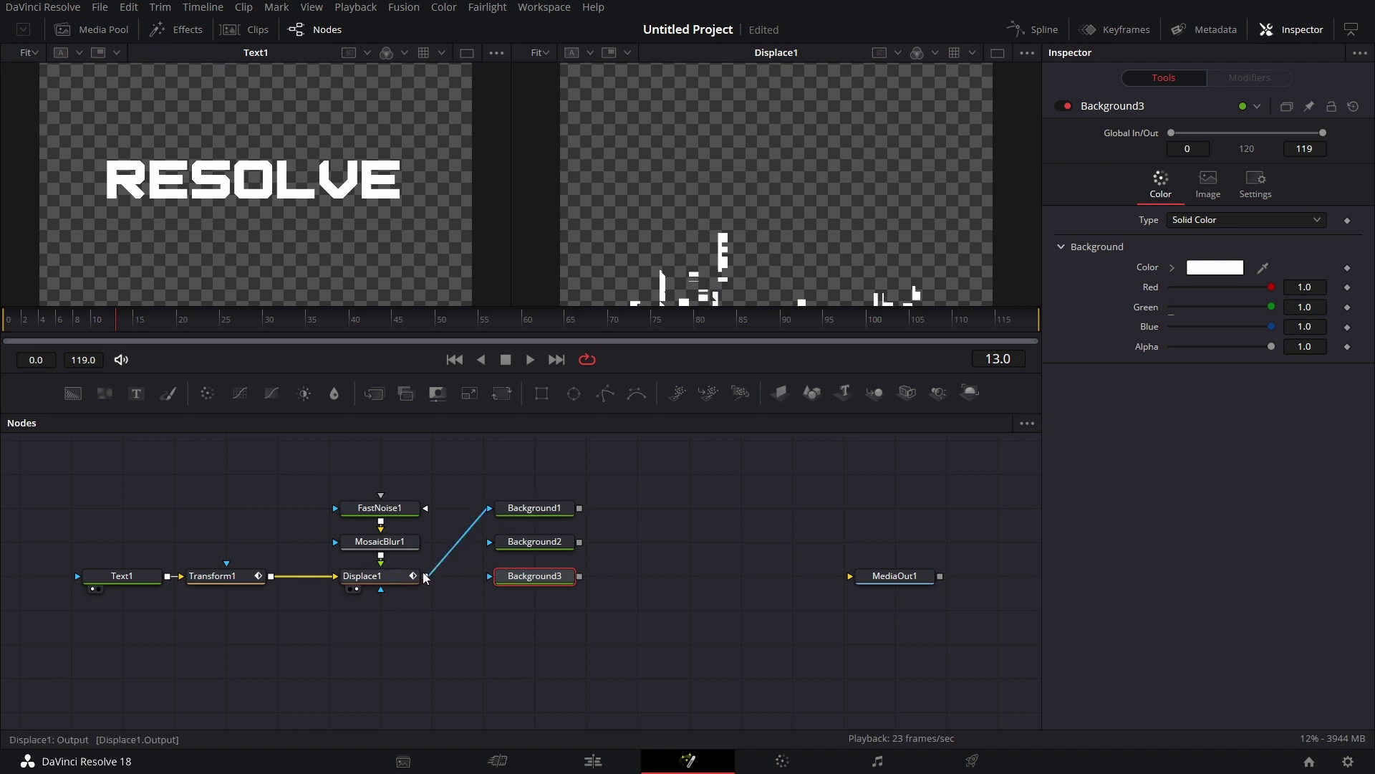
pyautogui.moveTo(427, 577); pyautogui.dragTo(490, 541)
pyautogui.moveTo(426, 577); pyautogui.dragTo(490, 576)
# Find the Time Speed tool and add it after Background1
pyautogui.click(550, 513)
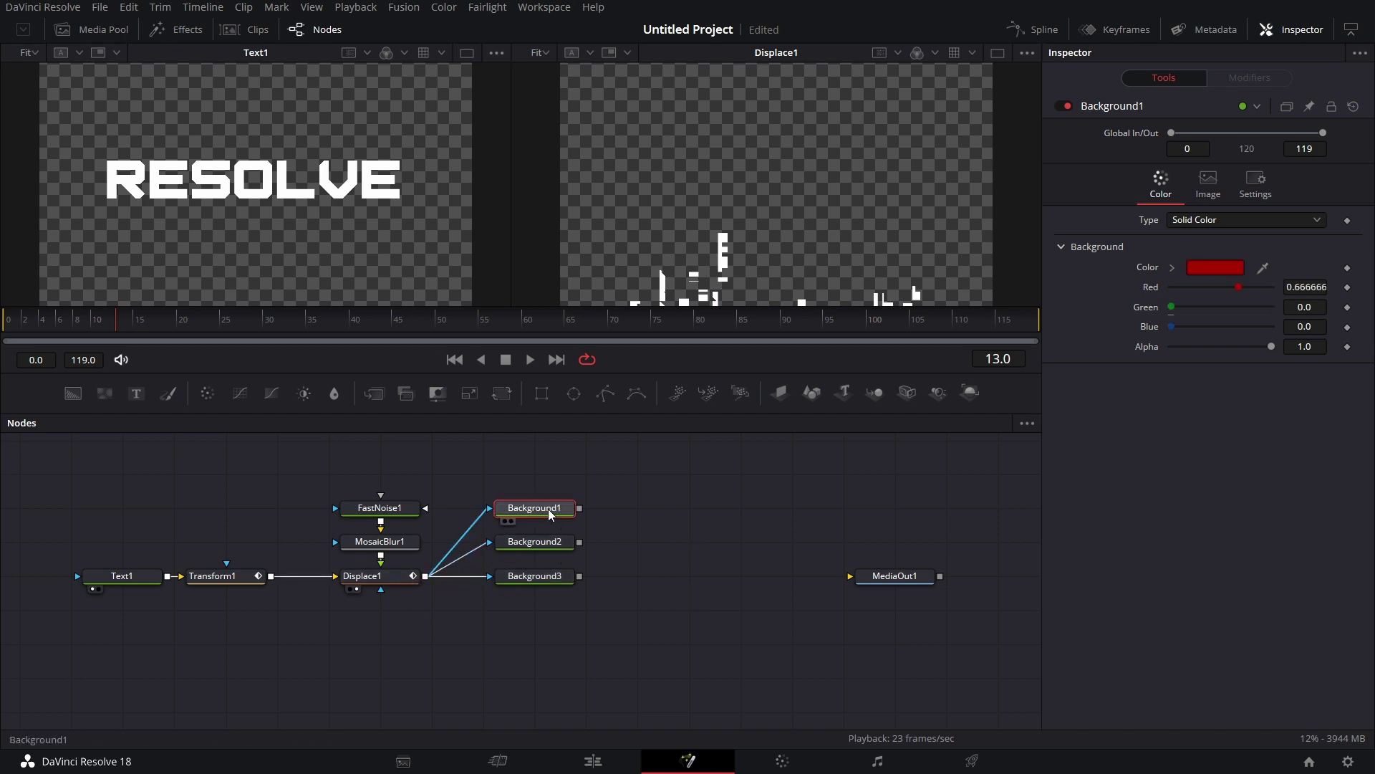
pyautogui.hotkey('shift', 'space')
pyautogui.write('TIME')
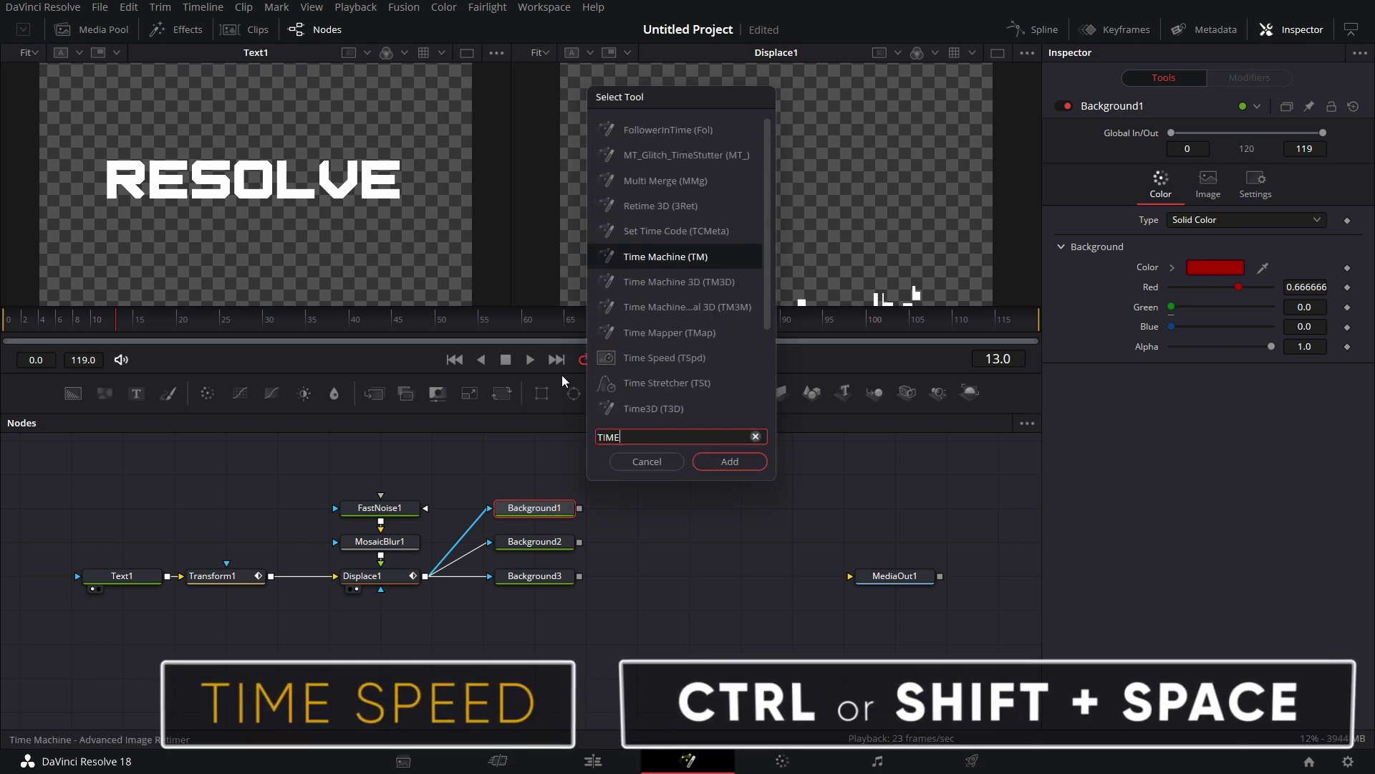
pyautogui.click(669, 364)
pyautogui.click(745, 466)
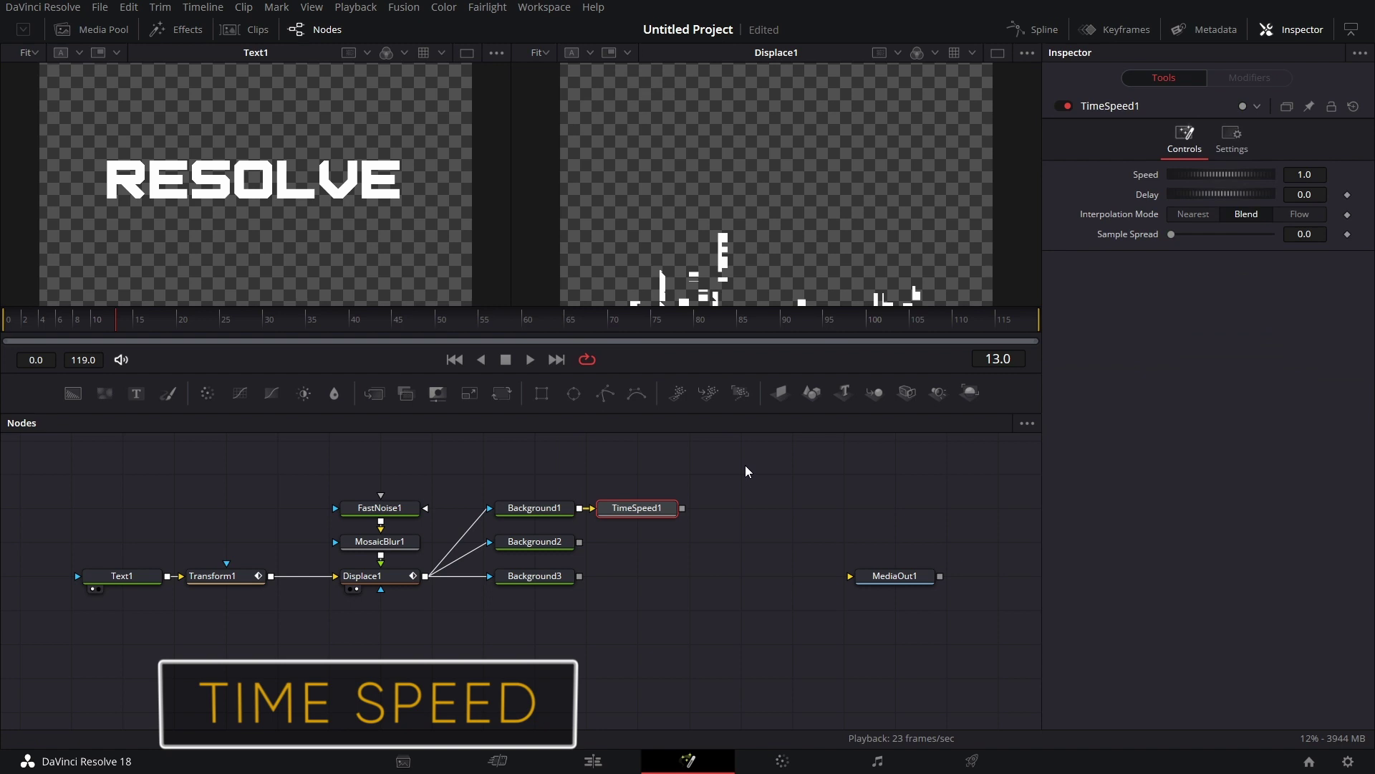
# Add a second Time Speed node after Background2
pyautogui.click(557, 545)
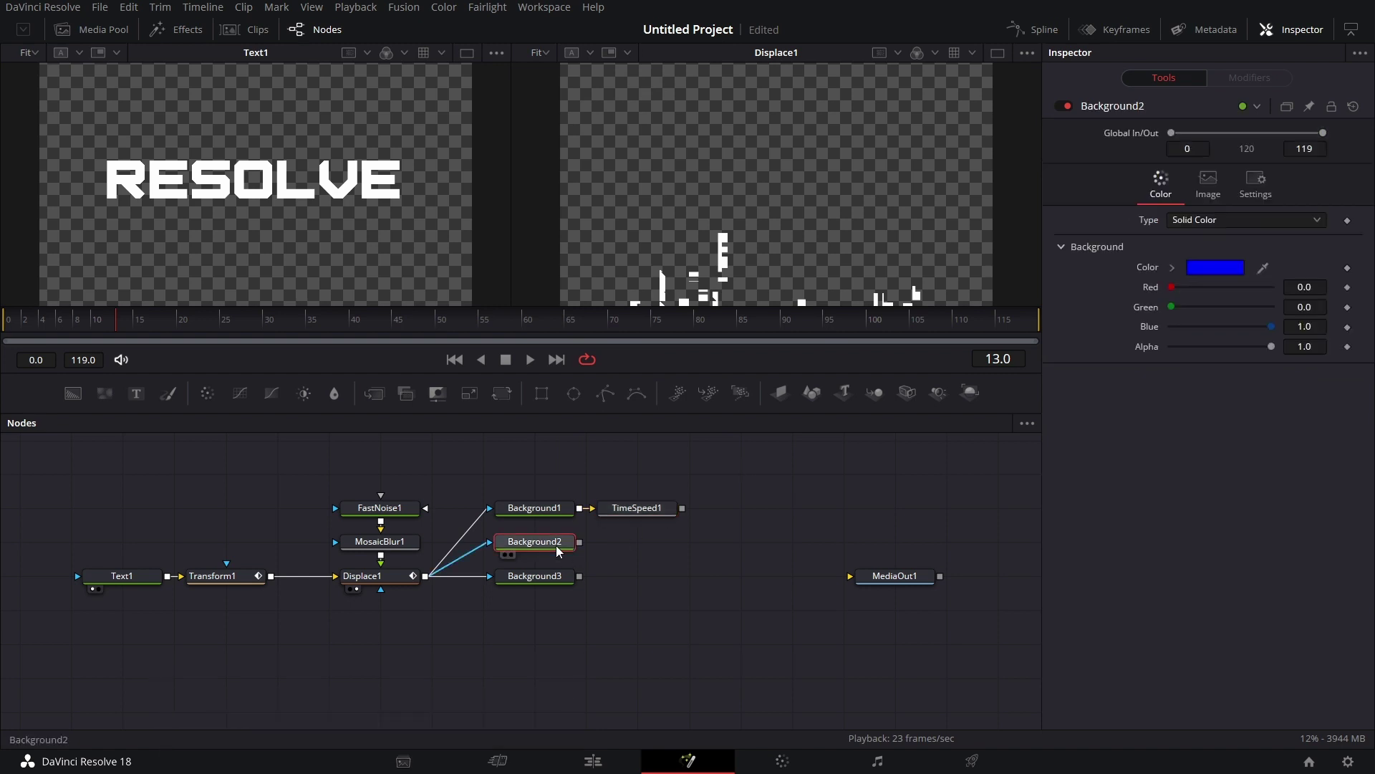
pyautogui.hotkey('shift', 'space')
pyautogui.write('TIME')
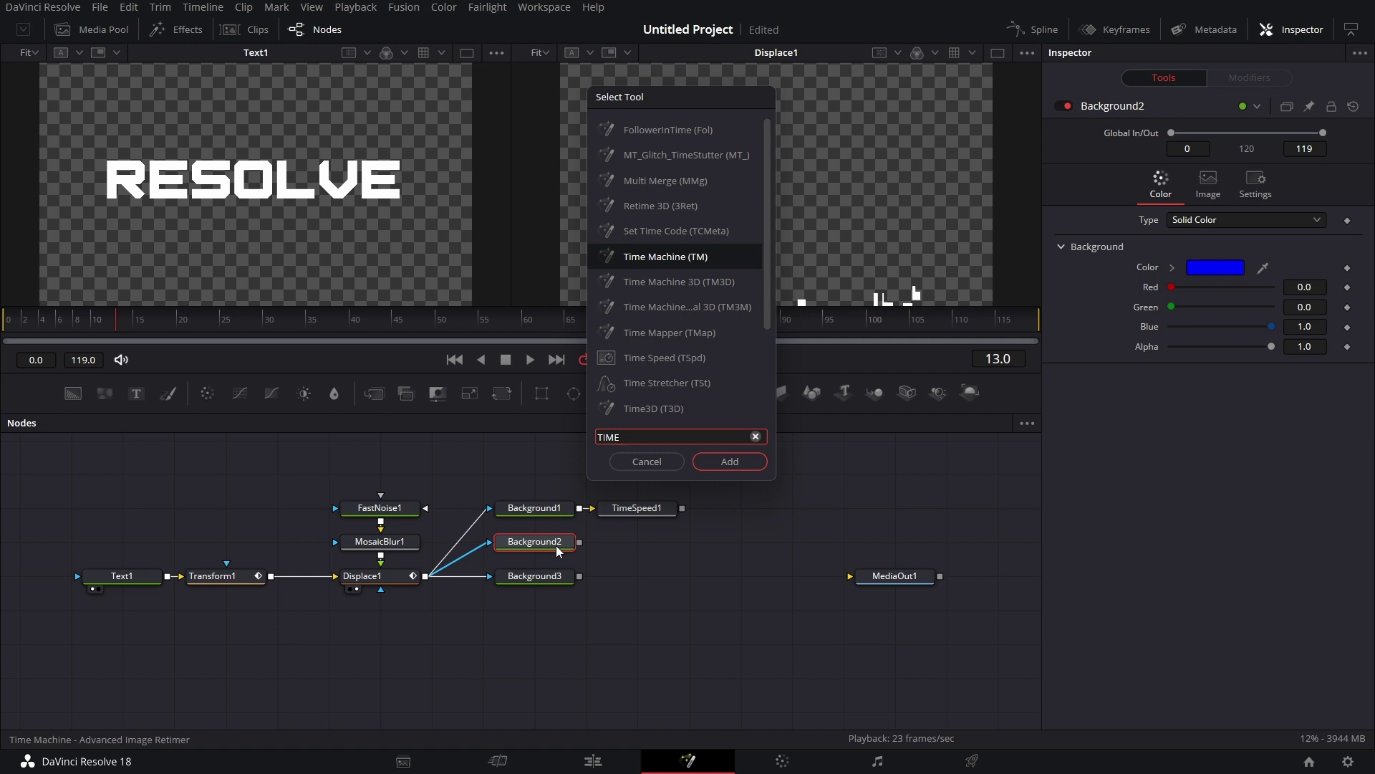
pyautogui.click(657, 355)
pyautogui.click(742, 466)
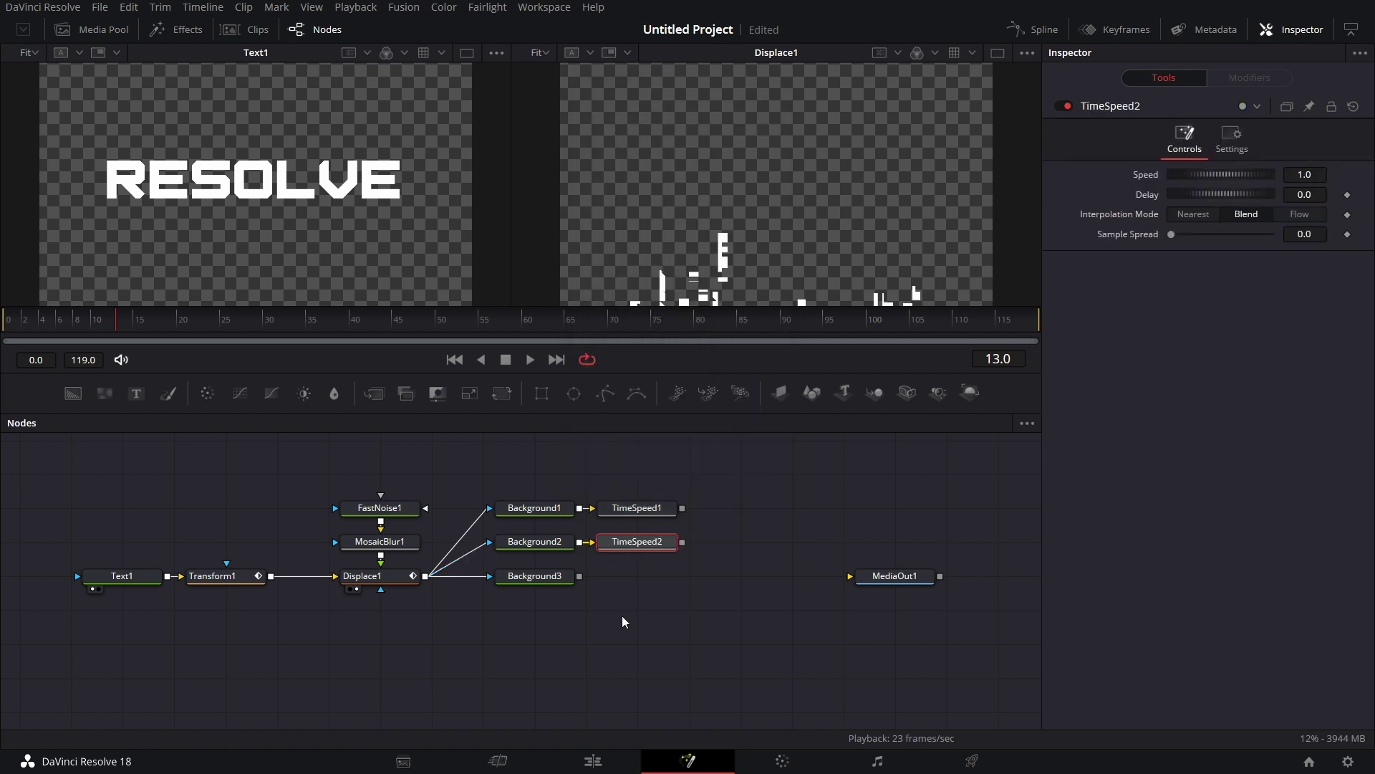
# Add a Merge node with TimeSpeed2 as its foreground and TimeSpeed1 as its background
pyautogui.click(544, 577)
pyautogui.moveTo(374, 393); pyautogui.dragTo(751, 554)
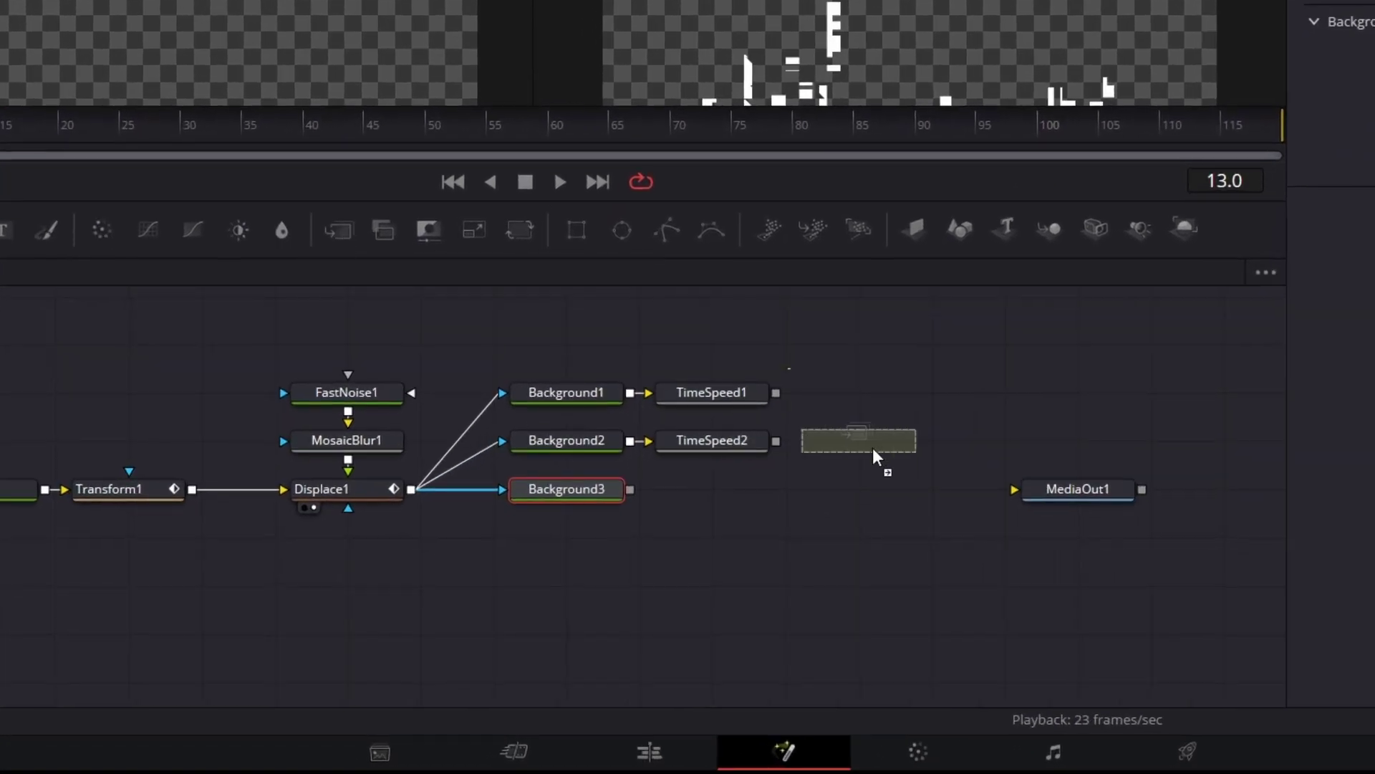
pyautogui.moveTo(877, 458); pyautogui.dragTo(874, 460)
pyautogui.moveTo(777, 441); pyautogui.dragTo(863, 430)
pyautogui.moveTo(777, 393); pyautogui.dragTo(861, 426)
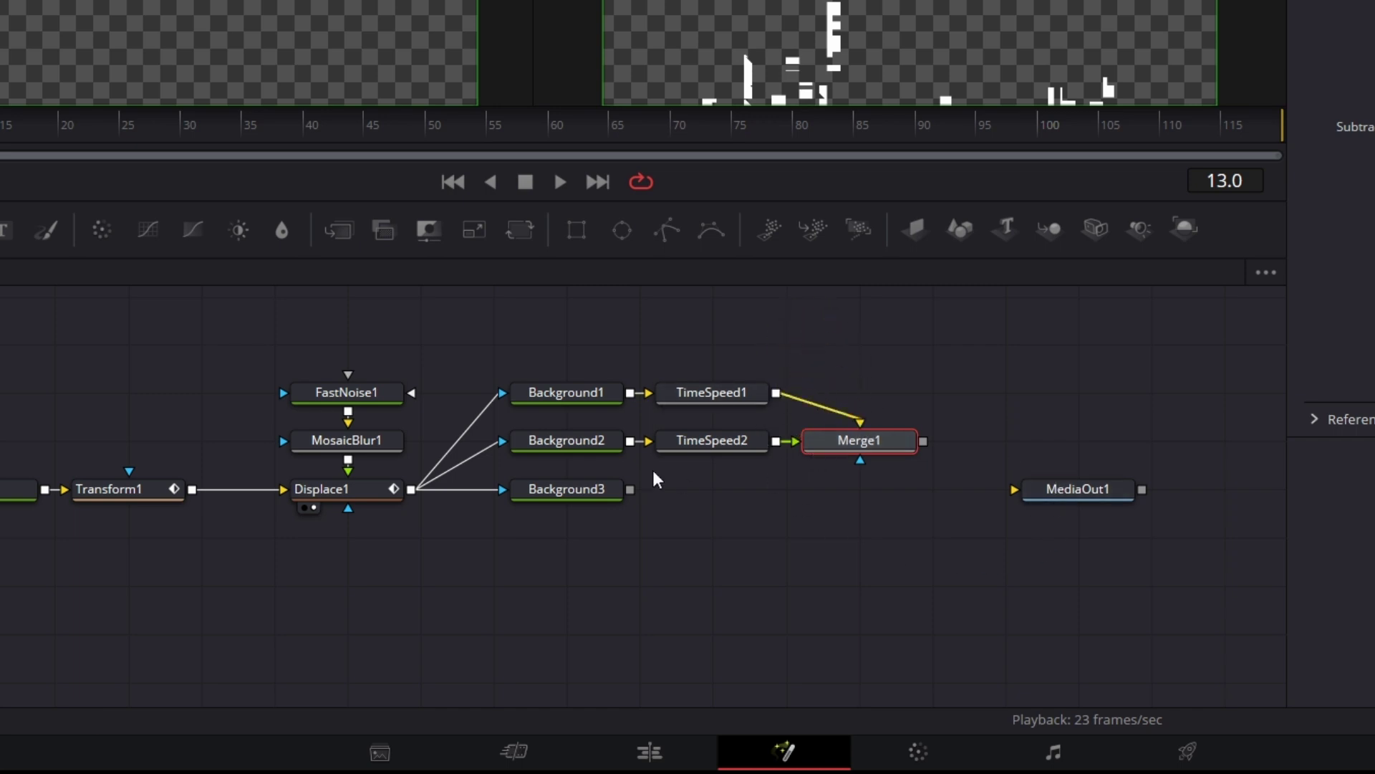
# Set TimeSpeed1's Speed to 0.94
pyautogui.click(713, 393)
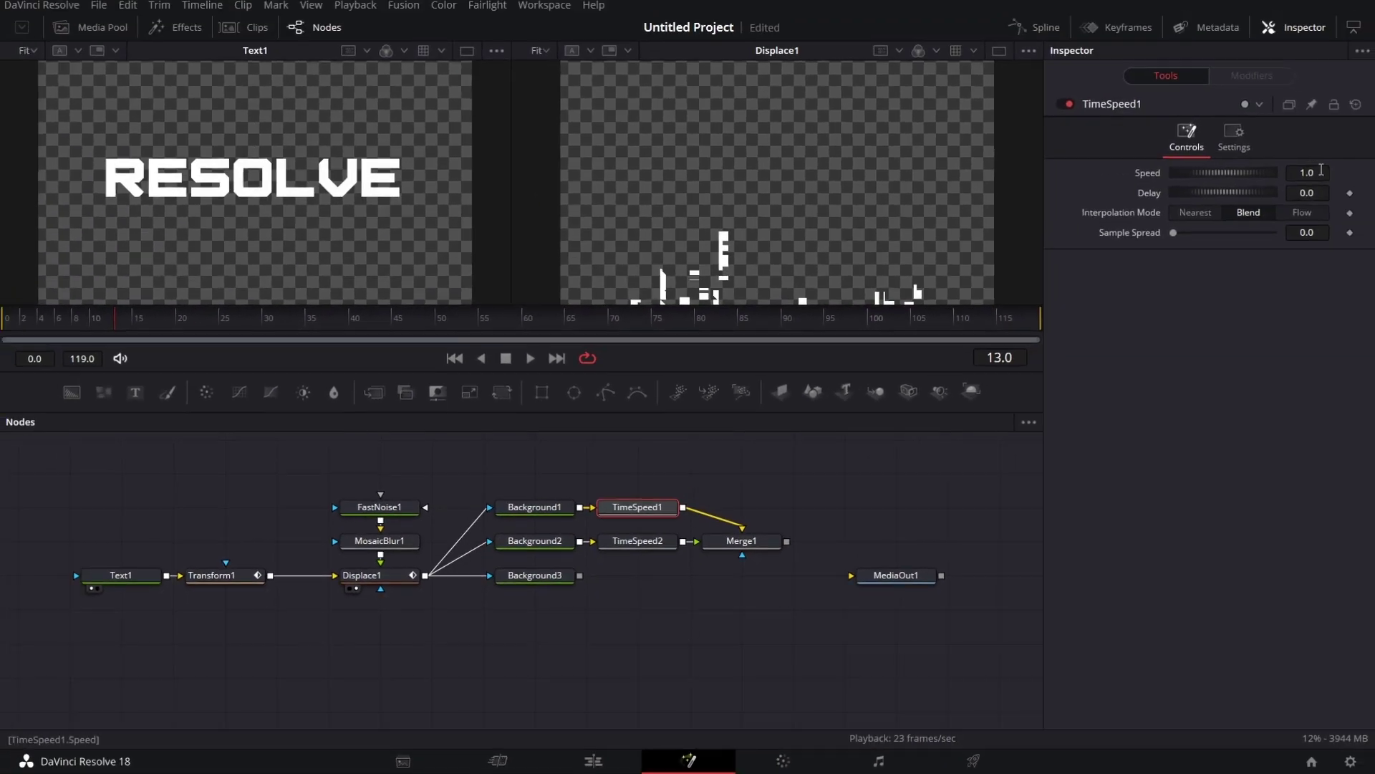
pyautogui.click(1322, 172)
pyautogui.write('0.95')
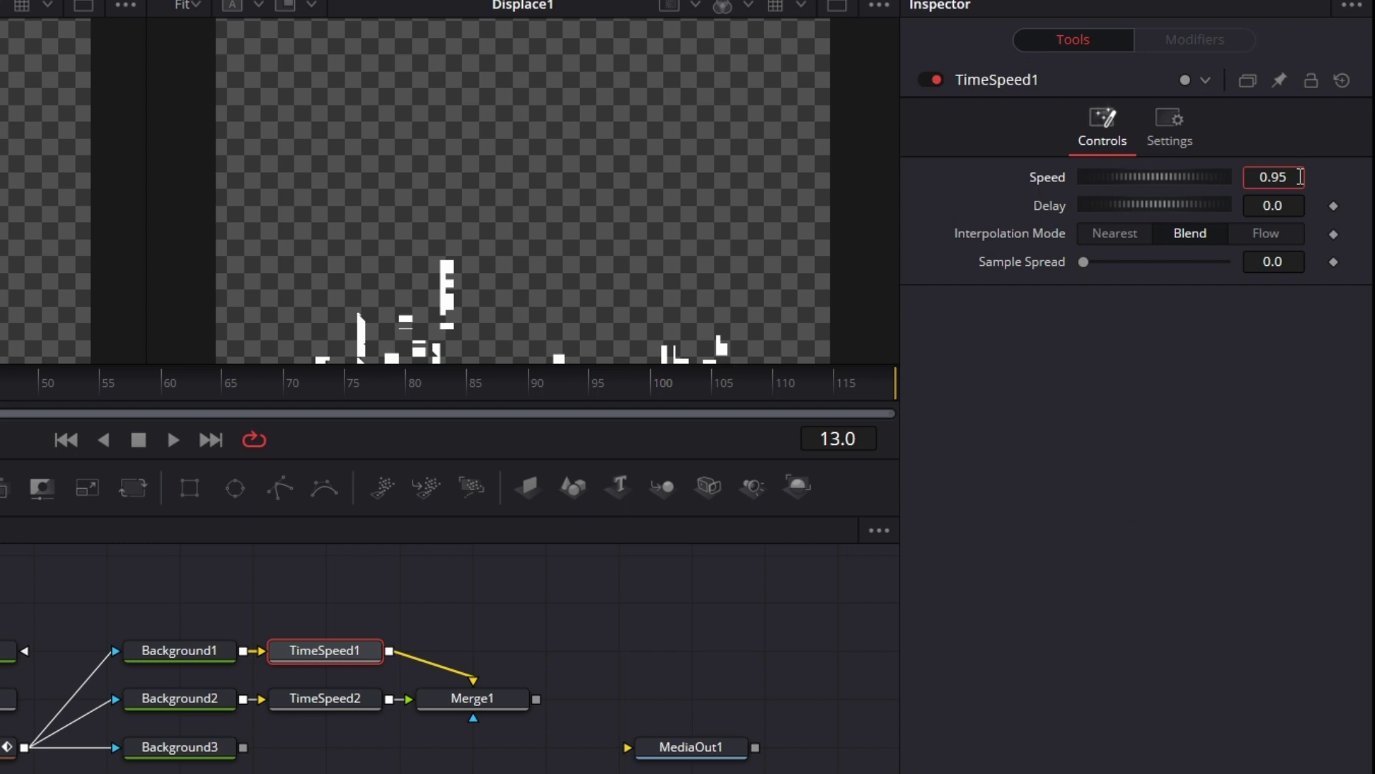
pyautogui.press('BackSpace')
pyautogui.write('4')
pyautogui.press('Tab')
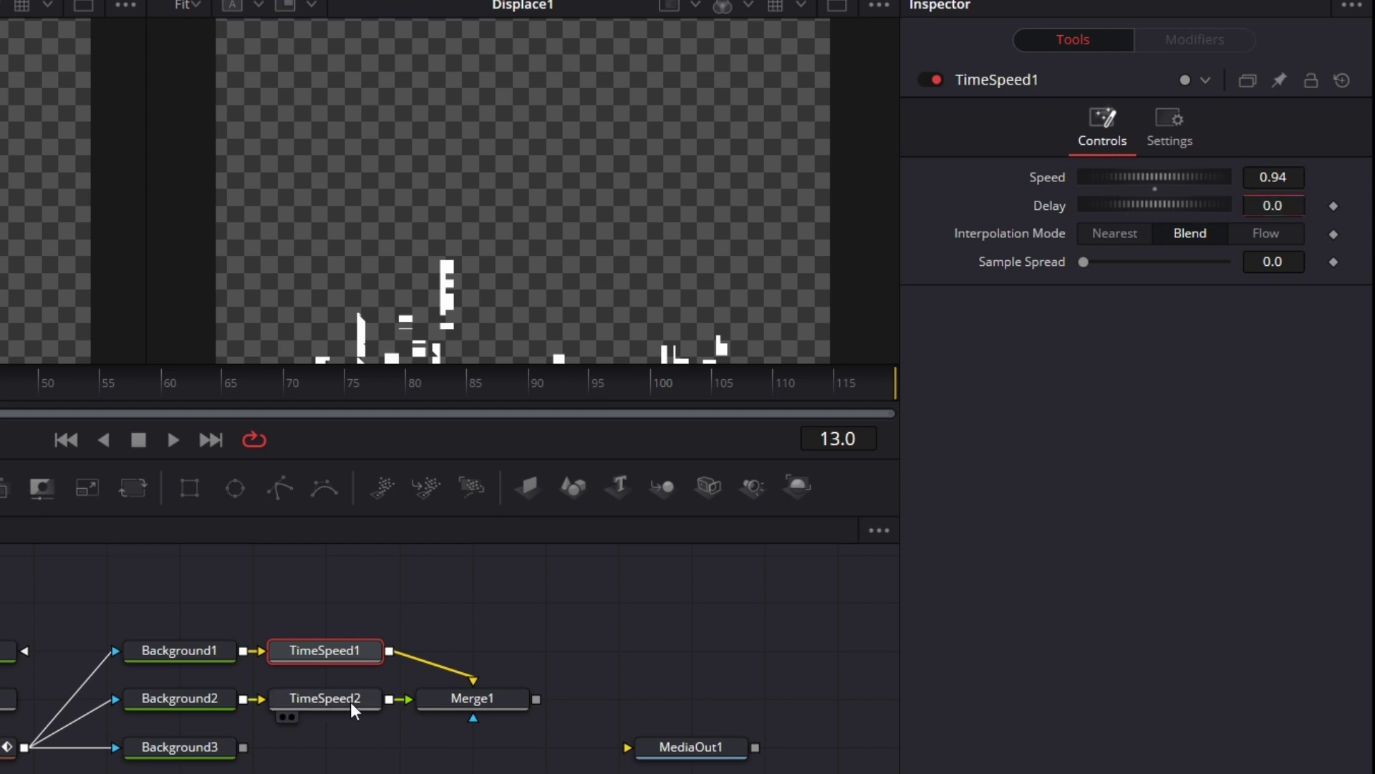
# Set TimeSpeed2's Speed to 0.98
pyautogui.click(351, 702)
pyautogui.doubleClick(1297, 179)
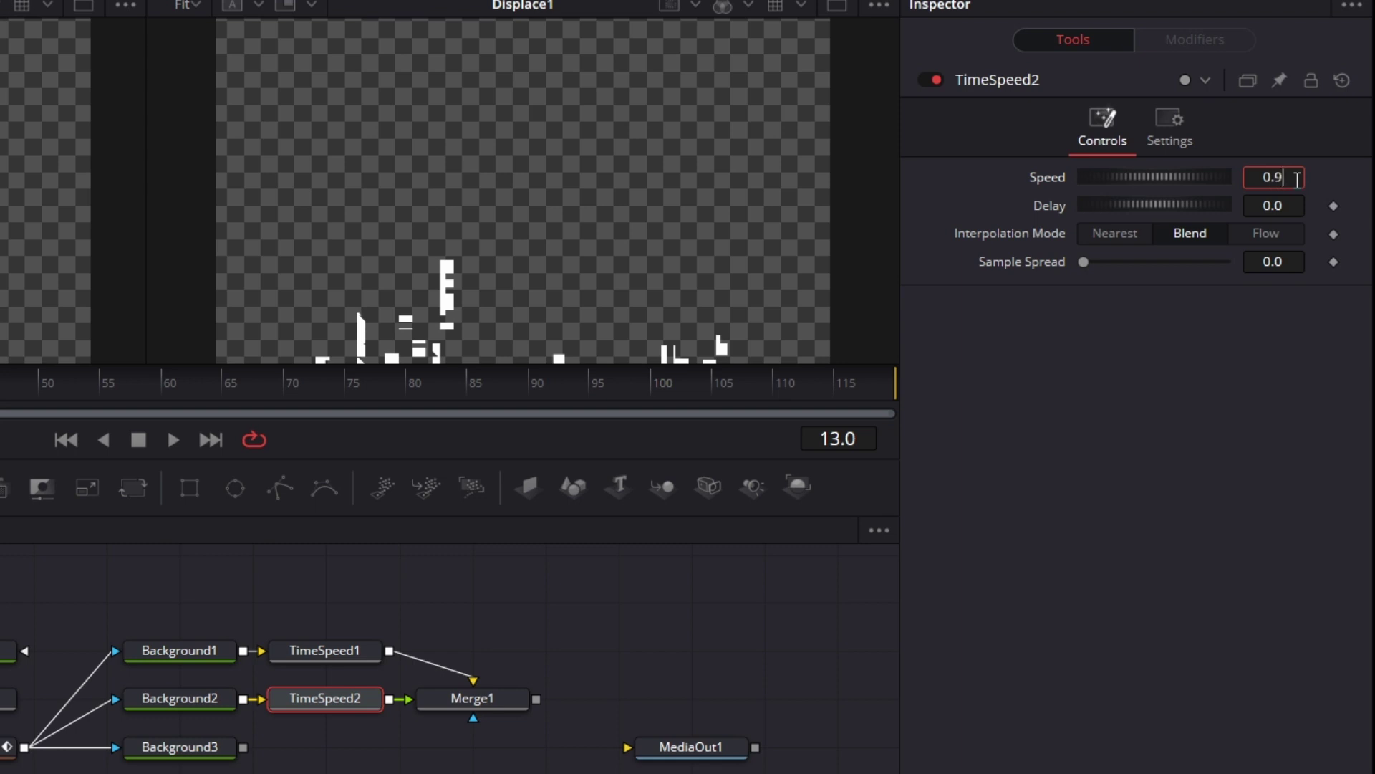
pyautogui.press('Tab')
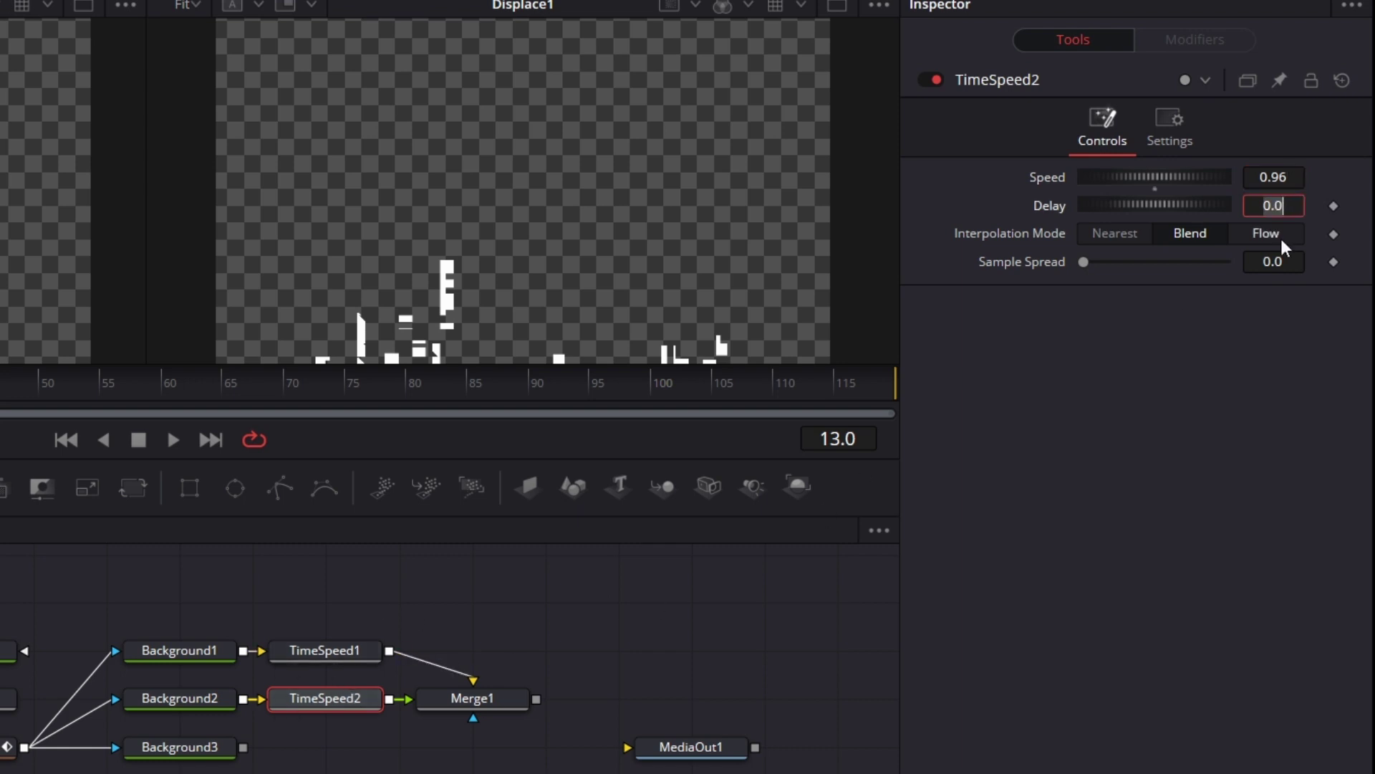
pyautogui.click(1296, 180)
pyautogui.press('BackSpace')
pyautogui.write('8')
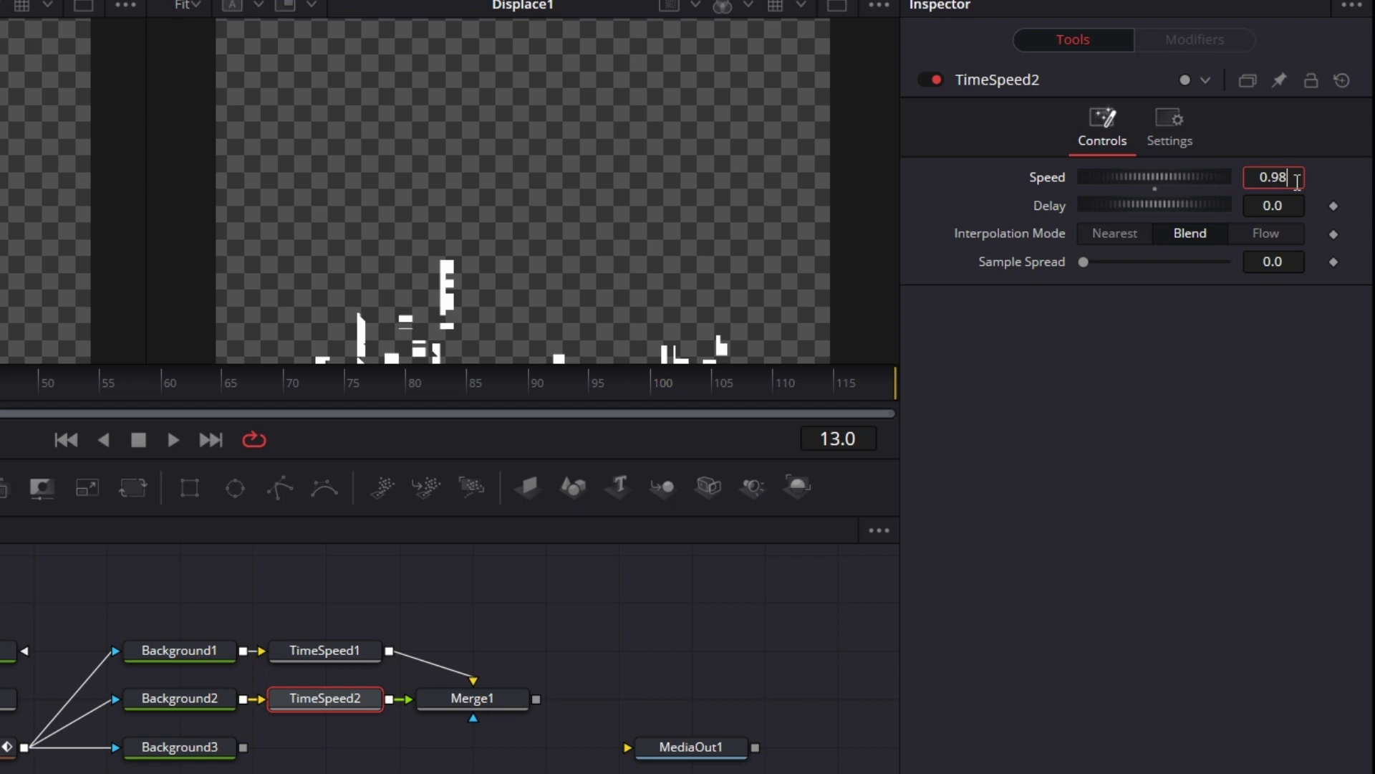
# Change TimeSpeed1's Speed to 0.96
pyautogui.click(331, 652)
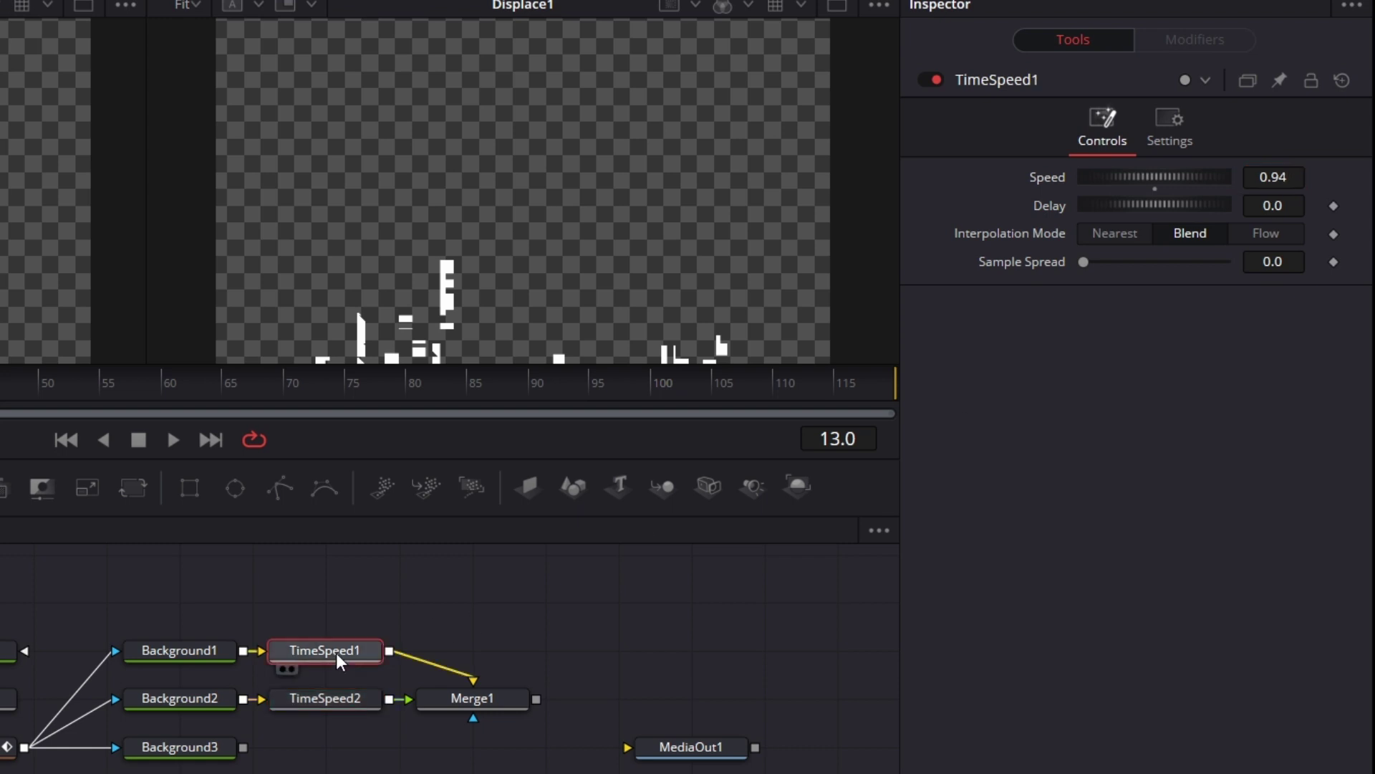
pyautogui.click(1300, 174)
pyautogui.press('BackSpace')
pyautogui.write('6')
pyautogui.press('Tab')
pyautogui.press('Tab')
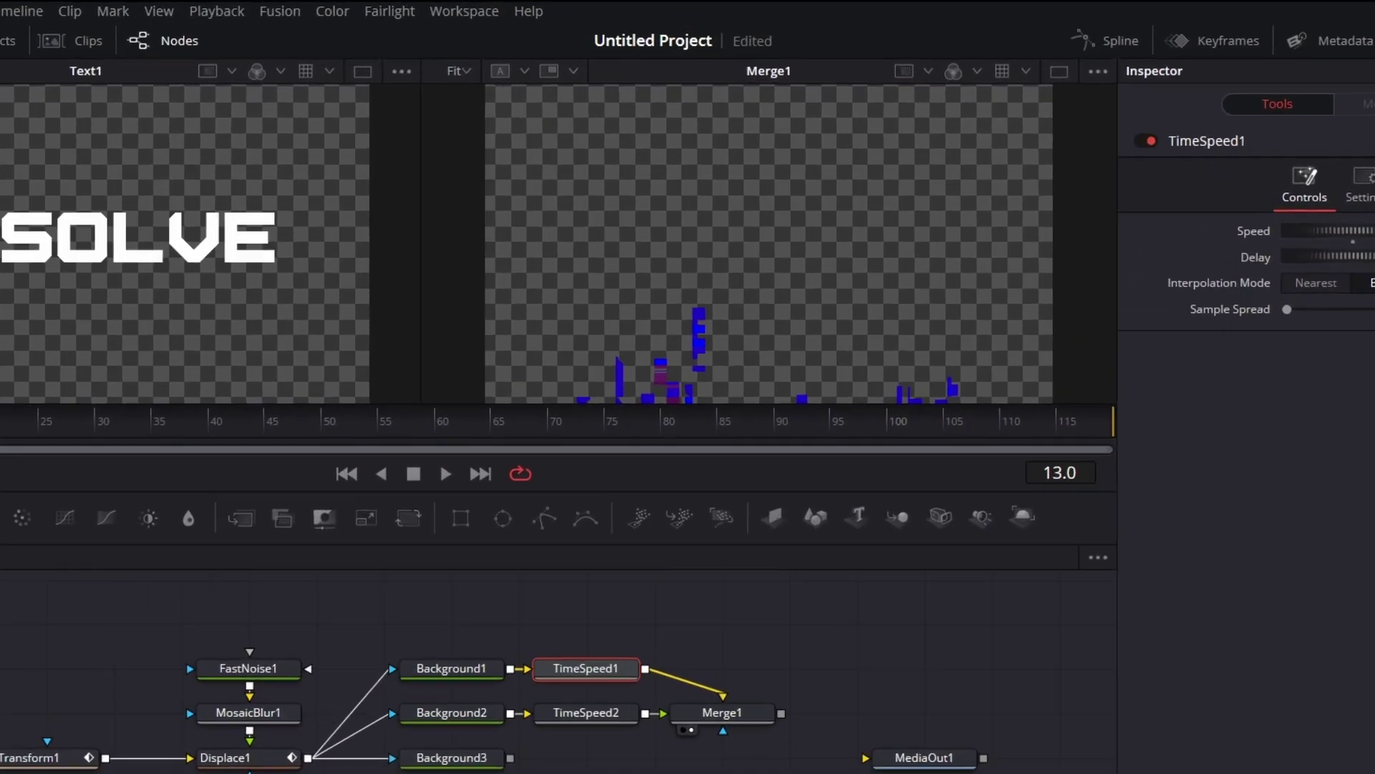
# Play back the merged blue and red title animation to check the time offset between the copies
pyautogui.click(505, 359)
pyautogui.click(417, 514)
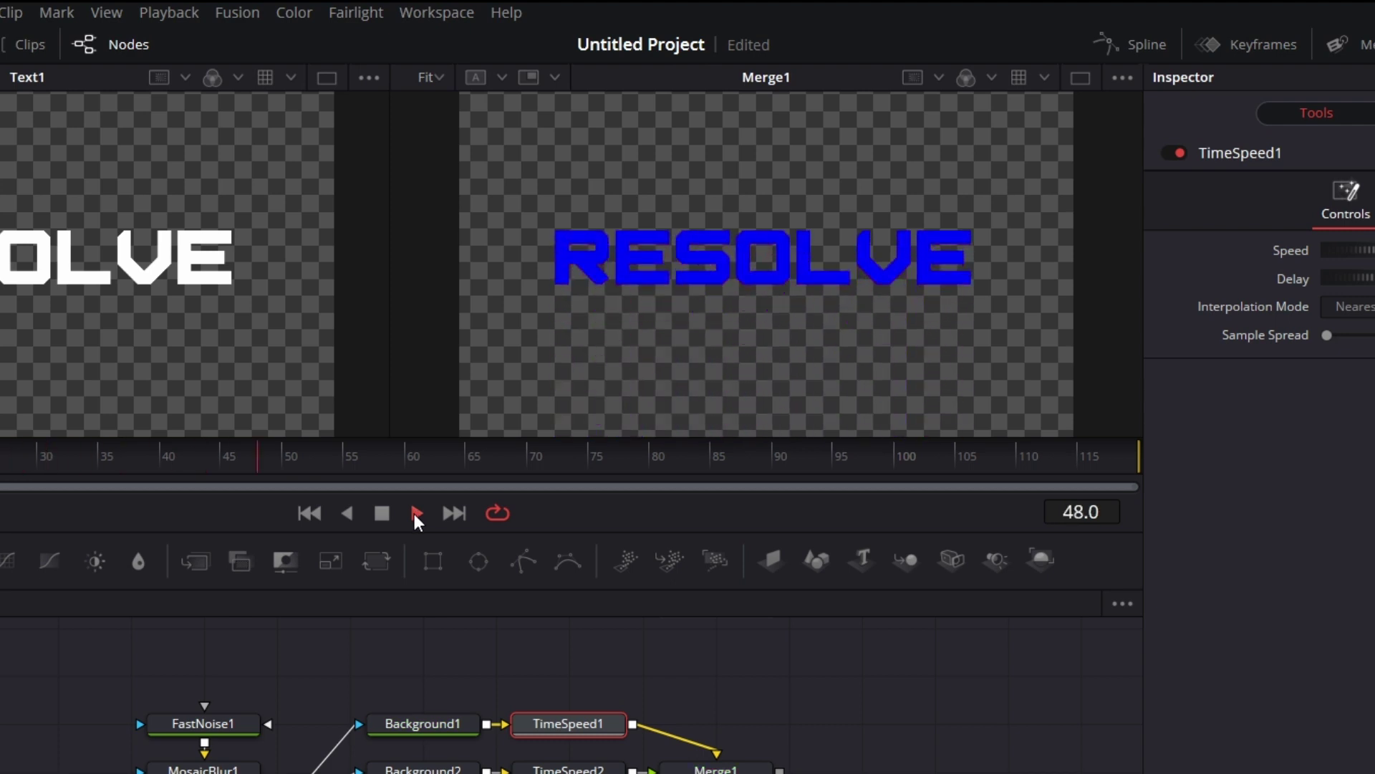
pyautogui.click(382, 513)
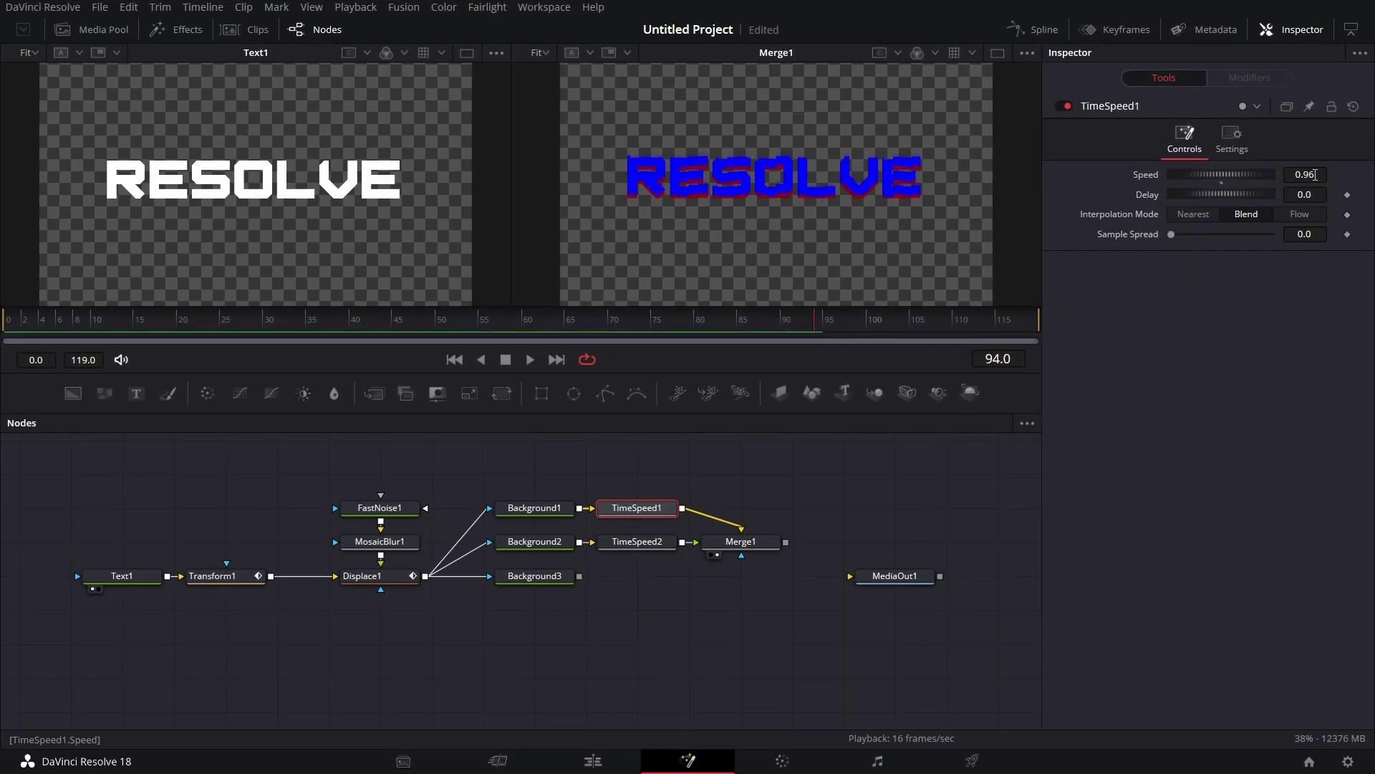
# Set TimeSpeed1's Speed to 0.94 and TimeSpeed2's Speed to 0.96
pyautogui.click(1315, 174)
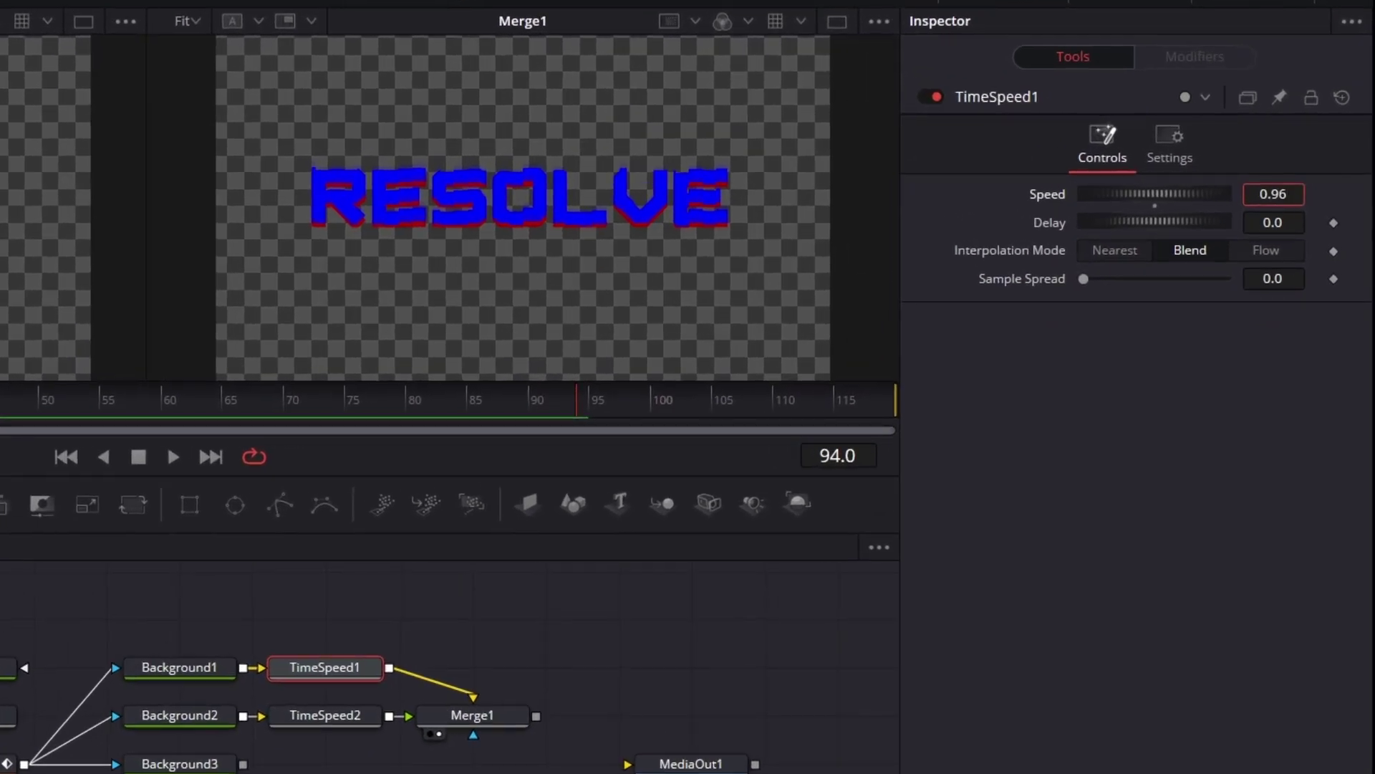
pyautogui.write('4')
pyautogui.click(357, 716)
pyautogui.click(1292, 195)
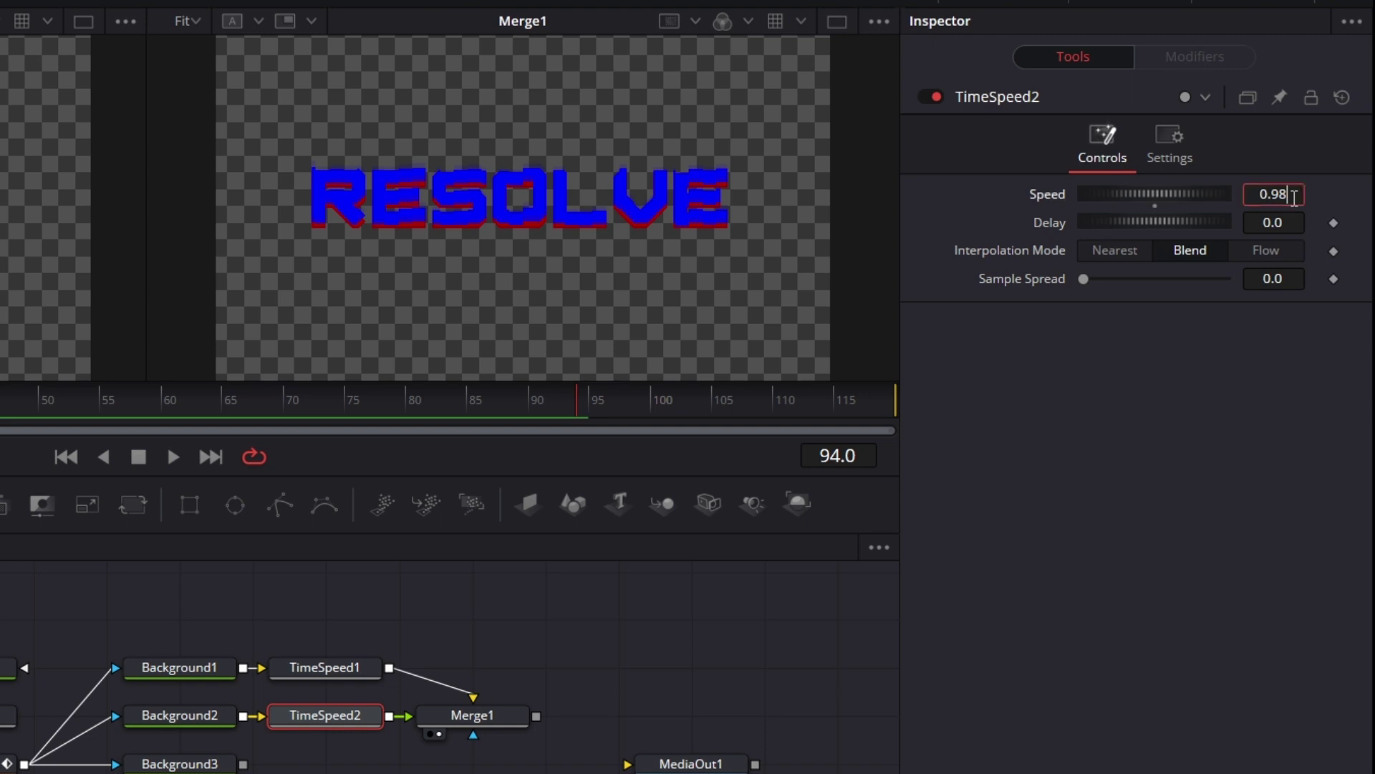
pyautogui.press('BackSpace')
pyautogui.write('6')
# Set TimeSpeed1's Speed to 0.92 and play back the merged animation from the start
pyautogui.click(313, 672)
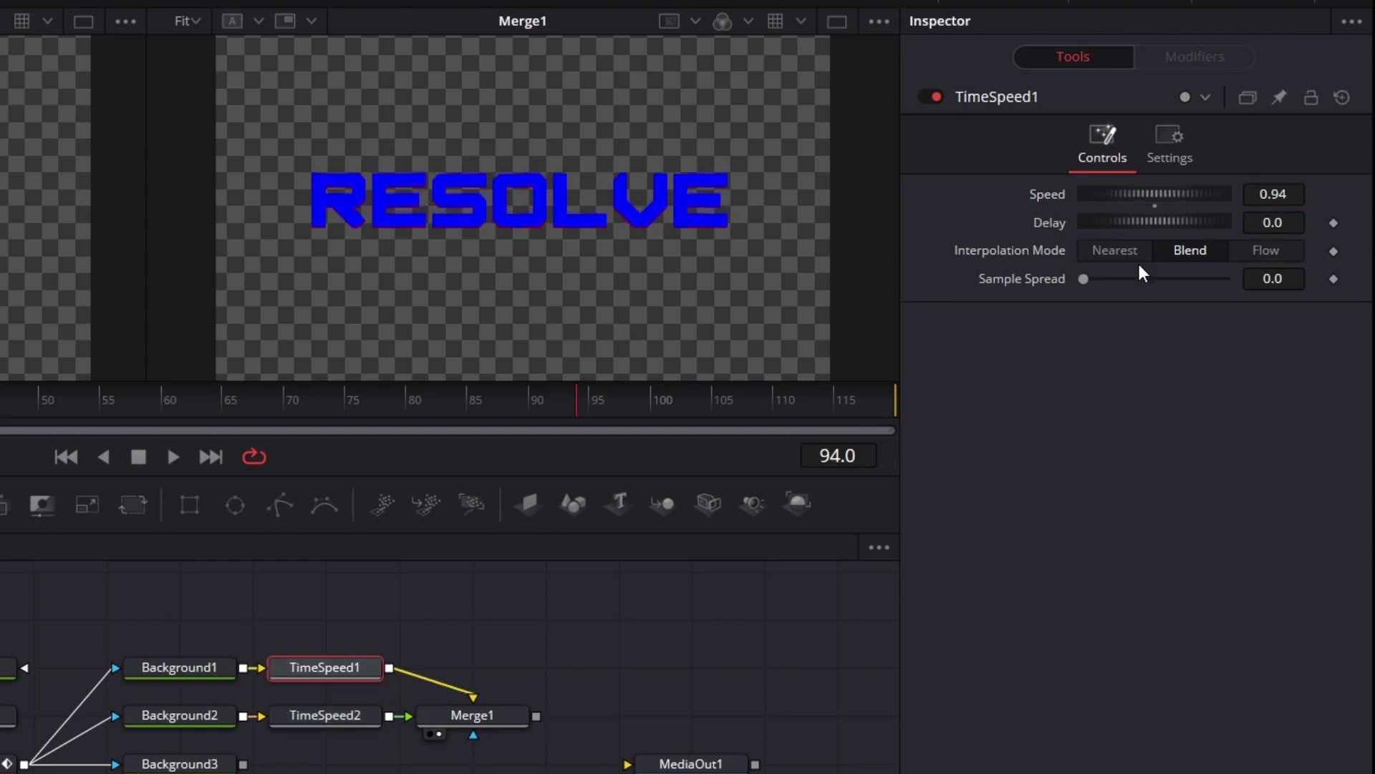
pyautogui.click(1291, 193)
pyautogui.press('BackSpace')
pyautogui.write('2')
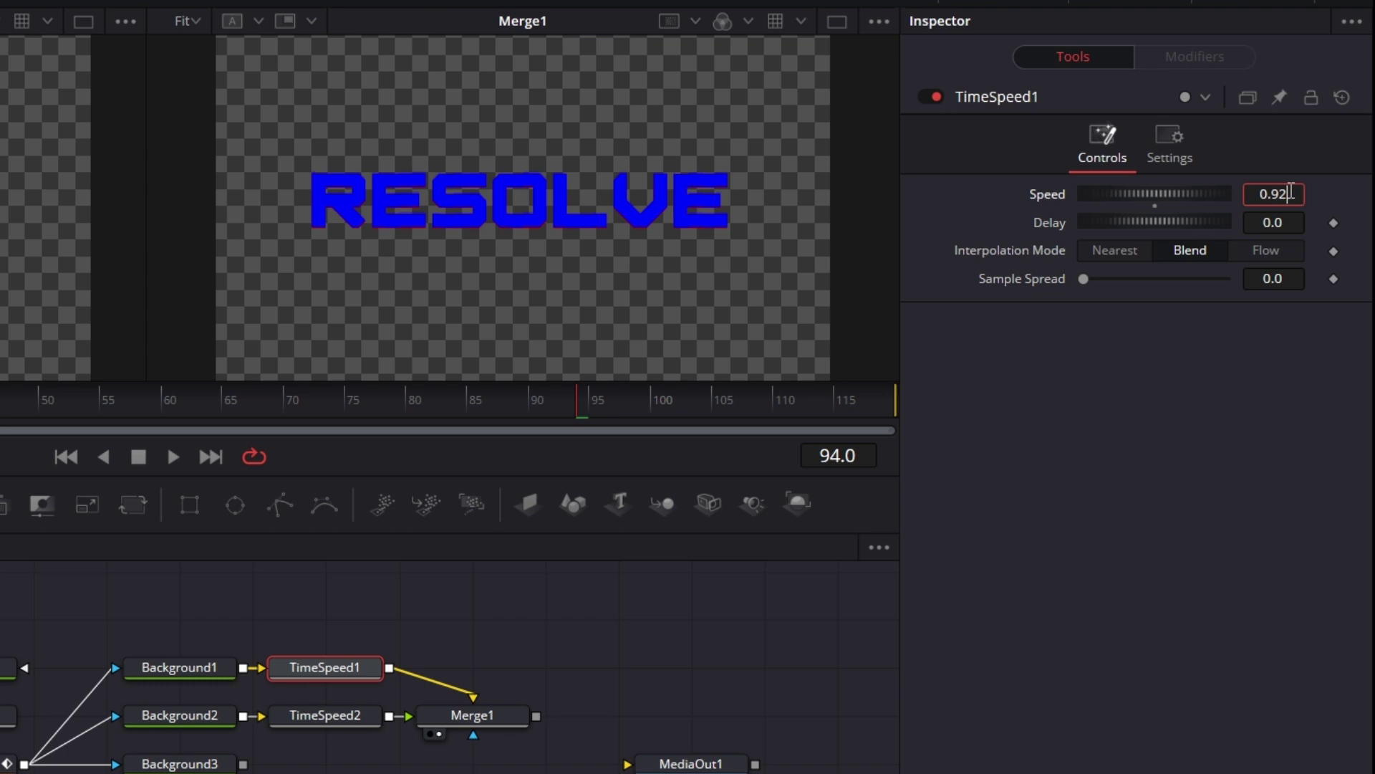
pyautogui.press('Return')
pyautogui.press('Home')
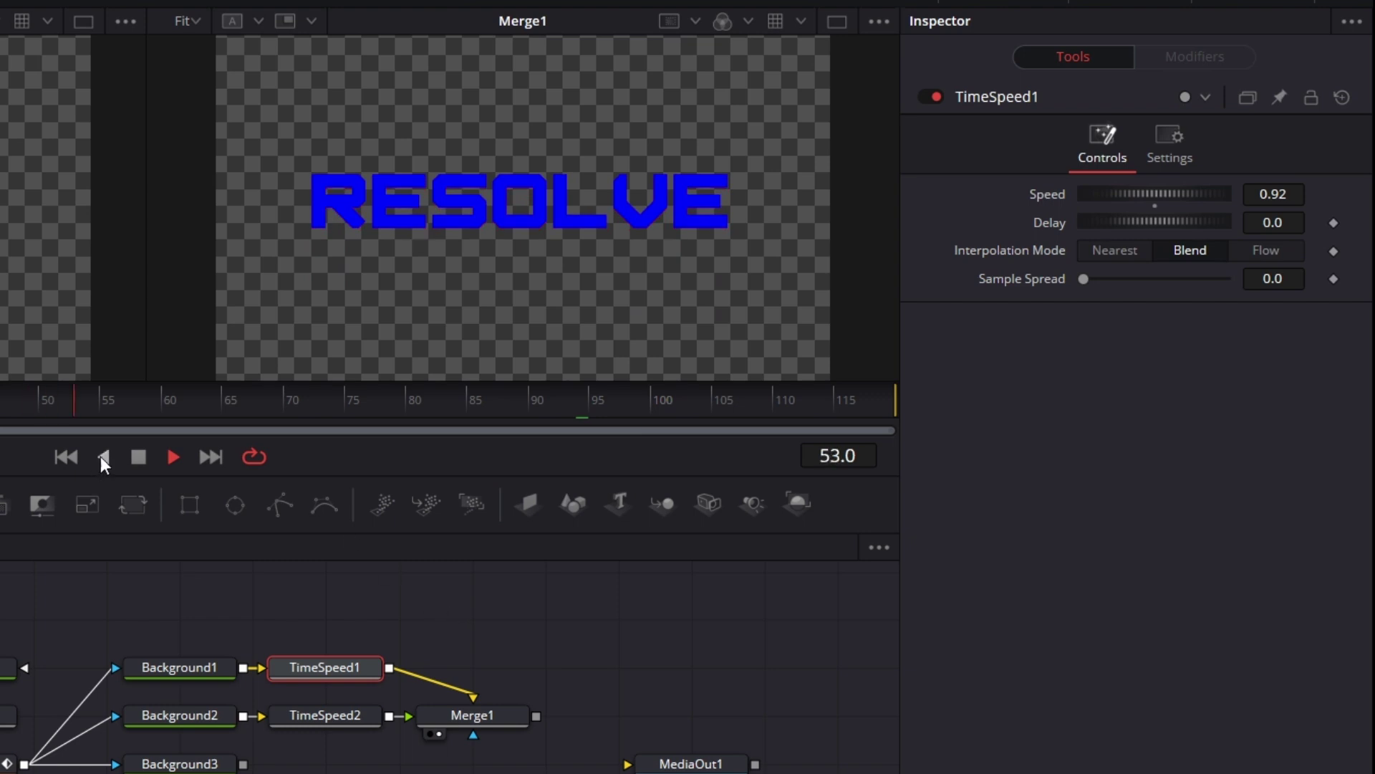
pyautogui.click(139, 456)
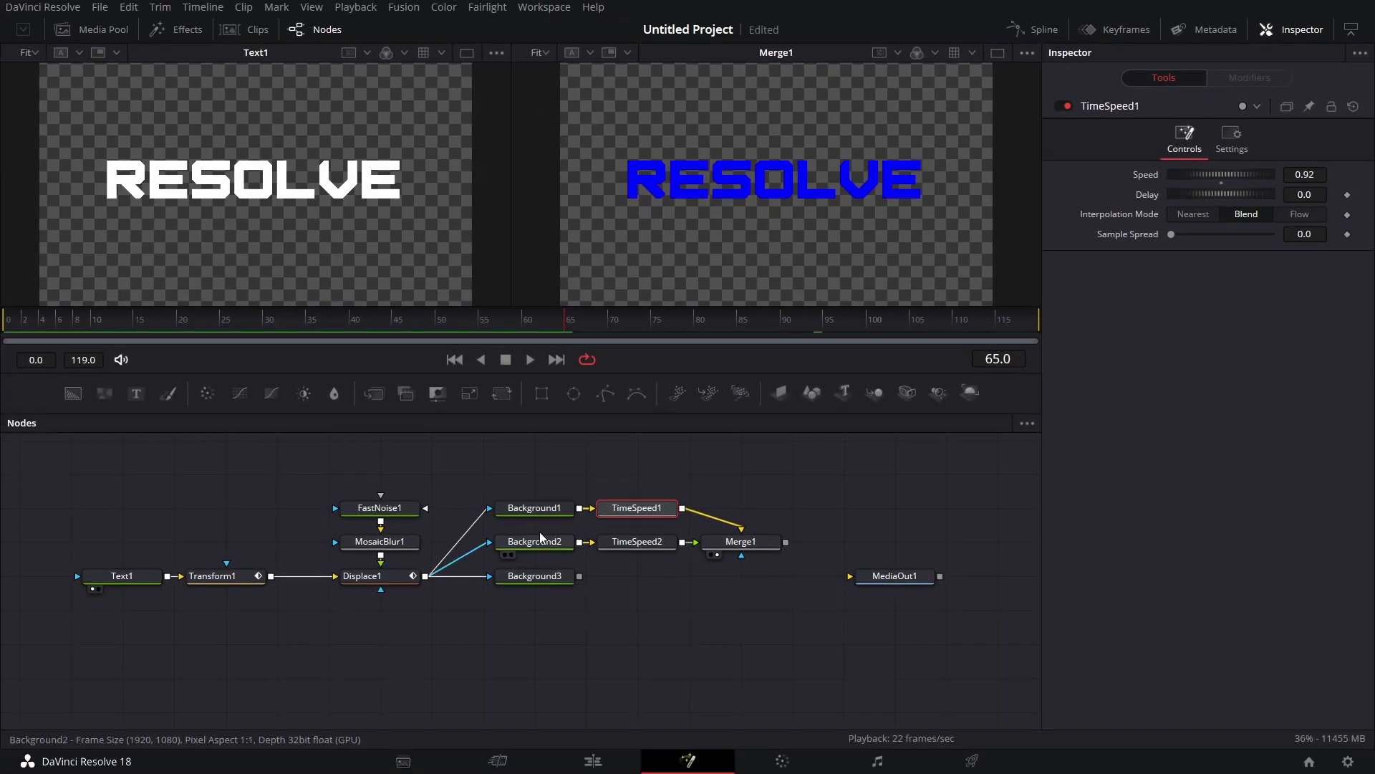
# Add a second Merge node with Merge1 as background and Background3 as foreground, and play back the three-colour result
pyautogui.moveTo(374, 393); pyautogui.dragTo(750, 582)
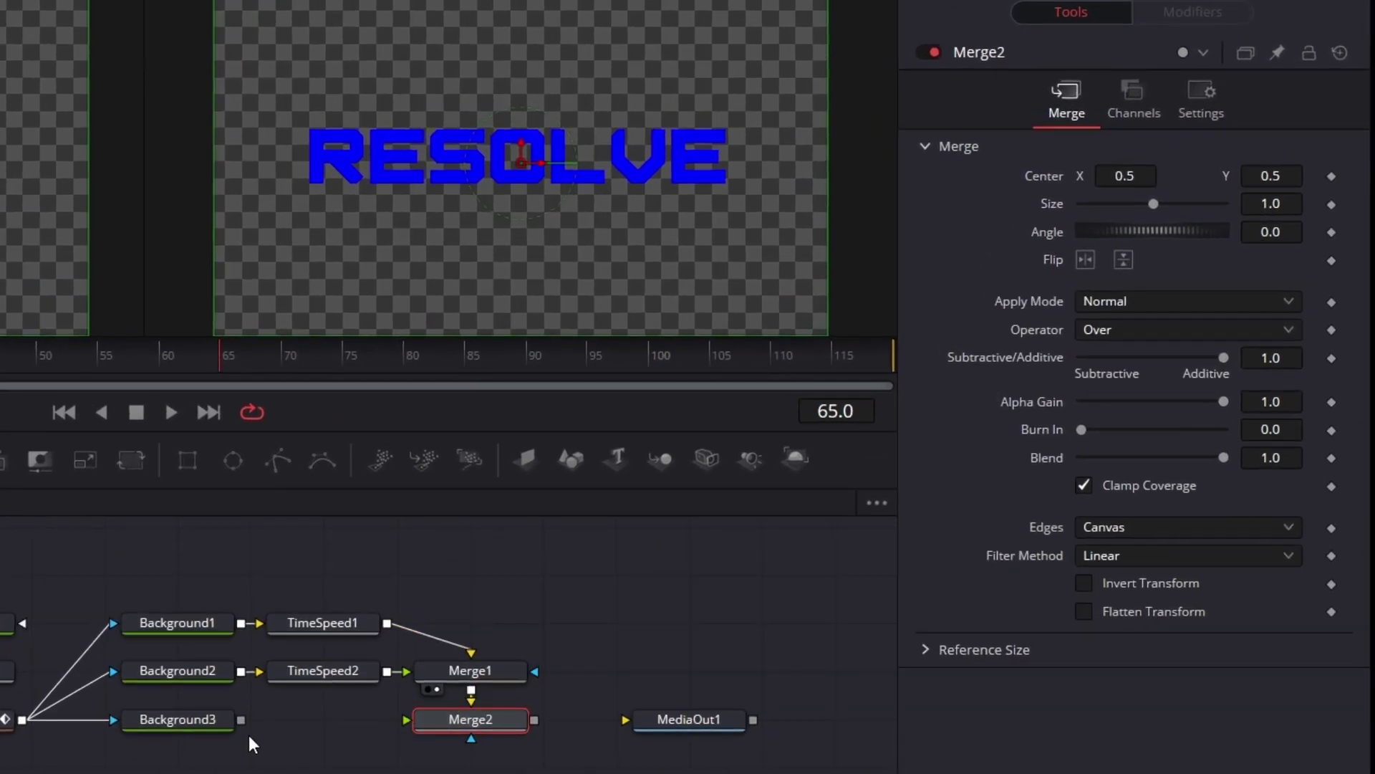
pyautogui.moveTo(240, 719); pyautogui.dragTo(408, 723)
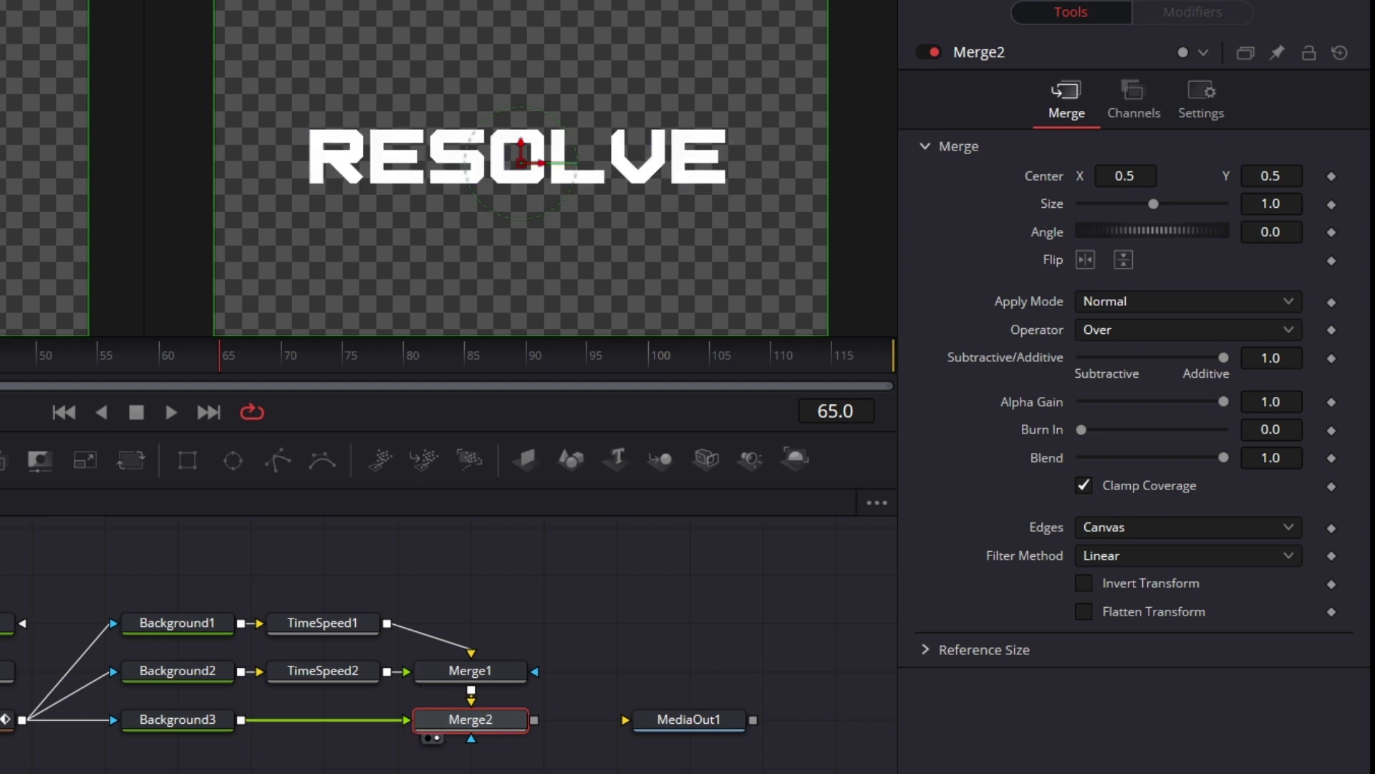
pyautogui.press('Home')
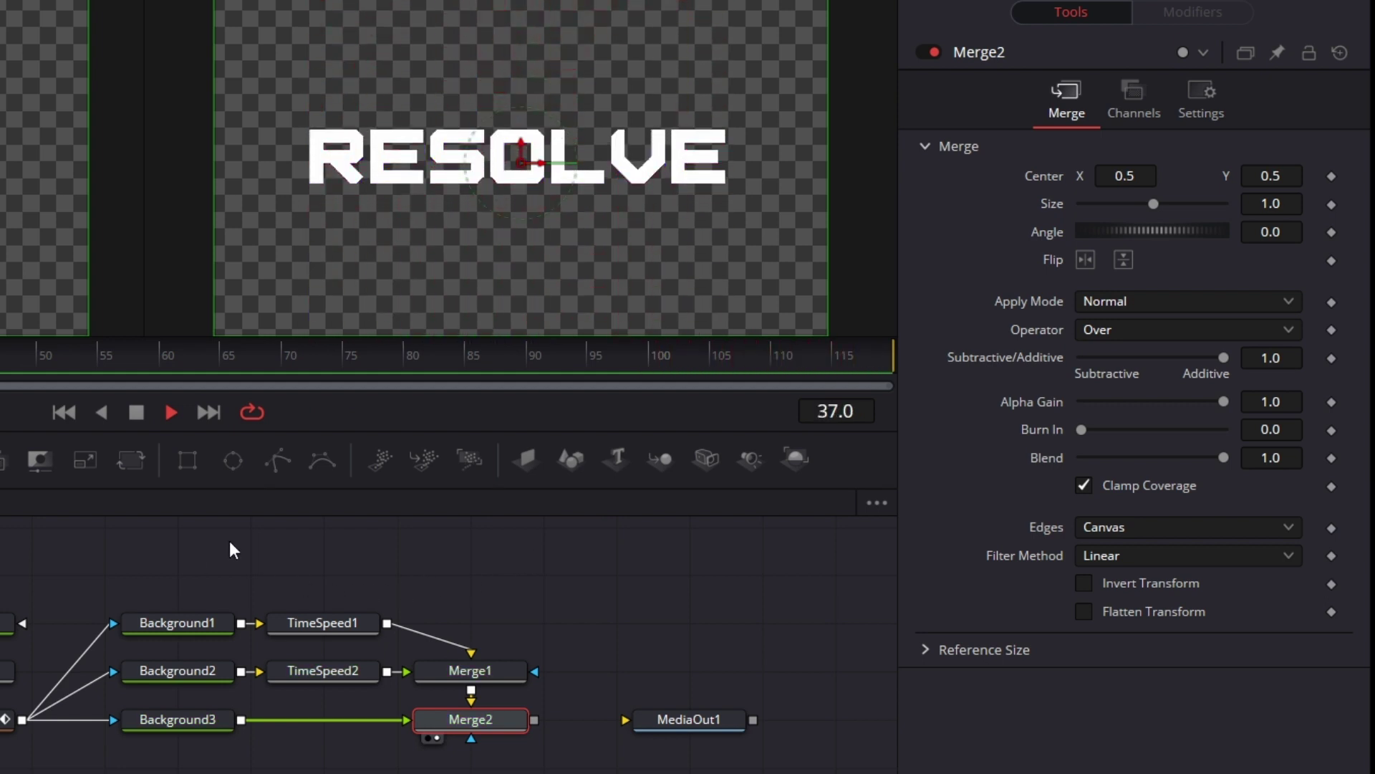
pyautogui.click(136, 412)
# Move MediaOut1 farther away from Merge2 to make room in the node graph
pyautogui.moveTo(651, 643); pyautogui.dragTo(541, 654)
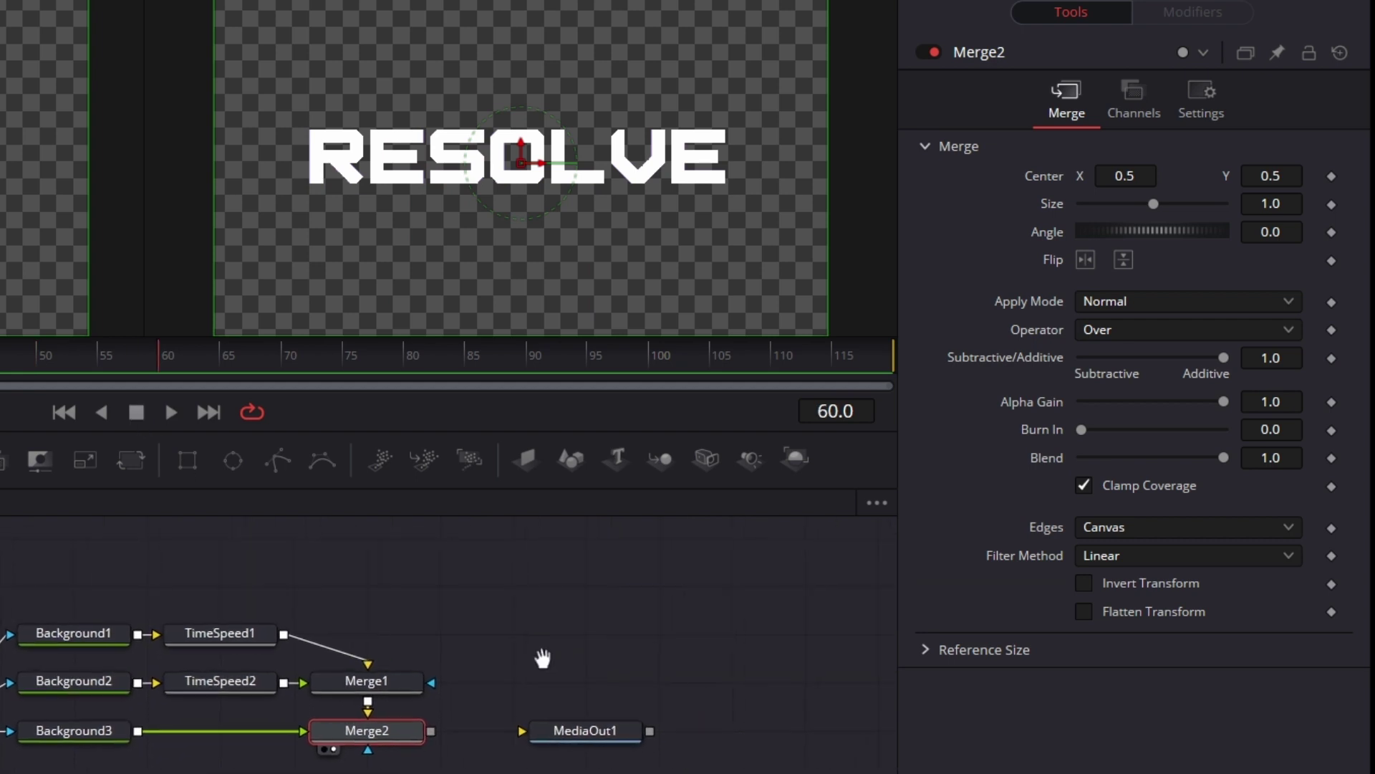
pyautogui.moveTo(587, 731); pyautogui.dragTo(660, 730)
pyautogui.moveTo(559, 773); pyautogui.dragTo(716, 743)
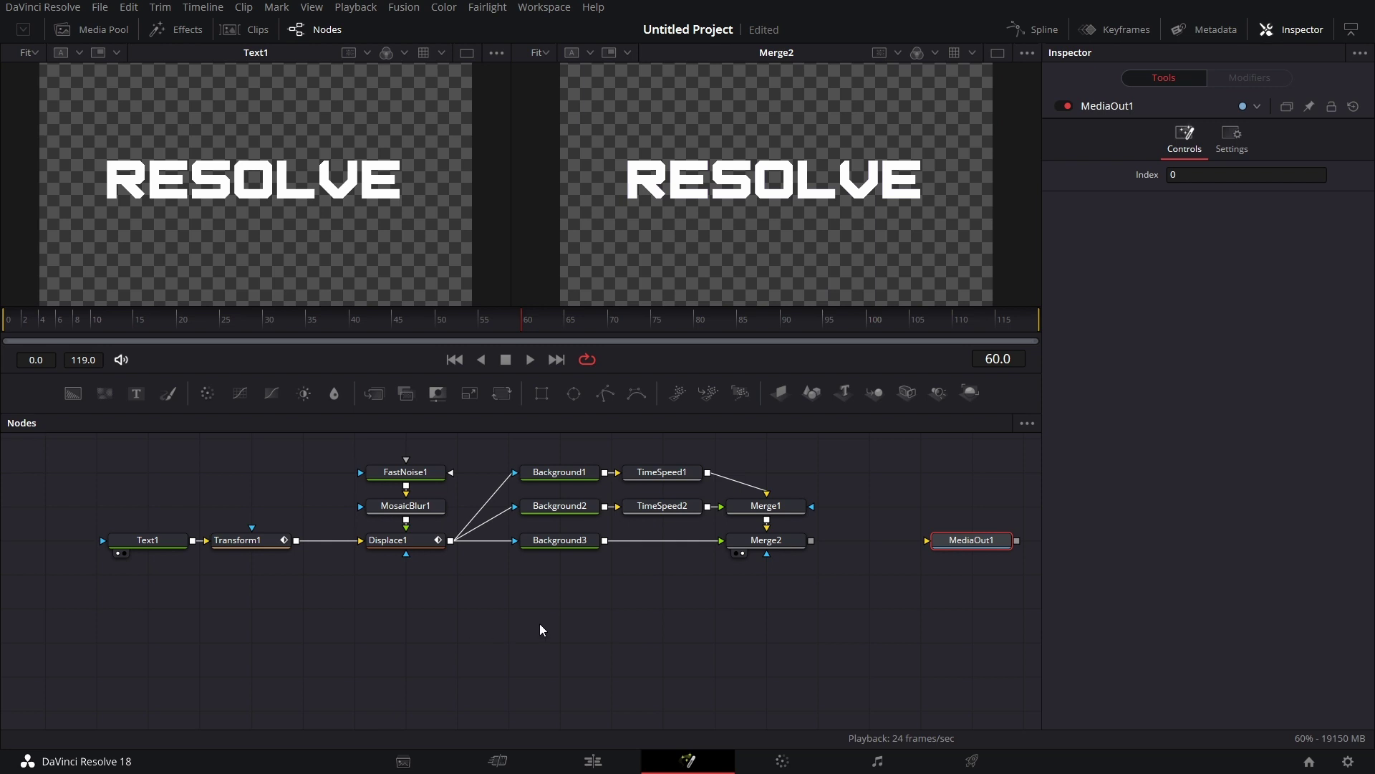
pyautogui.hscroll(2, 601, 609)
pyautogui.hscroll(3, 594, 634)
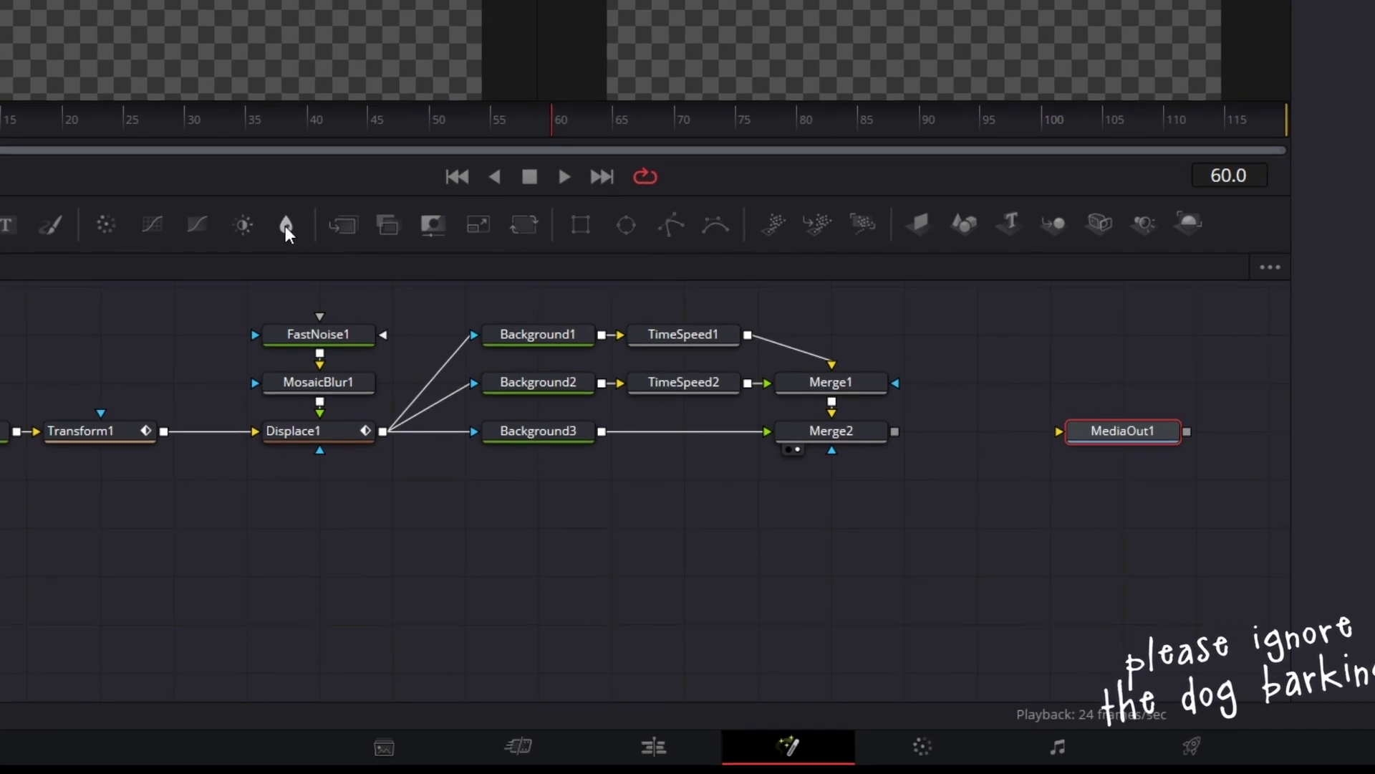
# Add a Blur node below Displace1 and feed it with Displace1's output
pyautogui.moveTo(321, 350); pyautogui.dragTo(340, 567)
pyautogui.moveTo(313, 510); pyautogui.dragTo(316, 494)
pyautogui.moveTo(383, 431); pyautogui.dragTo(353, 522)
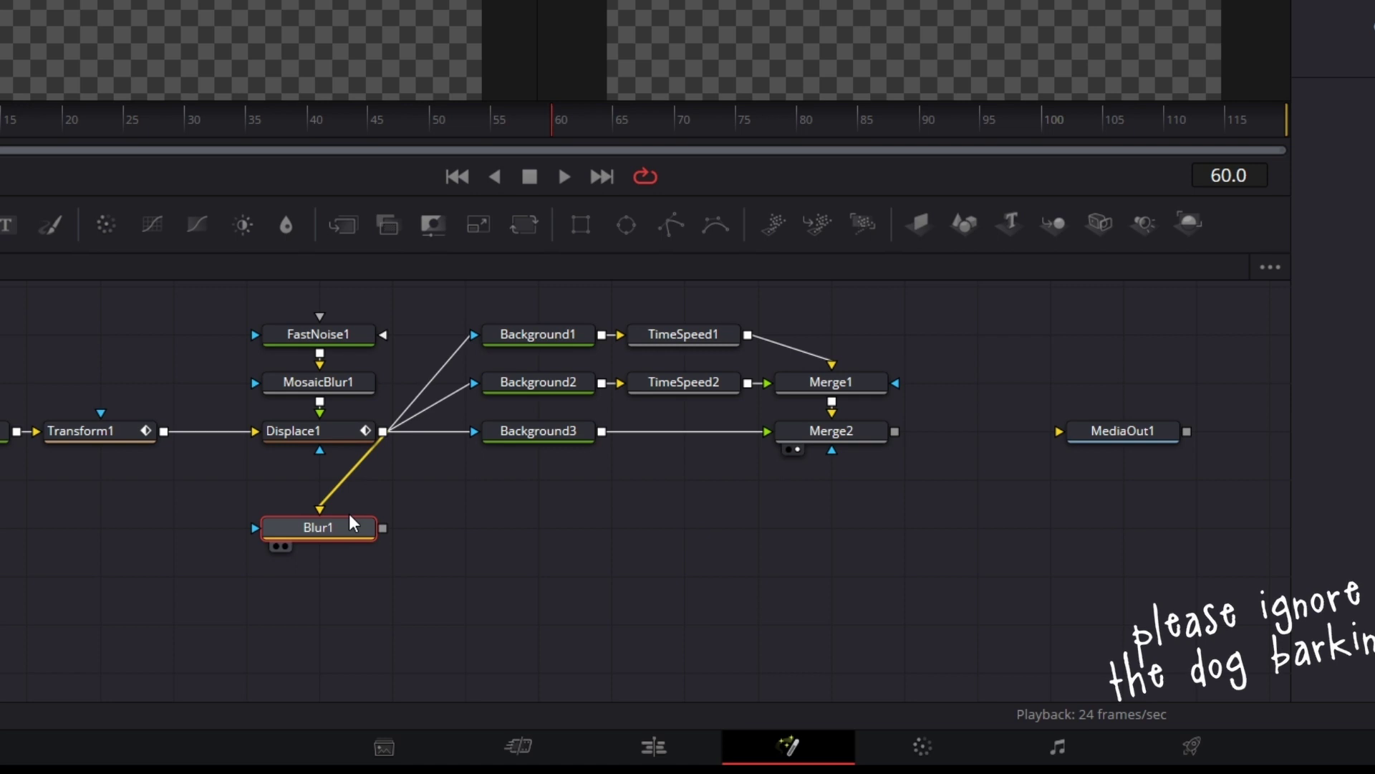
# Add a Bitmap node fed by Blur1's output and set Blur1's Blur Size to 13.4
pyautogui.click(475, 659)
pyautogui.hotkey('shift', 'space')
pyautogui.write('BITMAP')
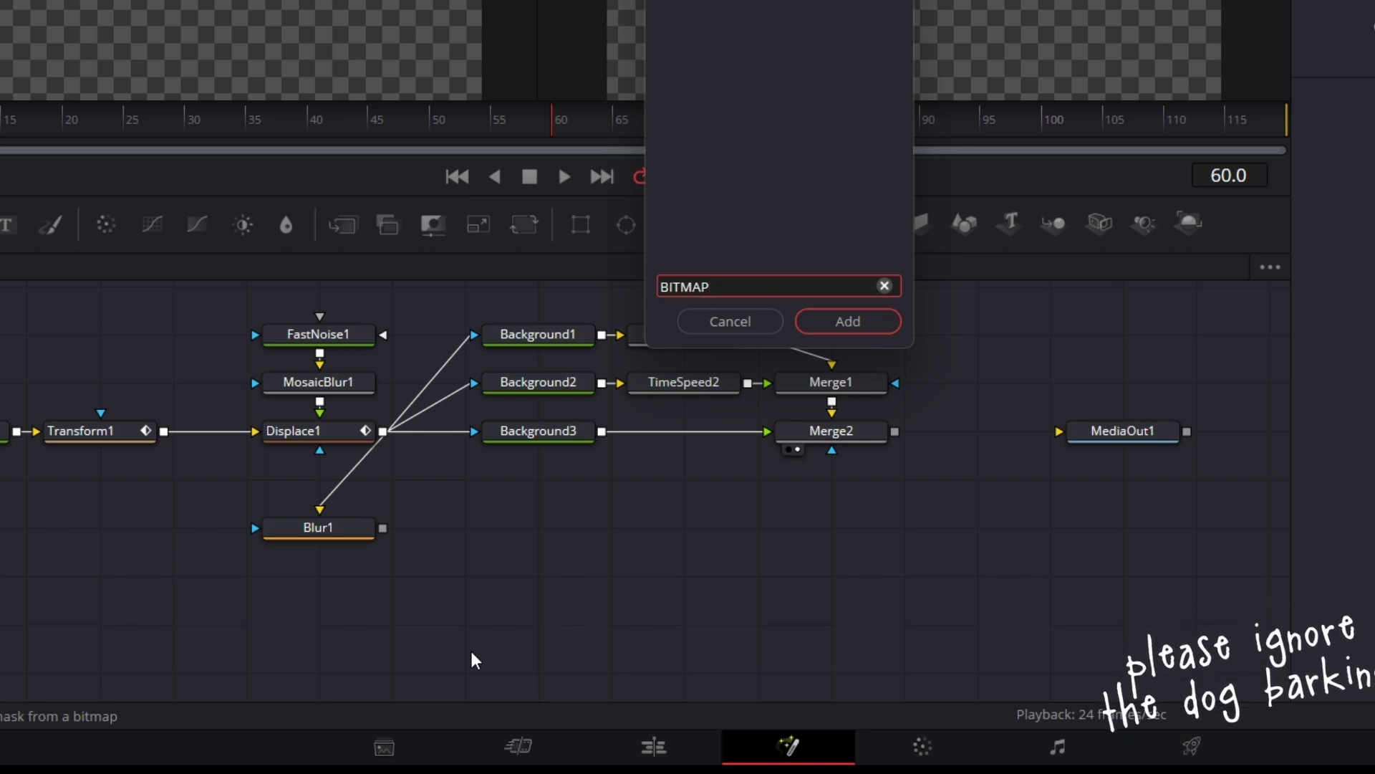
pyautogui.press('Return')
pyautogui.moveTo(380, 507); pyautogui.dragTo(336, 573)
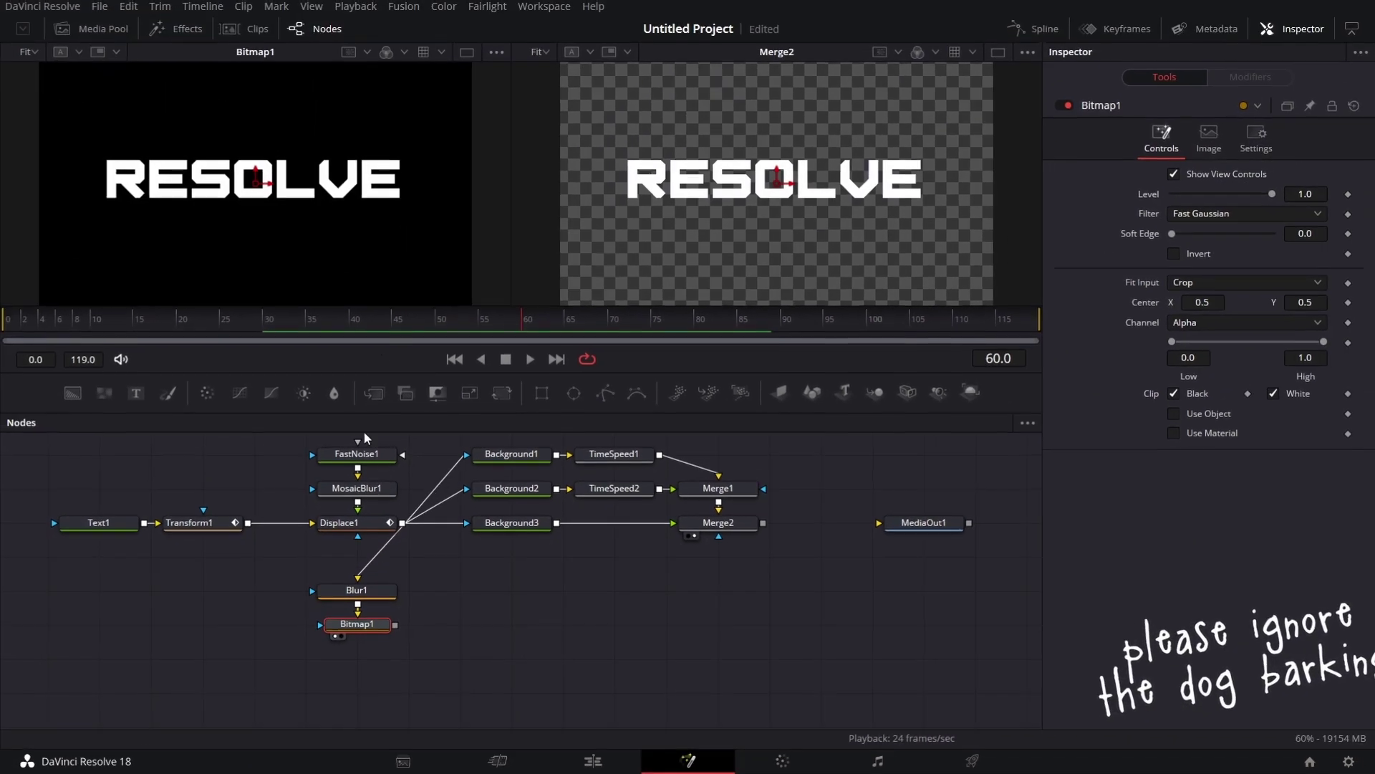
pyautogui.click(348, 511)
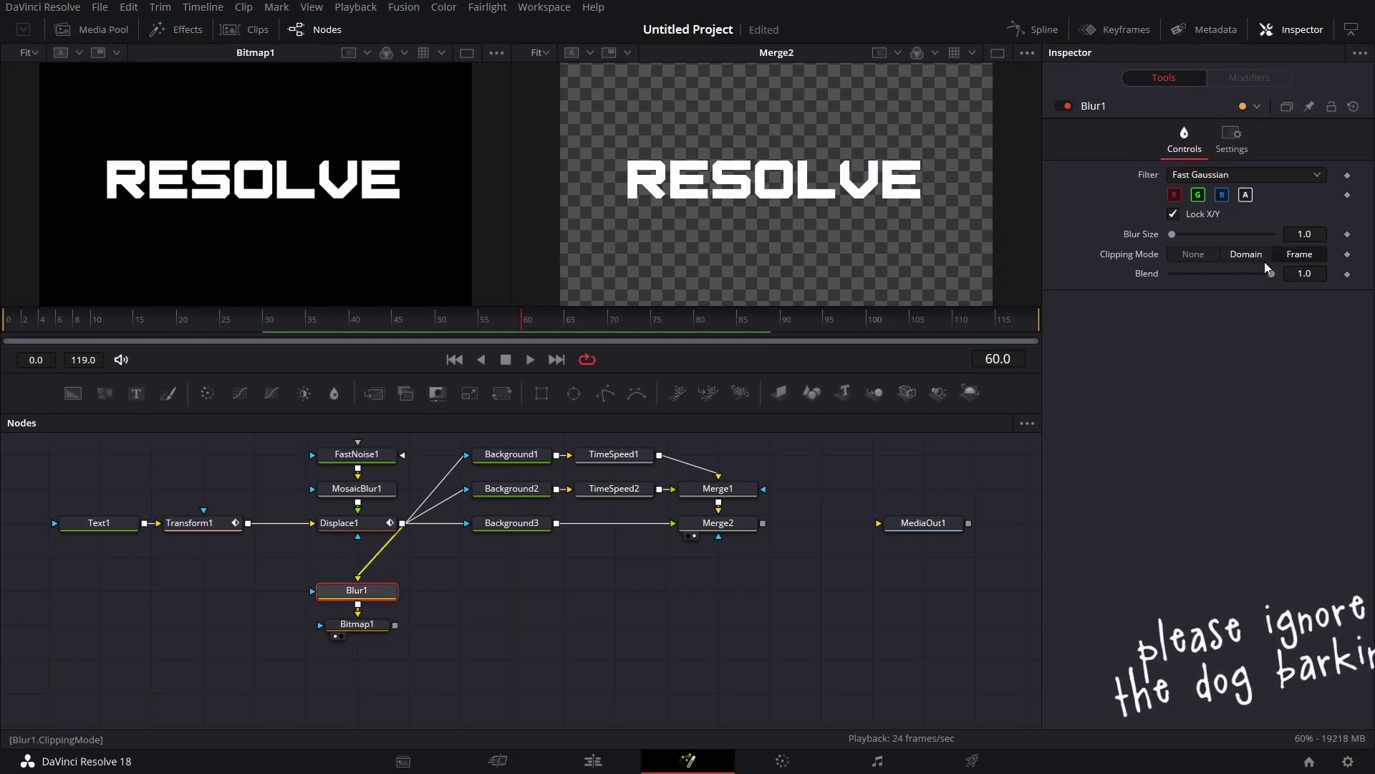
pyautogui.moveTo(1173, 235); pyautogui.dragTo(1189, 238)
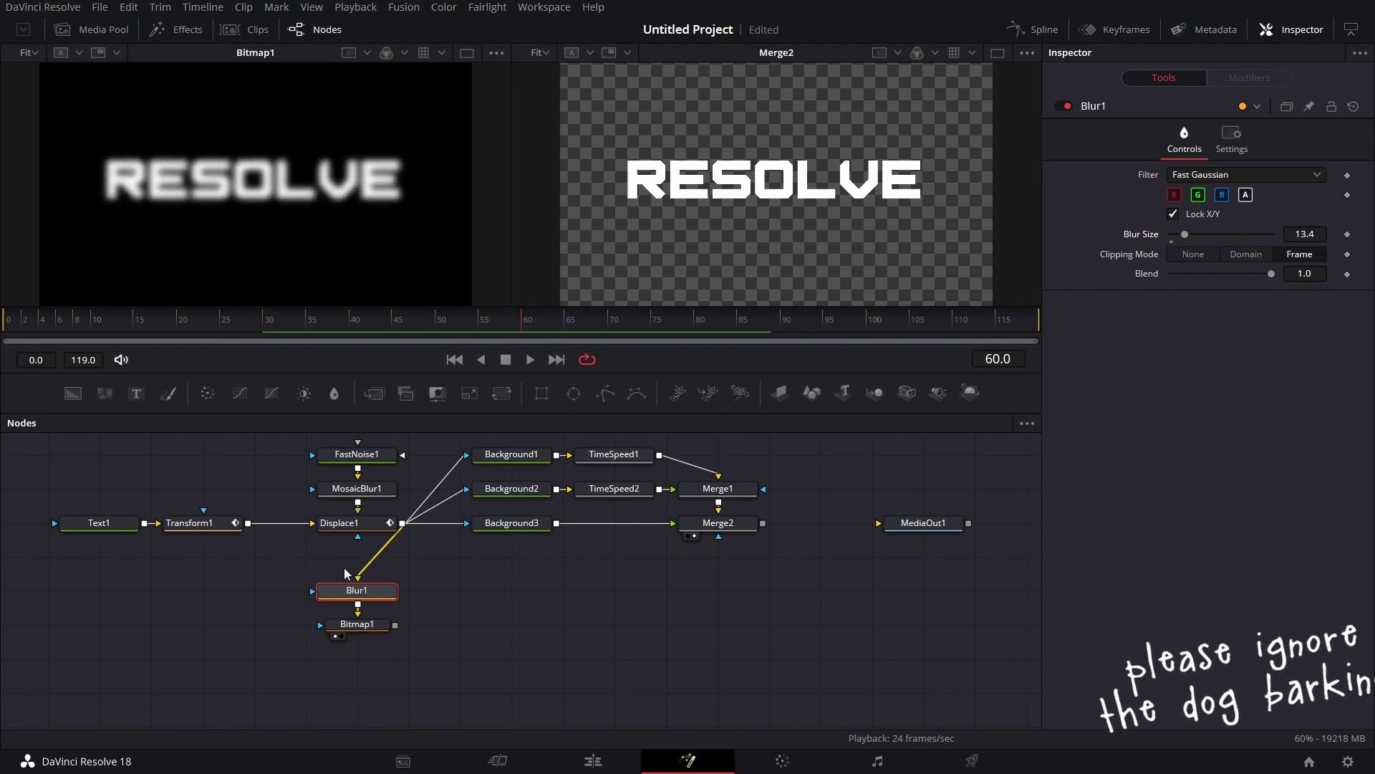
pyautogui.click(386, 656)
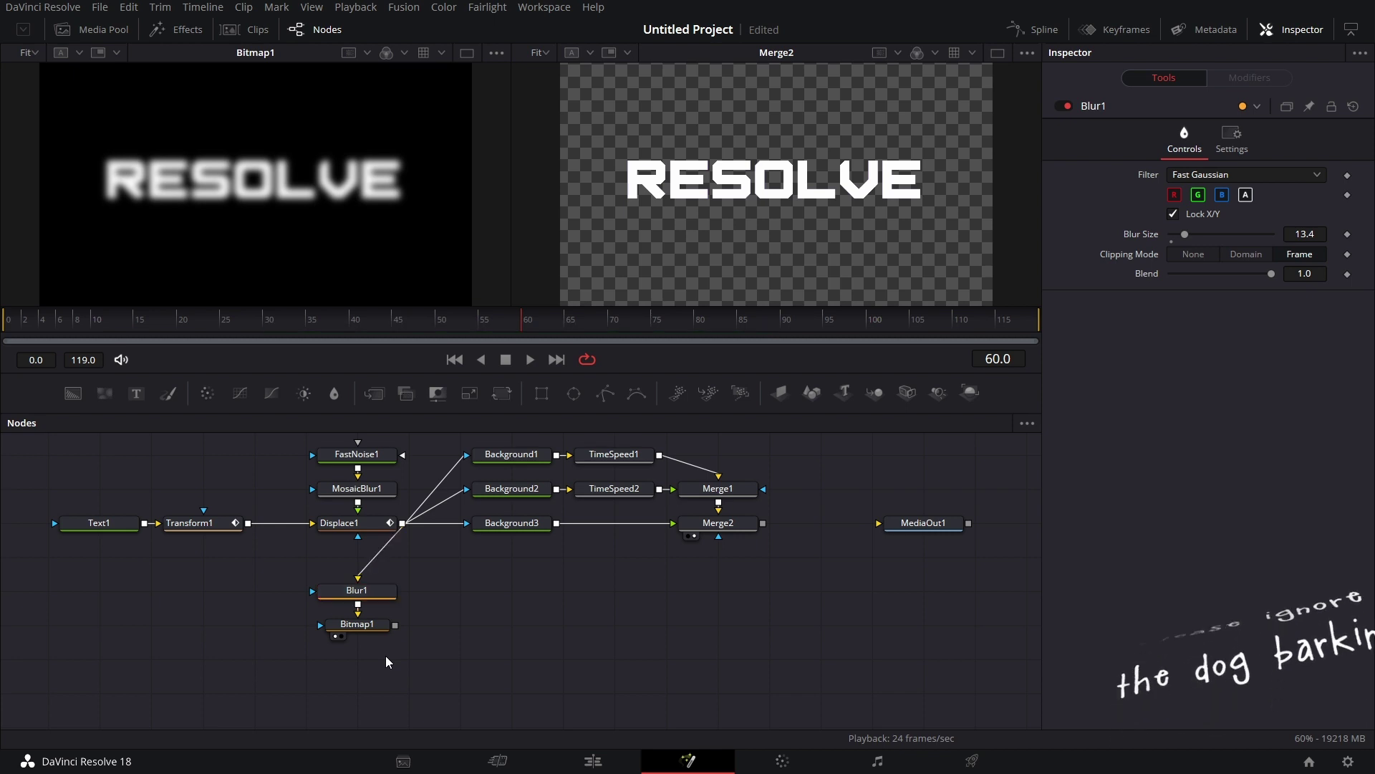
pyautogui.hotkey('shift', 'space')
pyautogui.write('D')
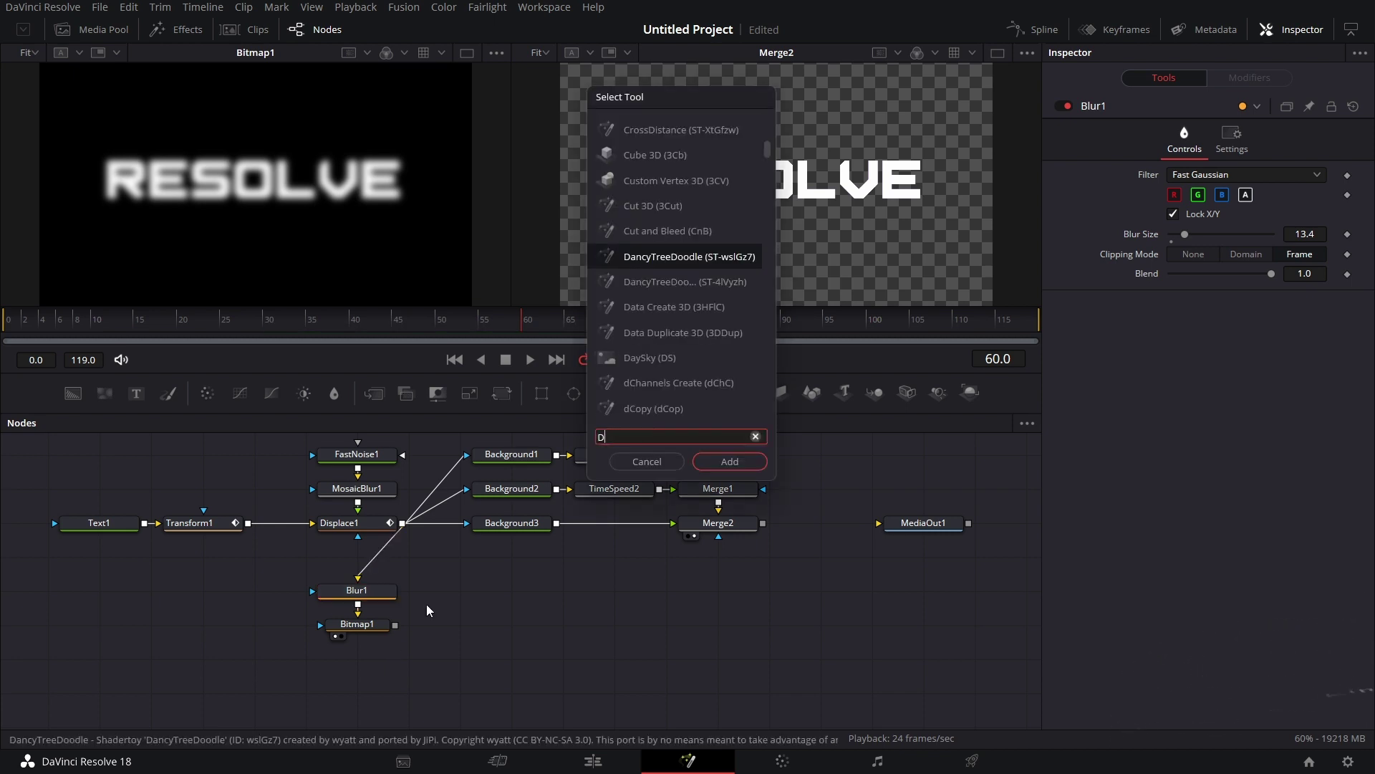
pyautogui.click(647, 461)
# Copy Displace1 and paste the duplicate below Bitmap1
pyautogui.click(369, 522)
pyautogui.rightClick(372, 521)
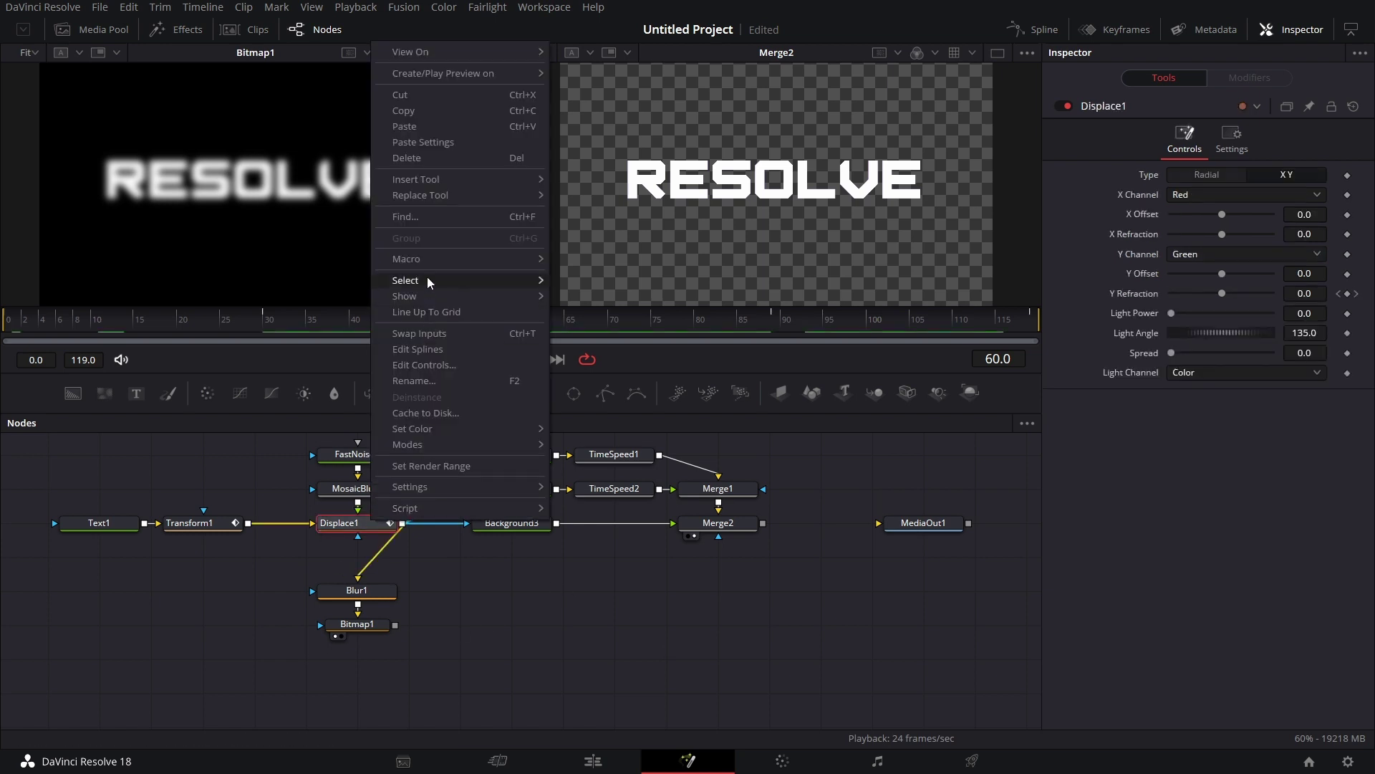
pyautogui.click(325, 642)
pyautogui.rightClick(350, 655)
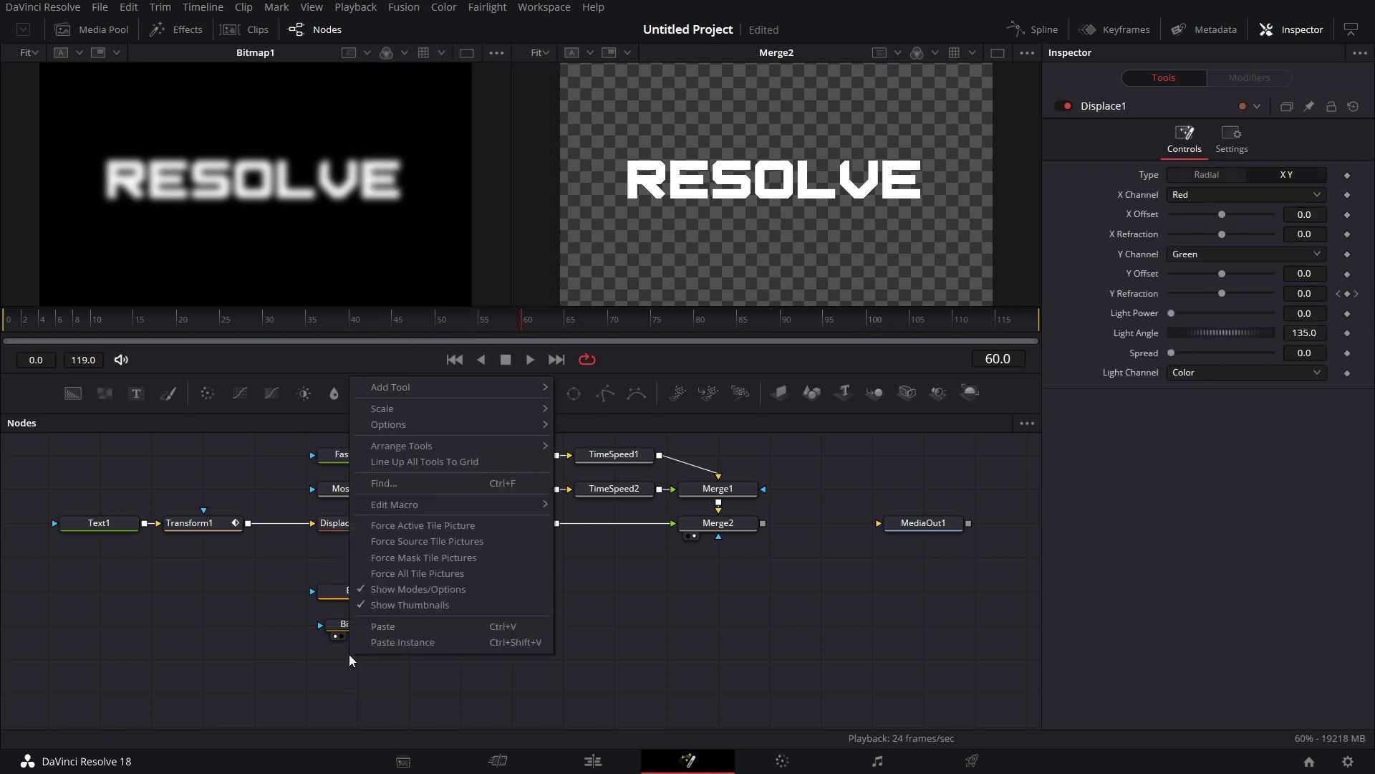
pyautogui.click(412, 629)
# Connect Bitmap1 to the pasted Displace node's foreground and Transform1 to its main input, and play back its output
pyautogui.moveTo(396, 624); pyautogui.dragTo(358, 648)
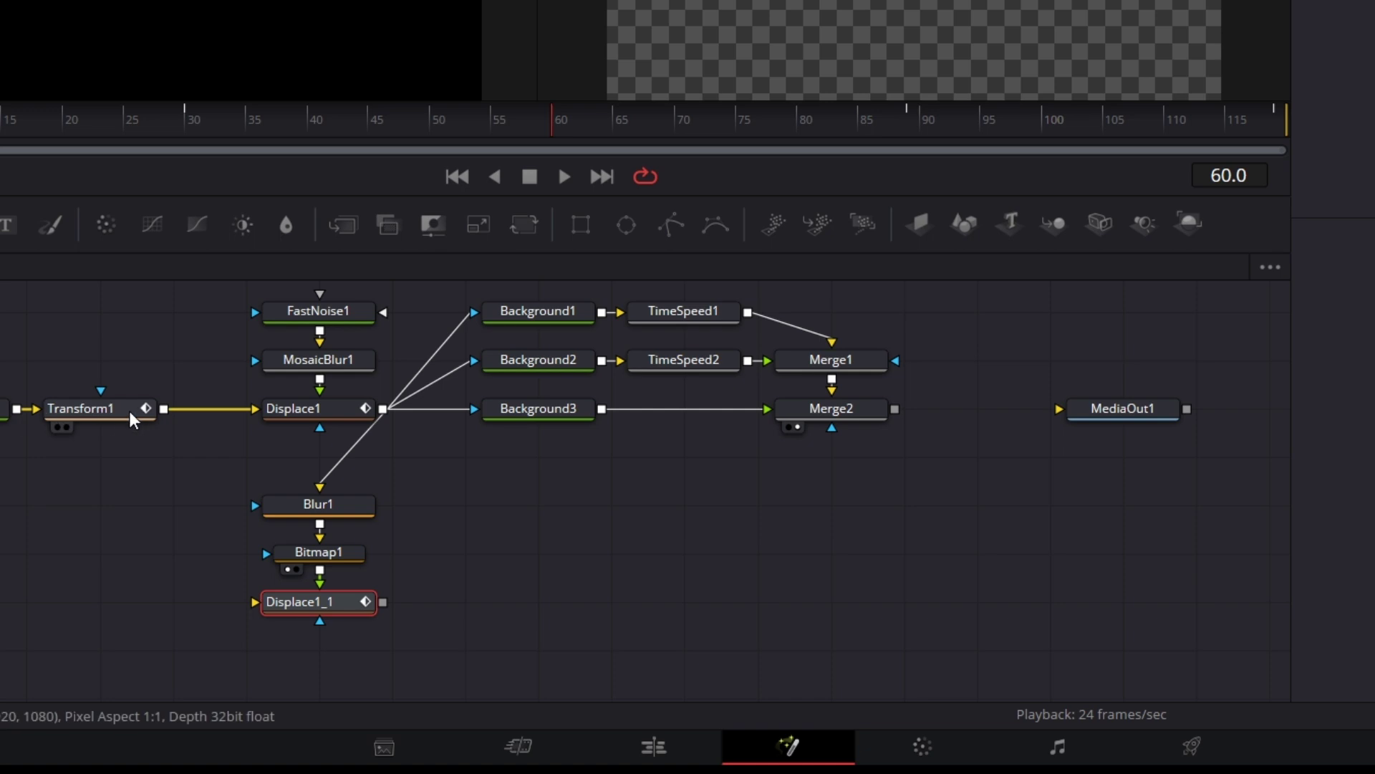
pyautogui.moveTo(164, 409); pyautogui.dragTo(254, 602)
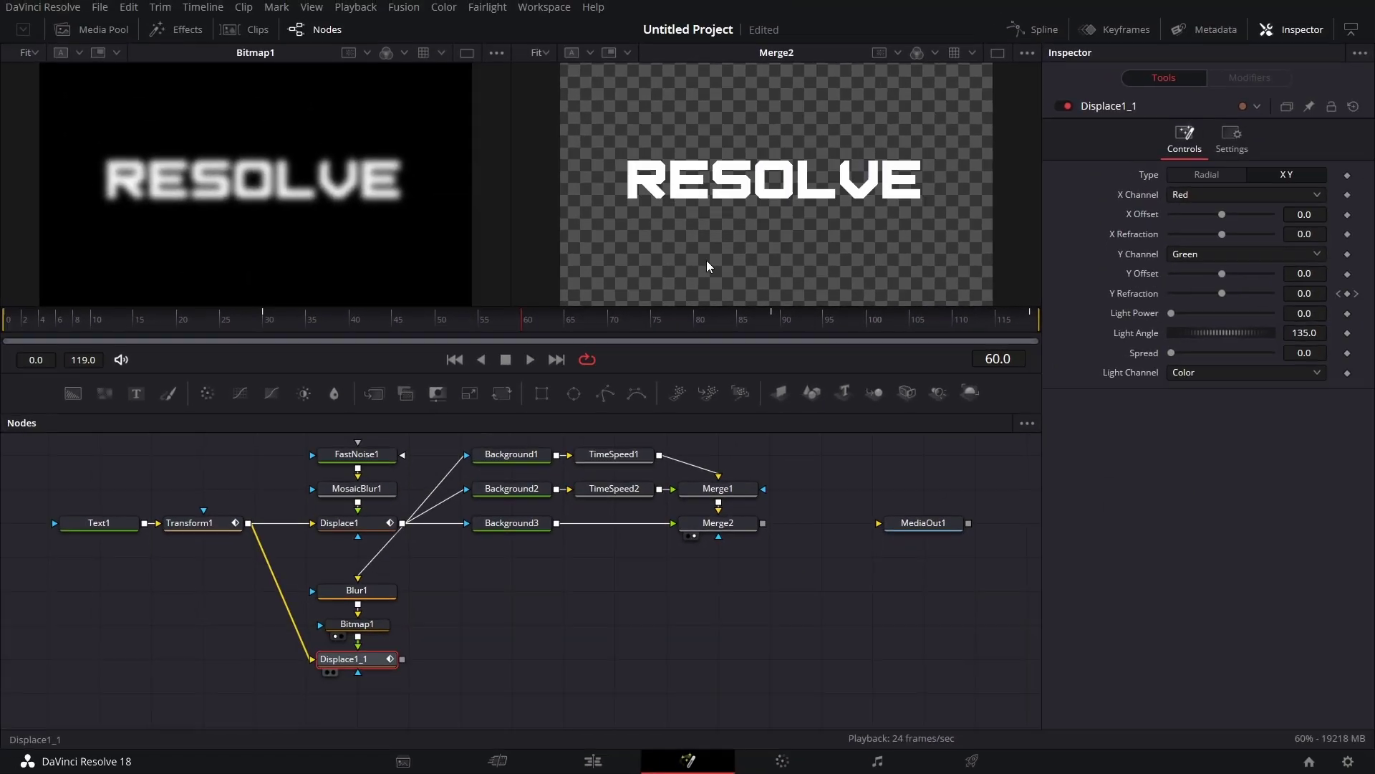
pyautogui.click(11, 326)
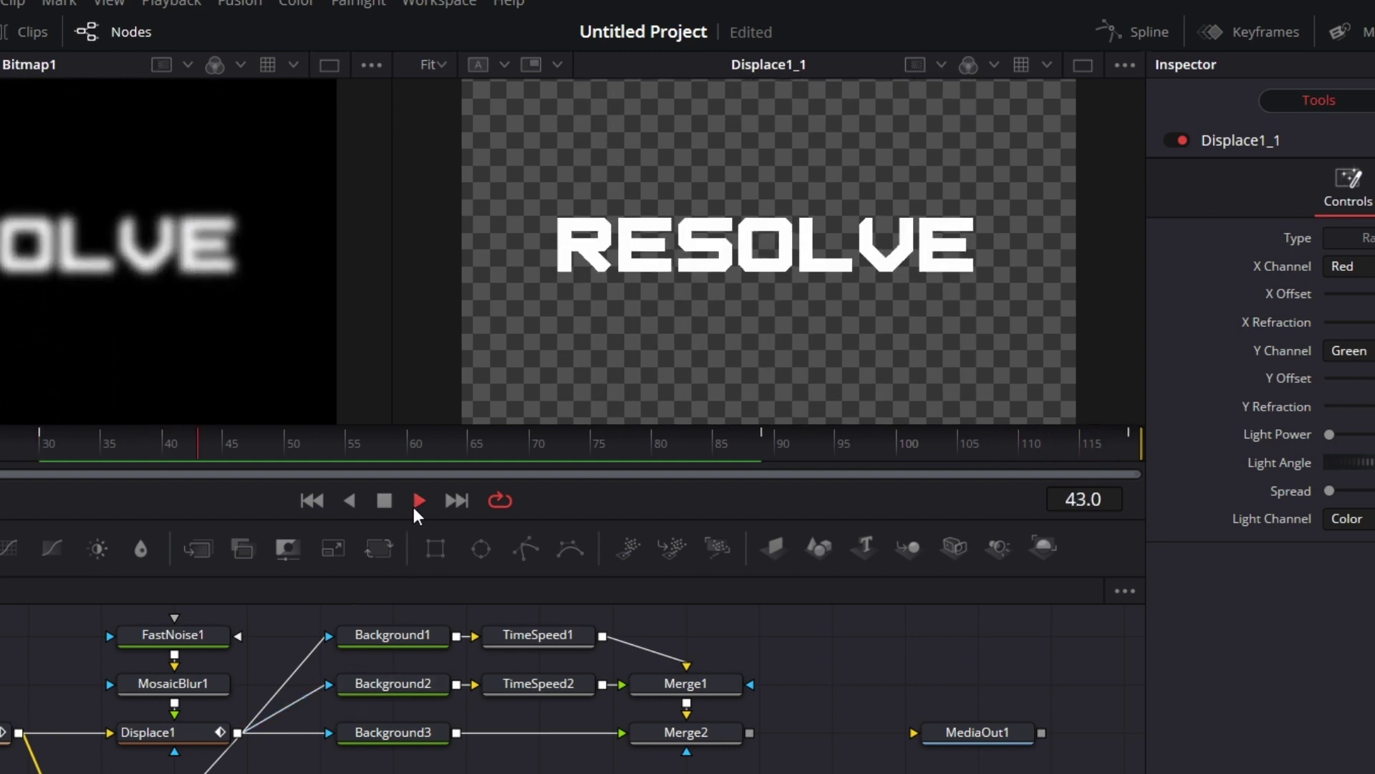
pyautogui.click(387, 506)
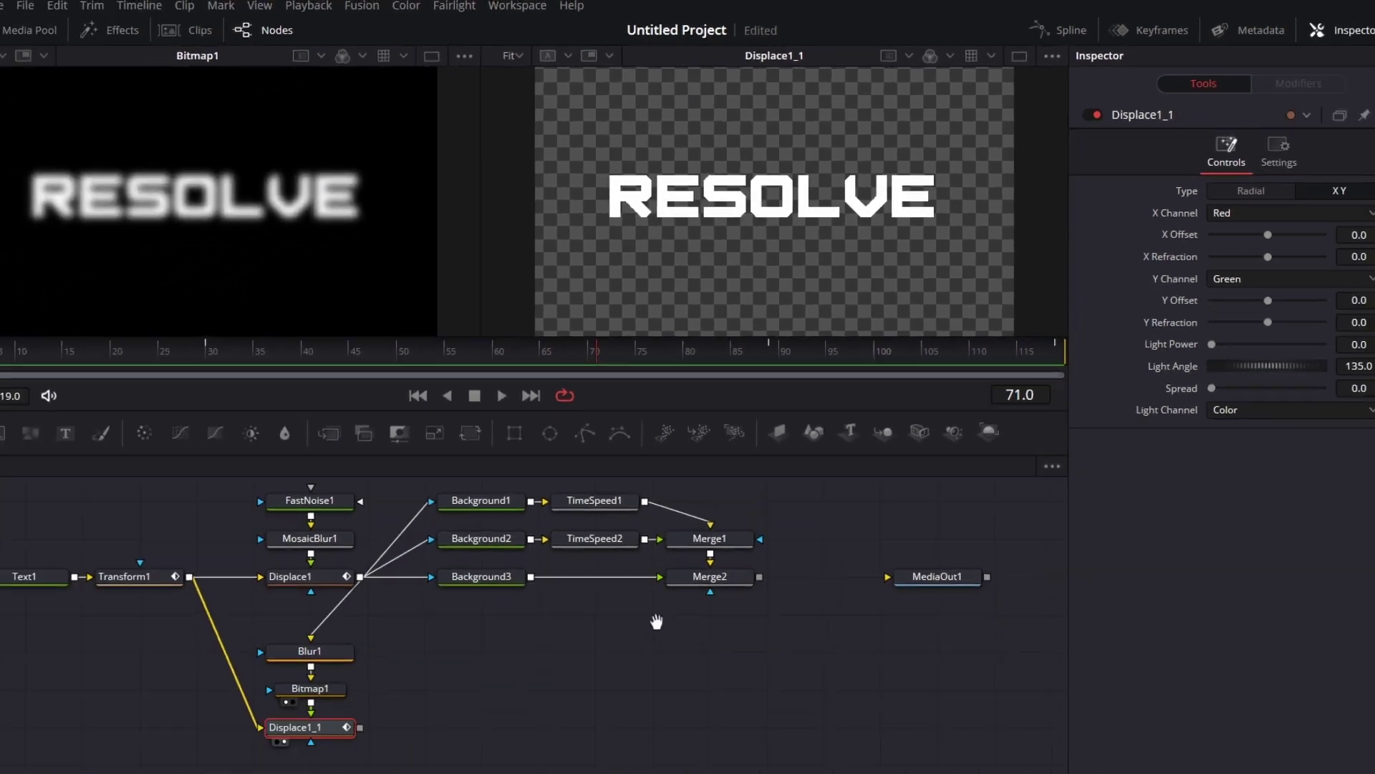